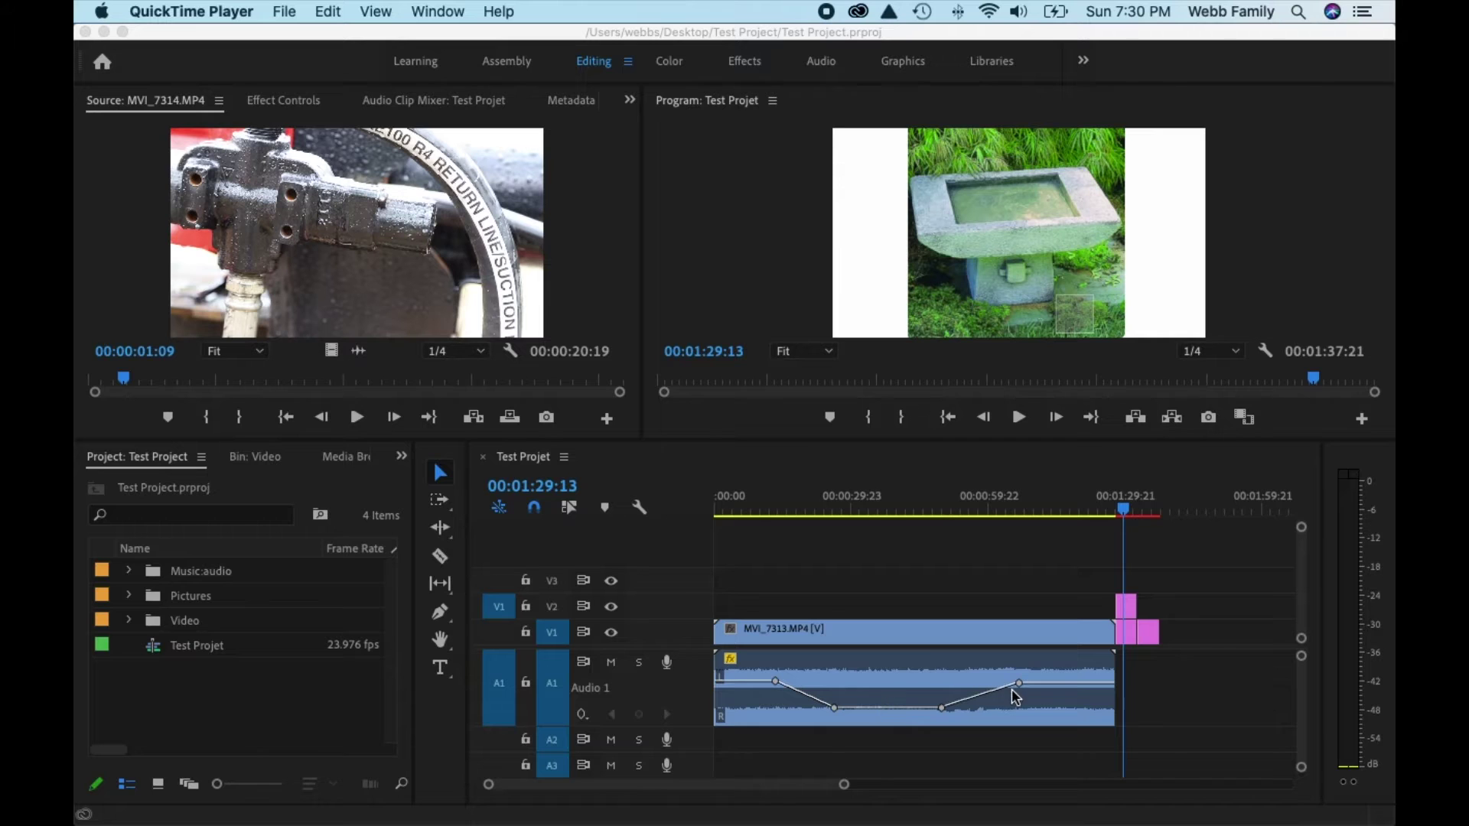
# Bring Premiere Pro's Test Project window back to the front from QuickTime Player.
pyautogui.click(1130, 516)
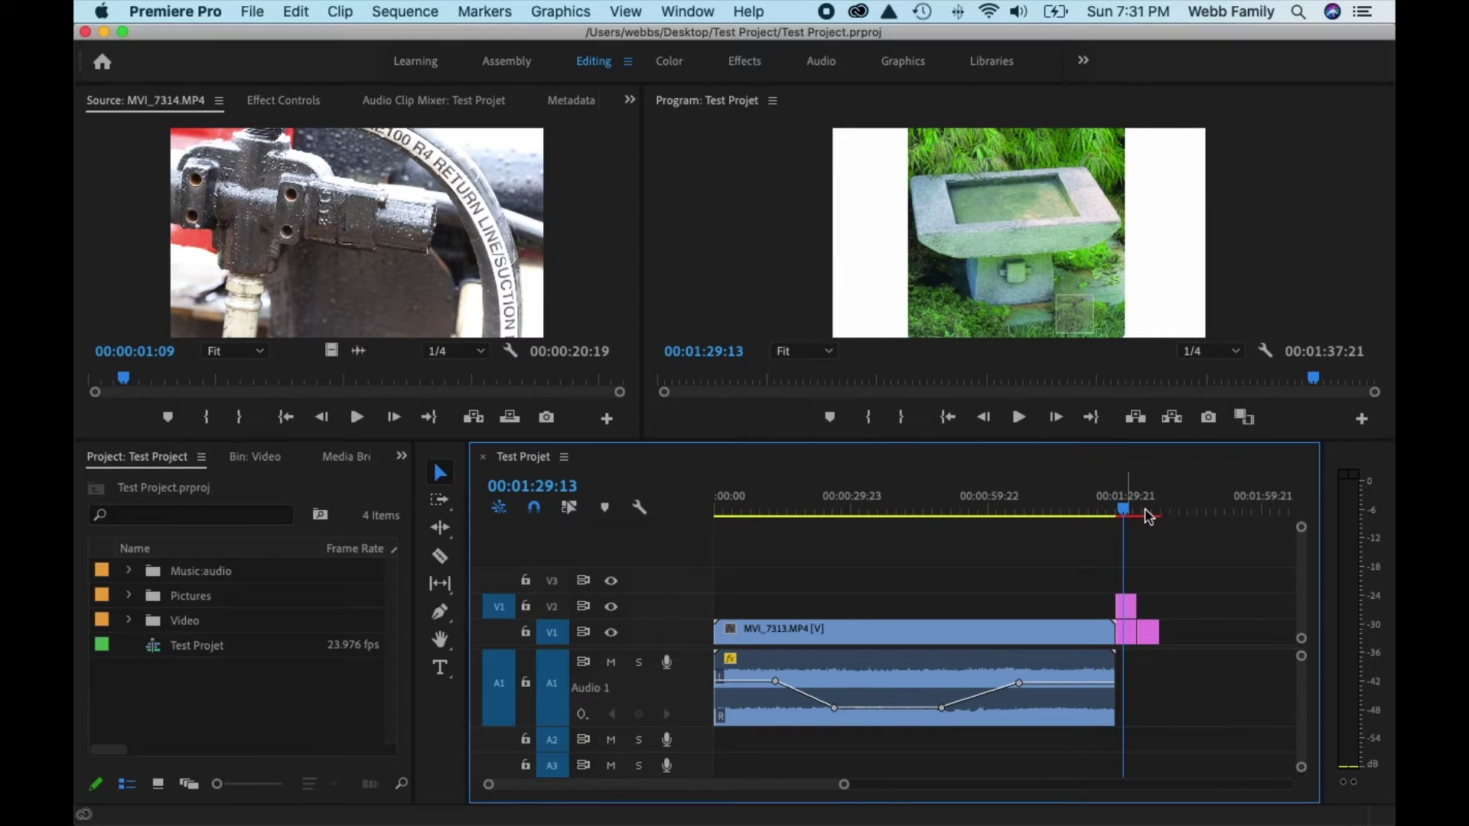
# Move the playhead near 01:34:07 and expand the Video bin to show MVI_7313, MVI_7314 and MVI_7315.
pyautogui.click(1147, 512)
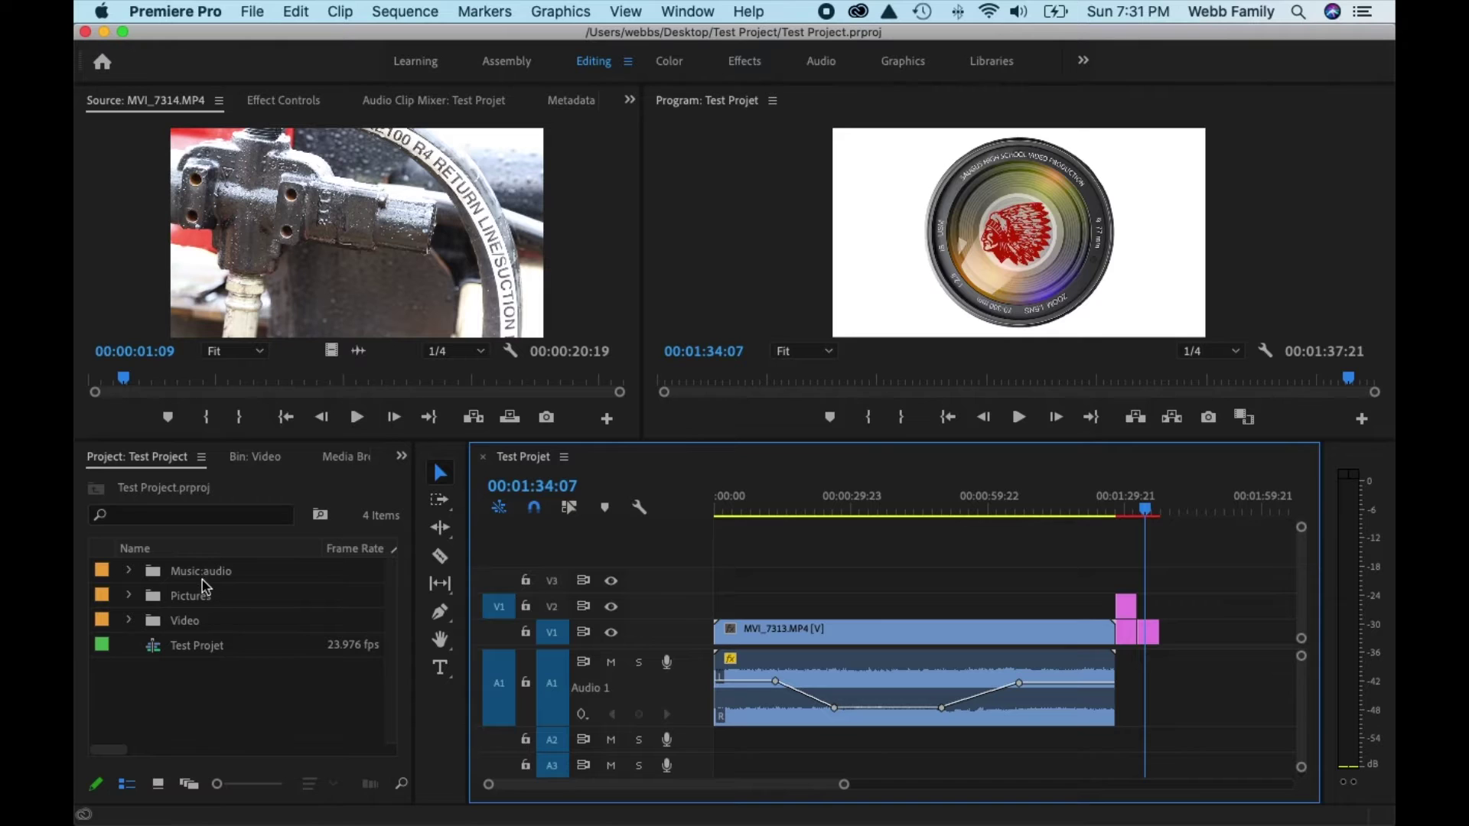
pyautogui.click(128, 620)
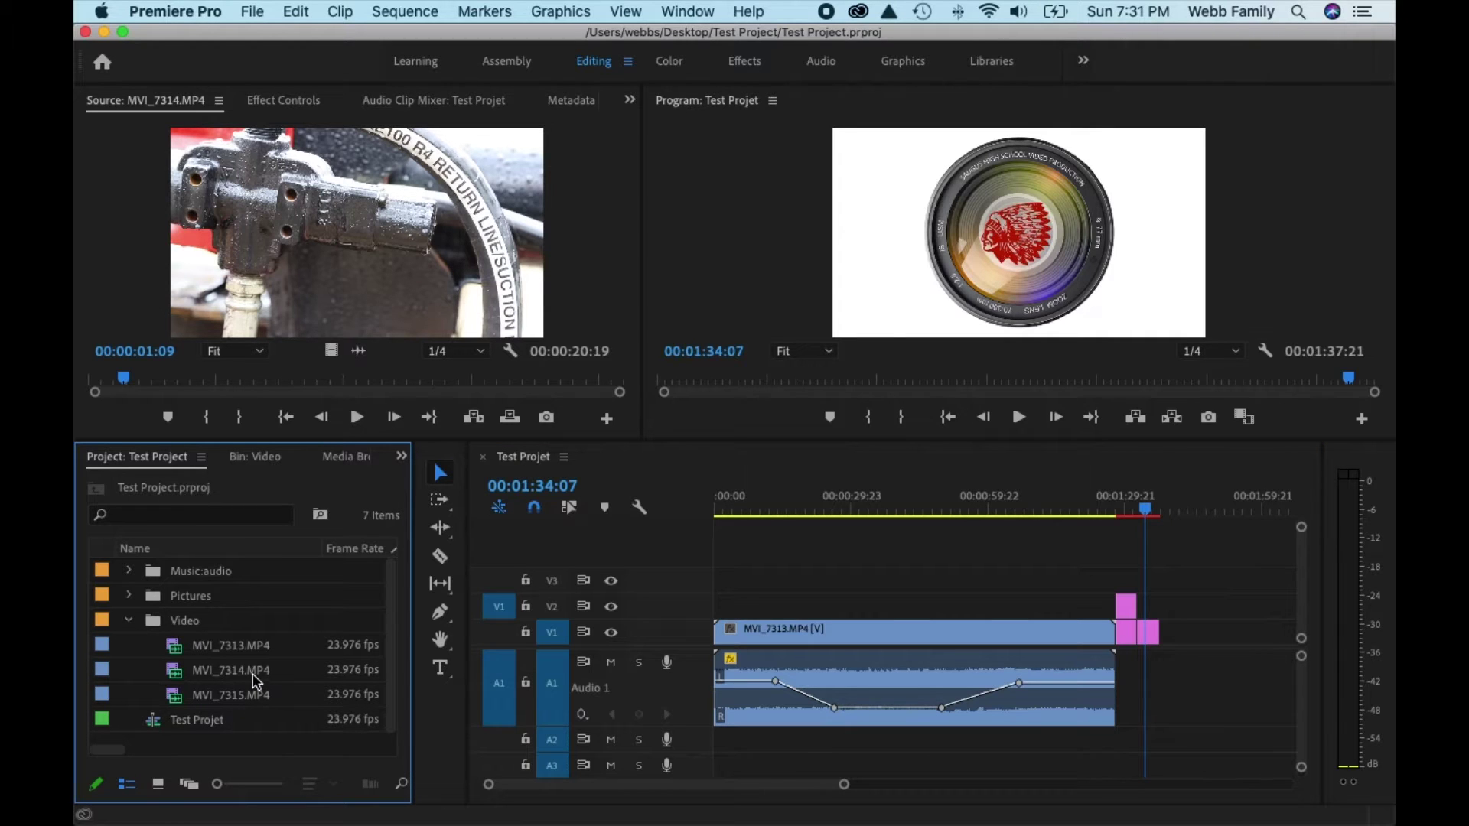
# Open MVI_7314.MP4 in the Source Monitor and return it to its first frame.
pyautogui.doubleClick(176, 677)
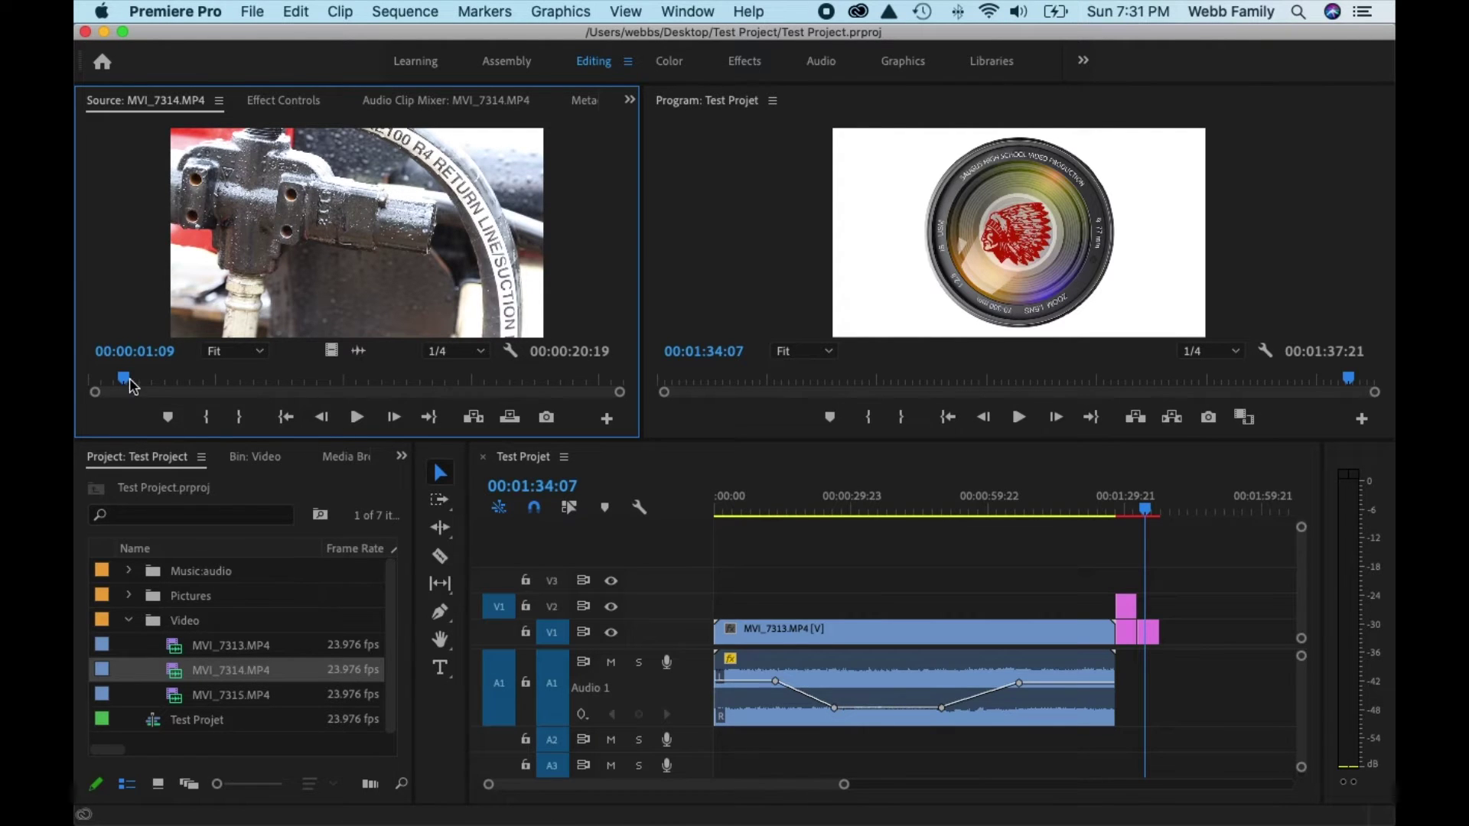
pyautogui.click(93, 382)
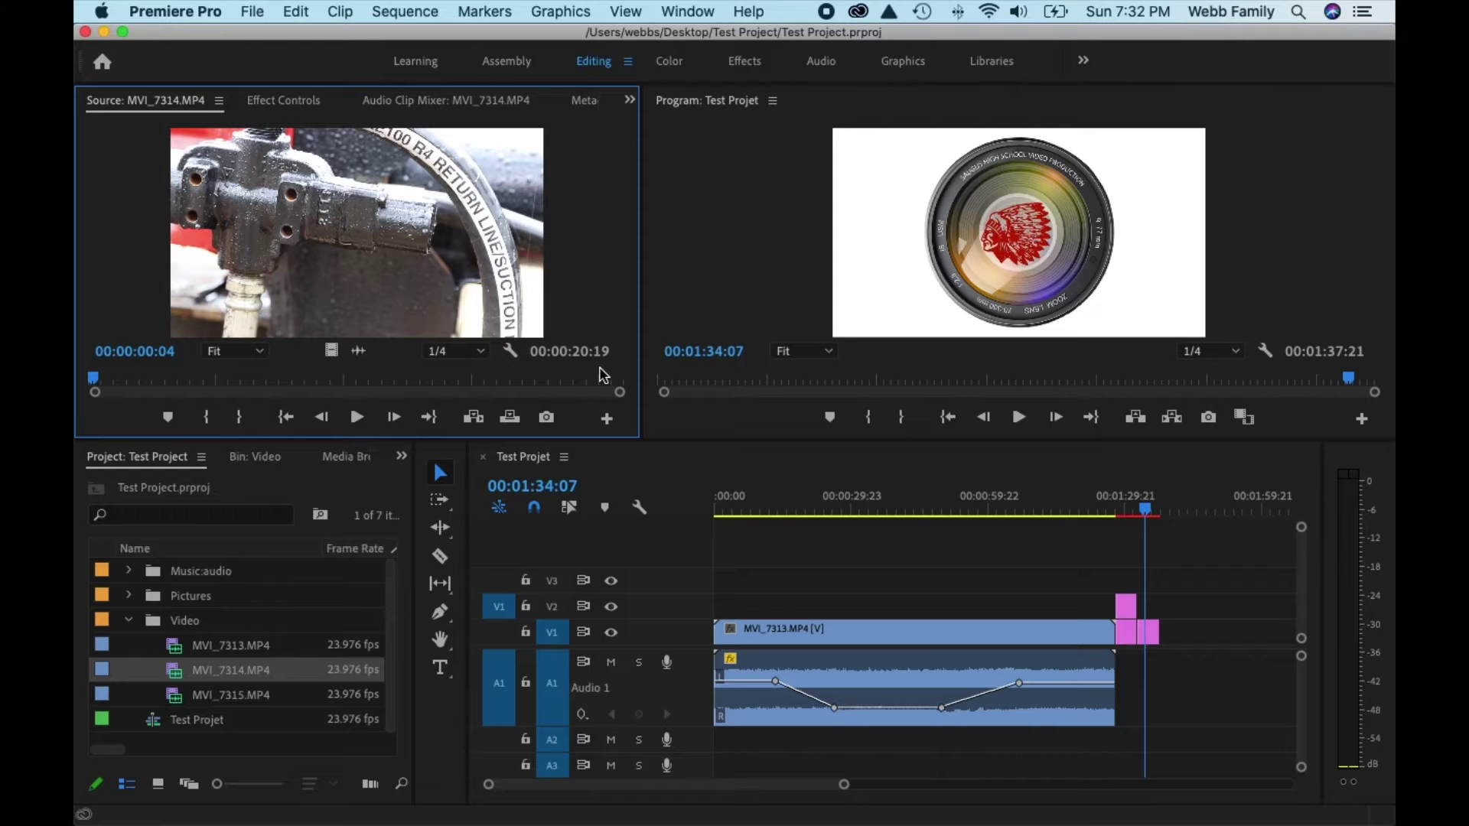
pyautogui.click(357, 418)
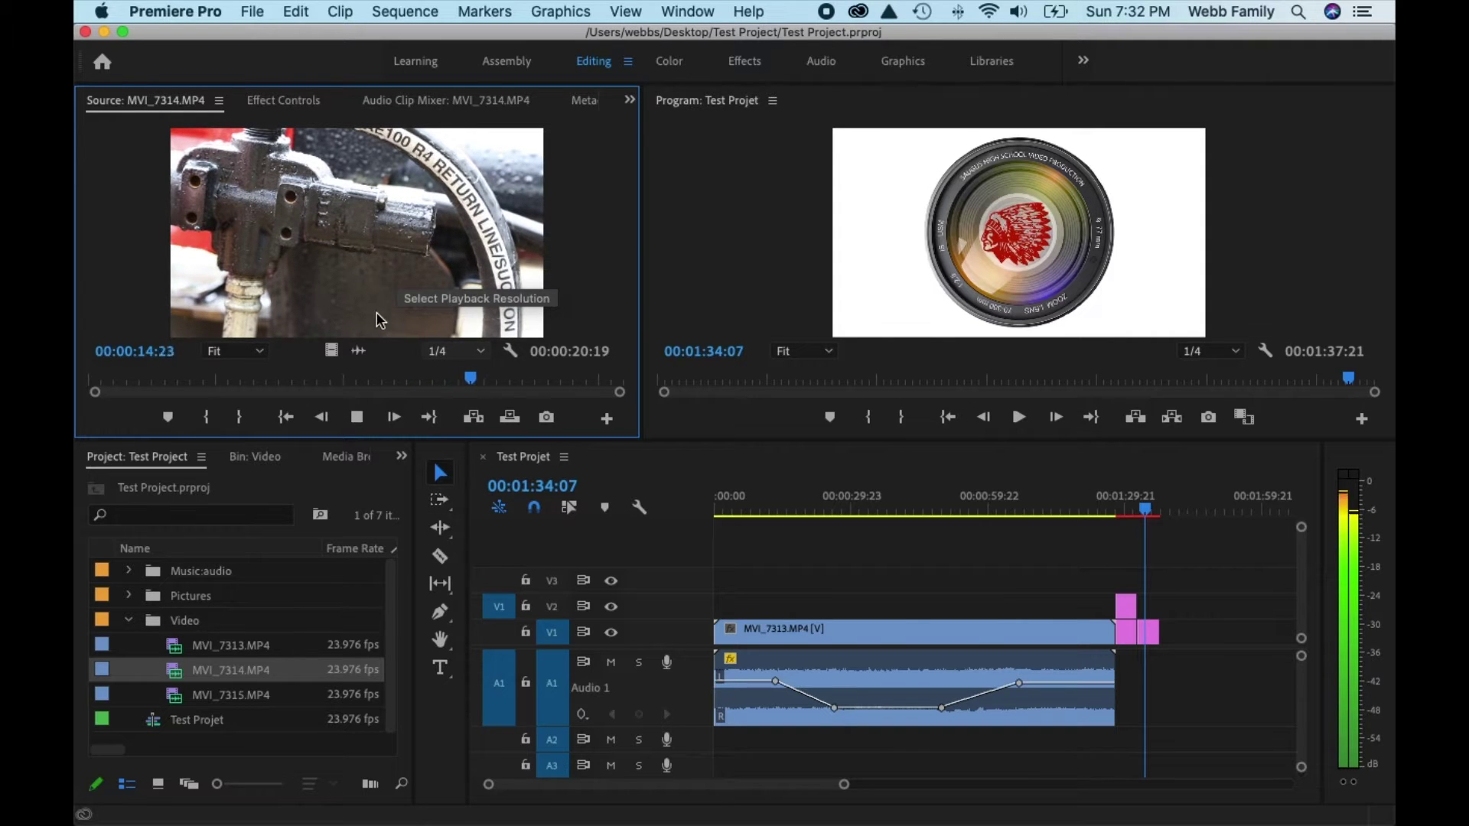
pyautogui.click(344, 382)
pyautogui.moveTo(344, 383); pyautogui.dragTo(306, 383)
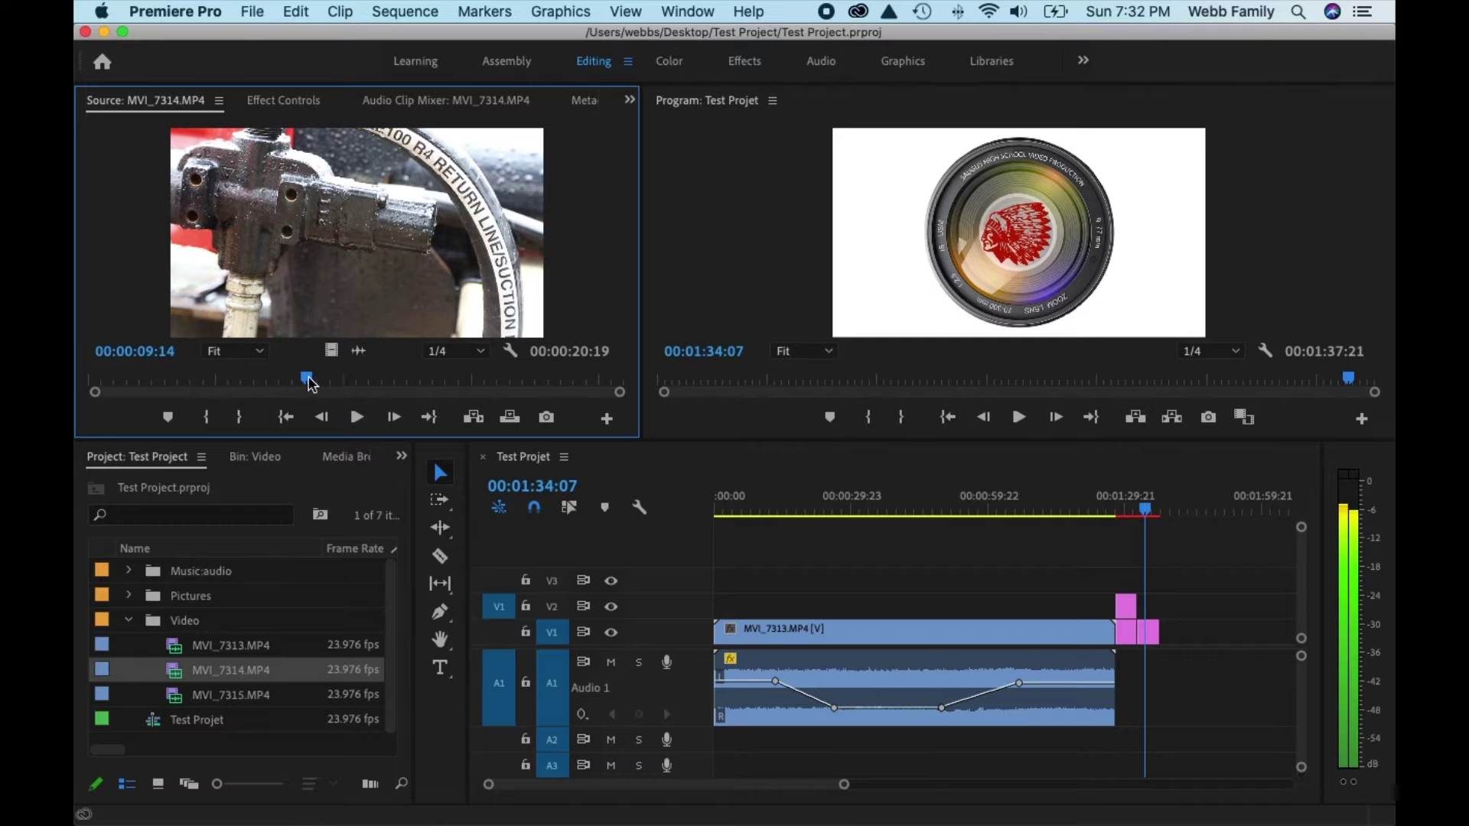
pyautogui.click(357, 418)
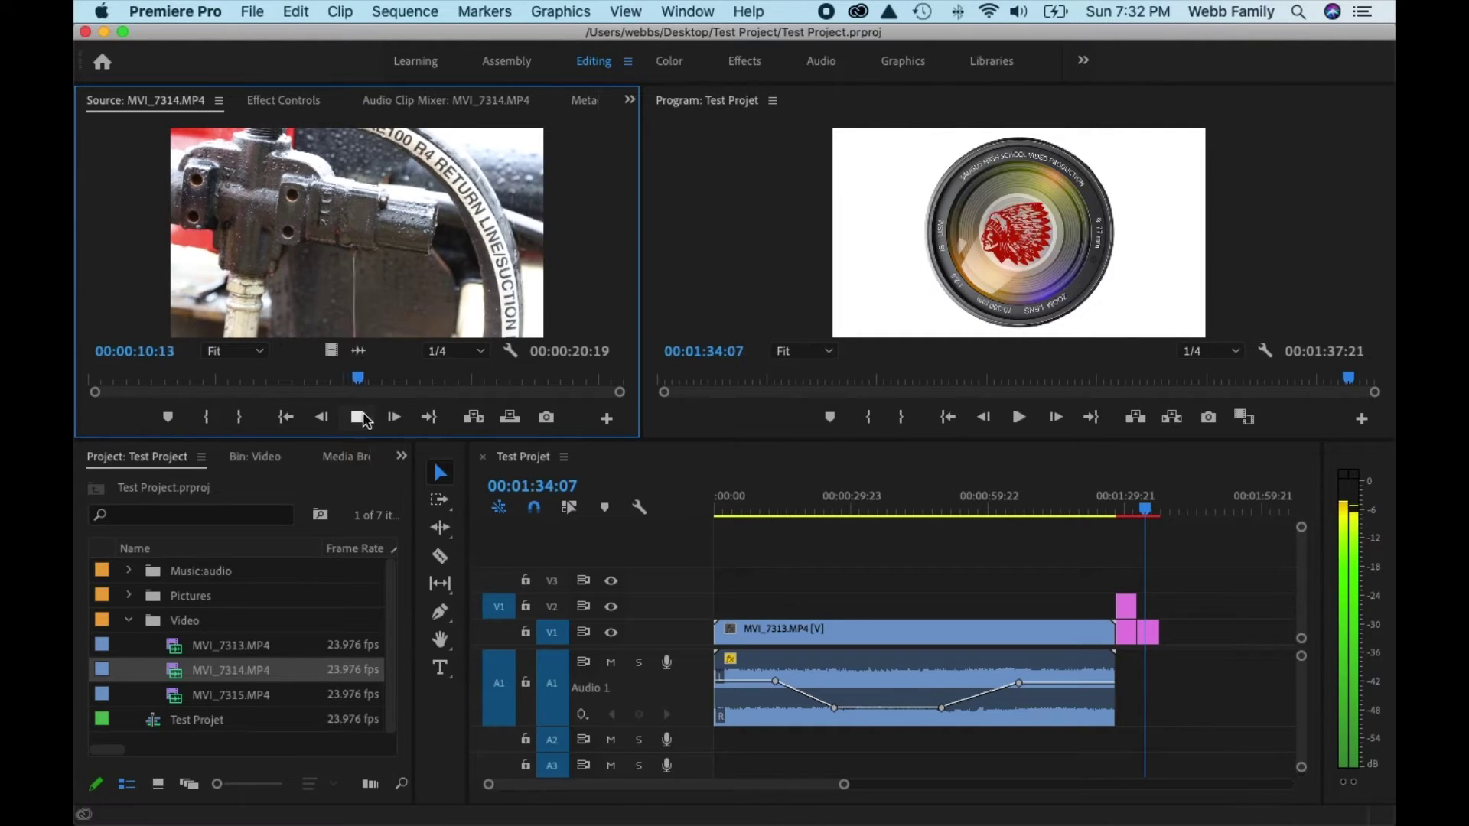
pyautogui.click(373, 419)
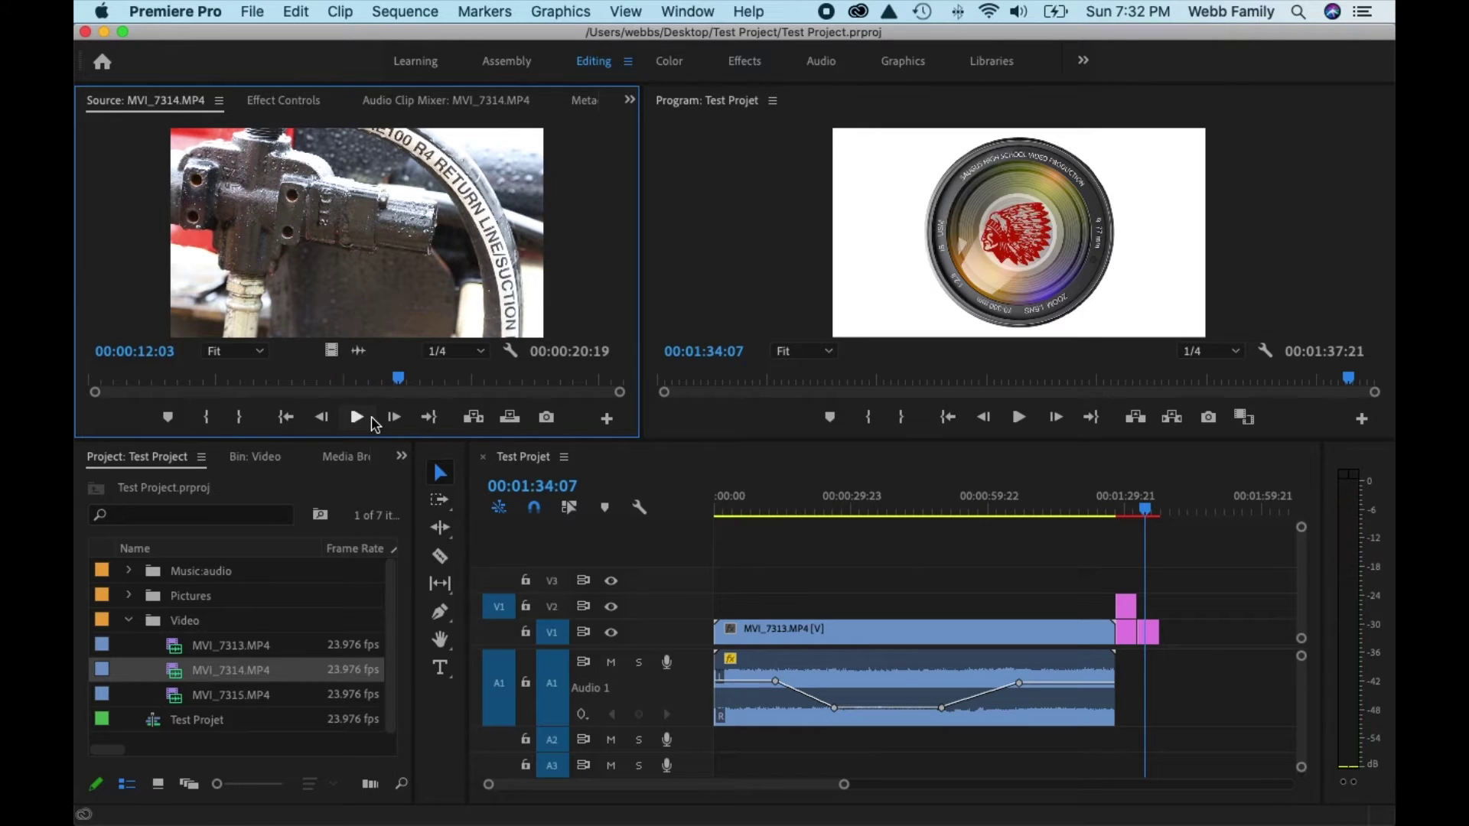
pyautogui.press('space')
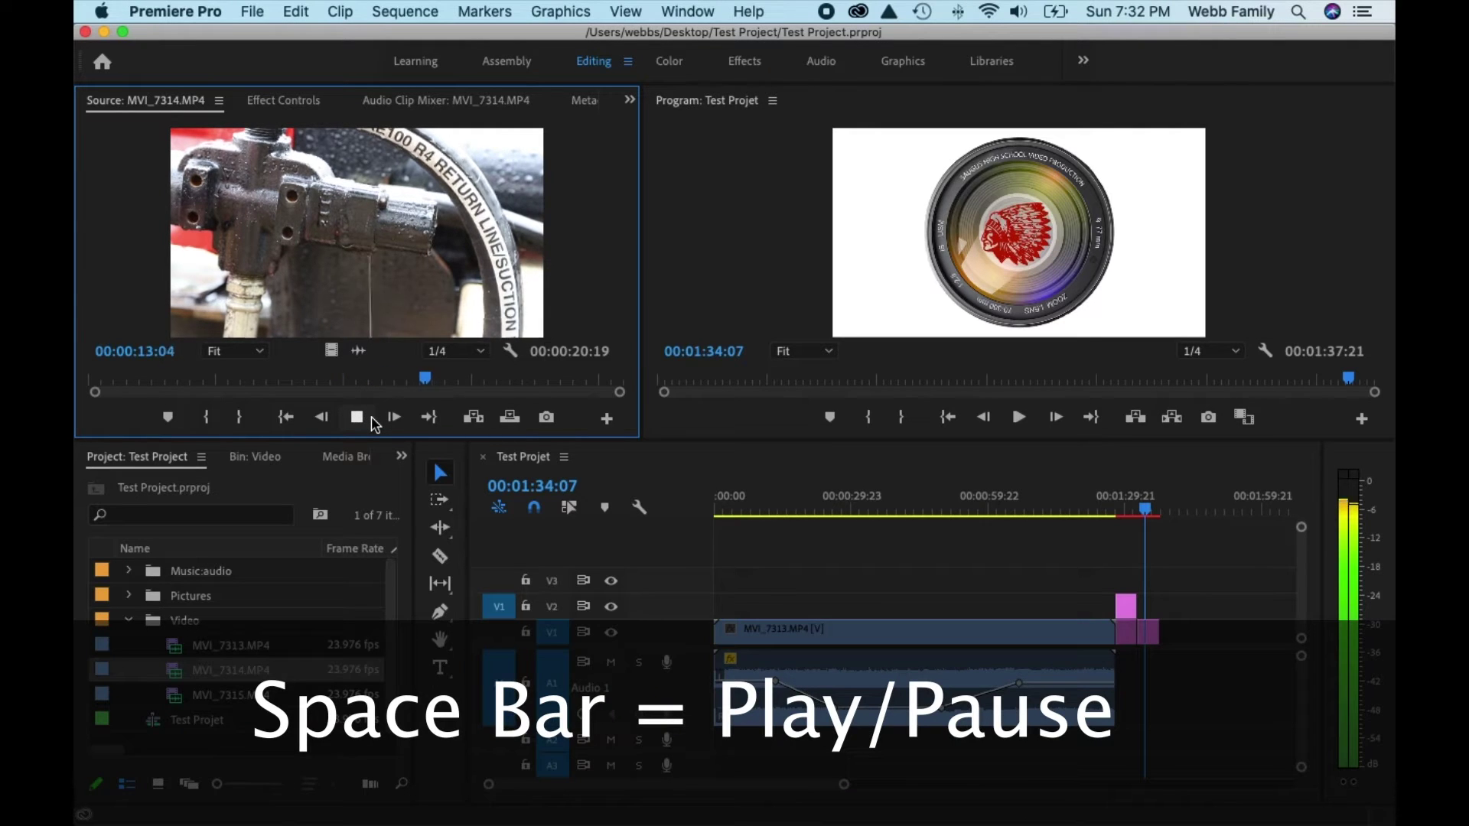
pyautogui.press('space')
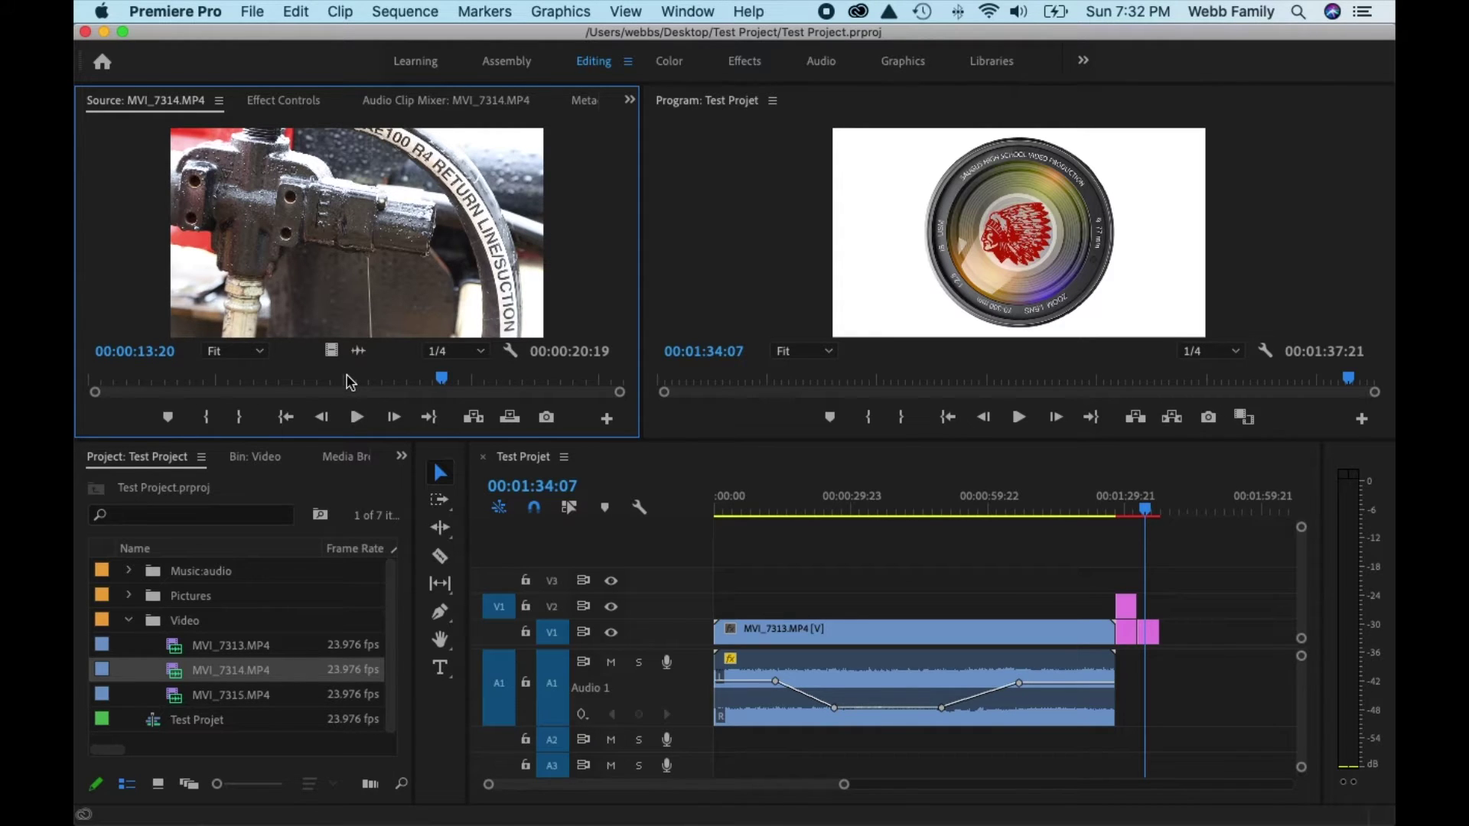
pyautogui.click(323, 382)
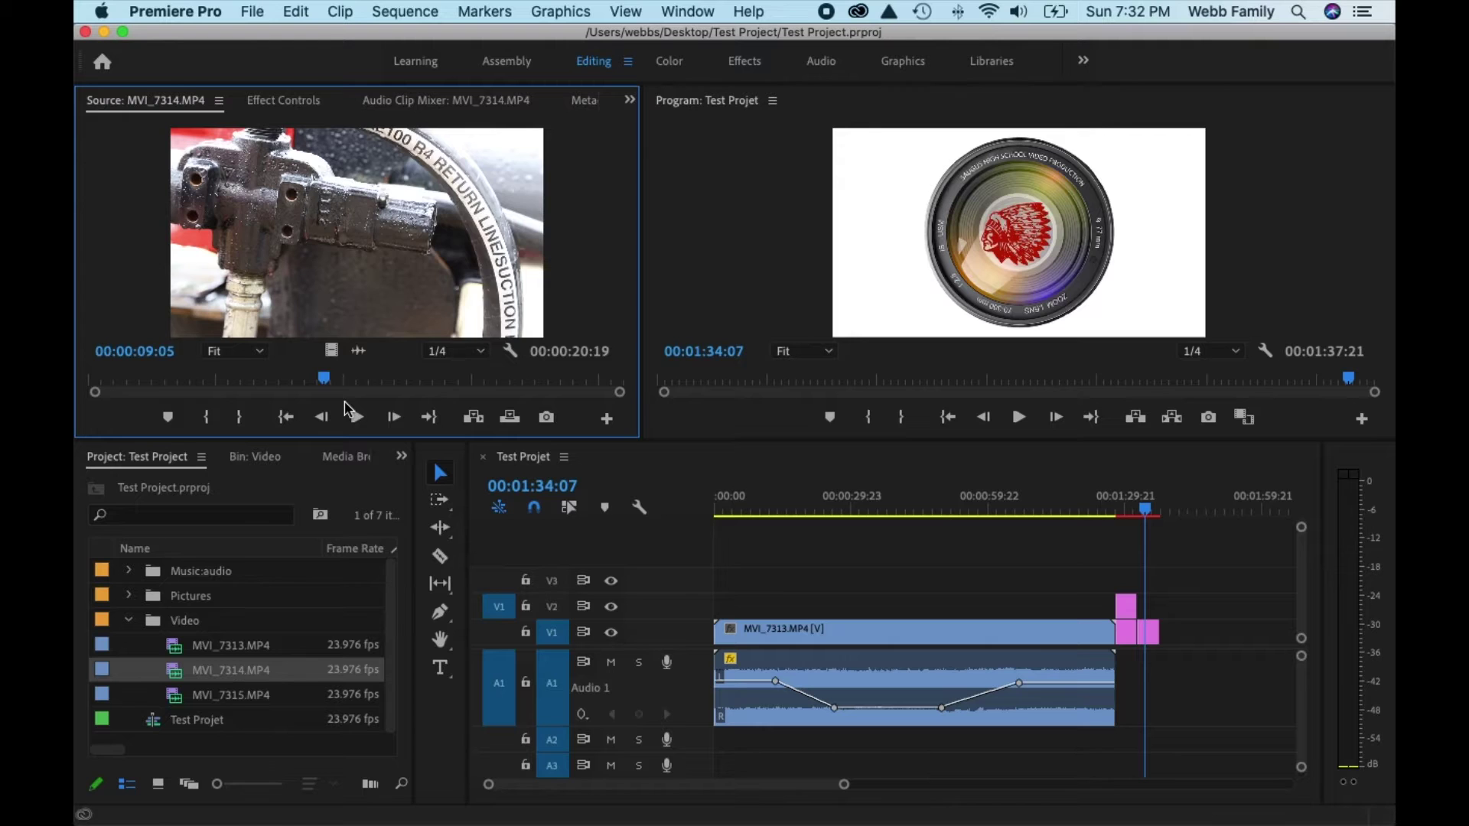
pyautogui.click(350, 407)
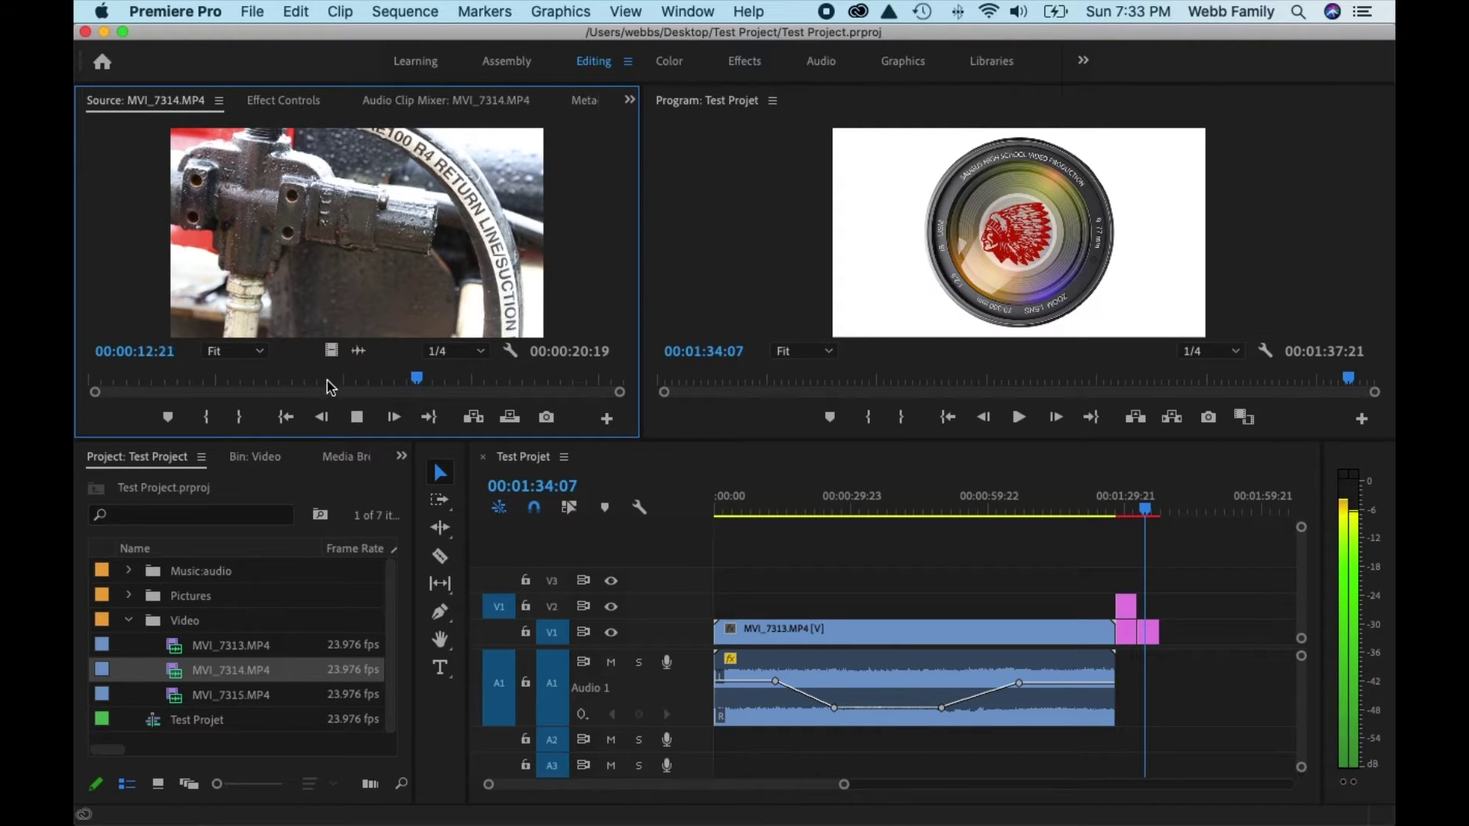
pyautogui.click(318, 383)
pyautogui.press('Left')
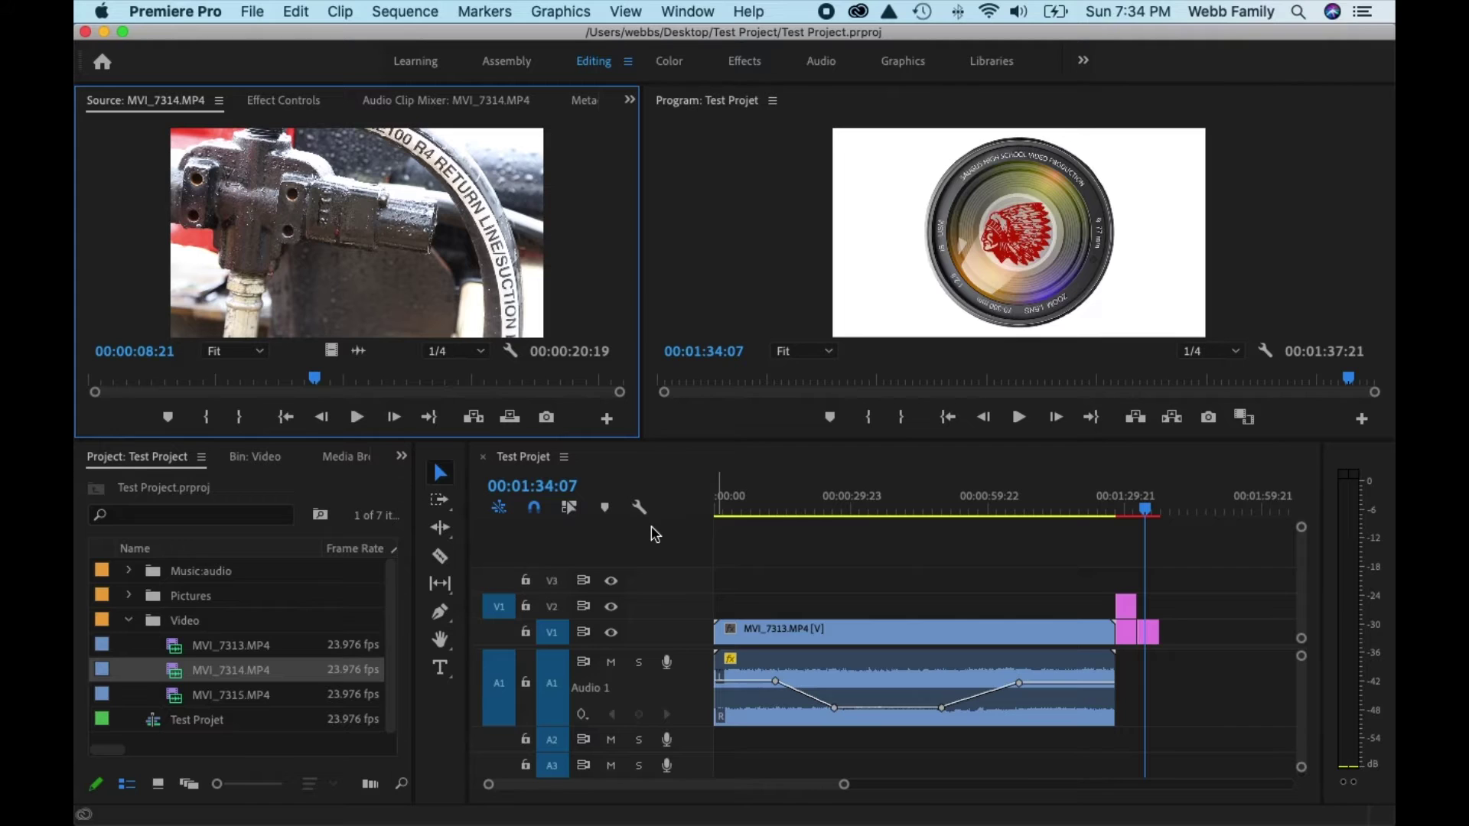
pyautogui.moveTo(477, 271); pyautogui.dragTo(1192, 678)
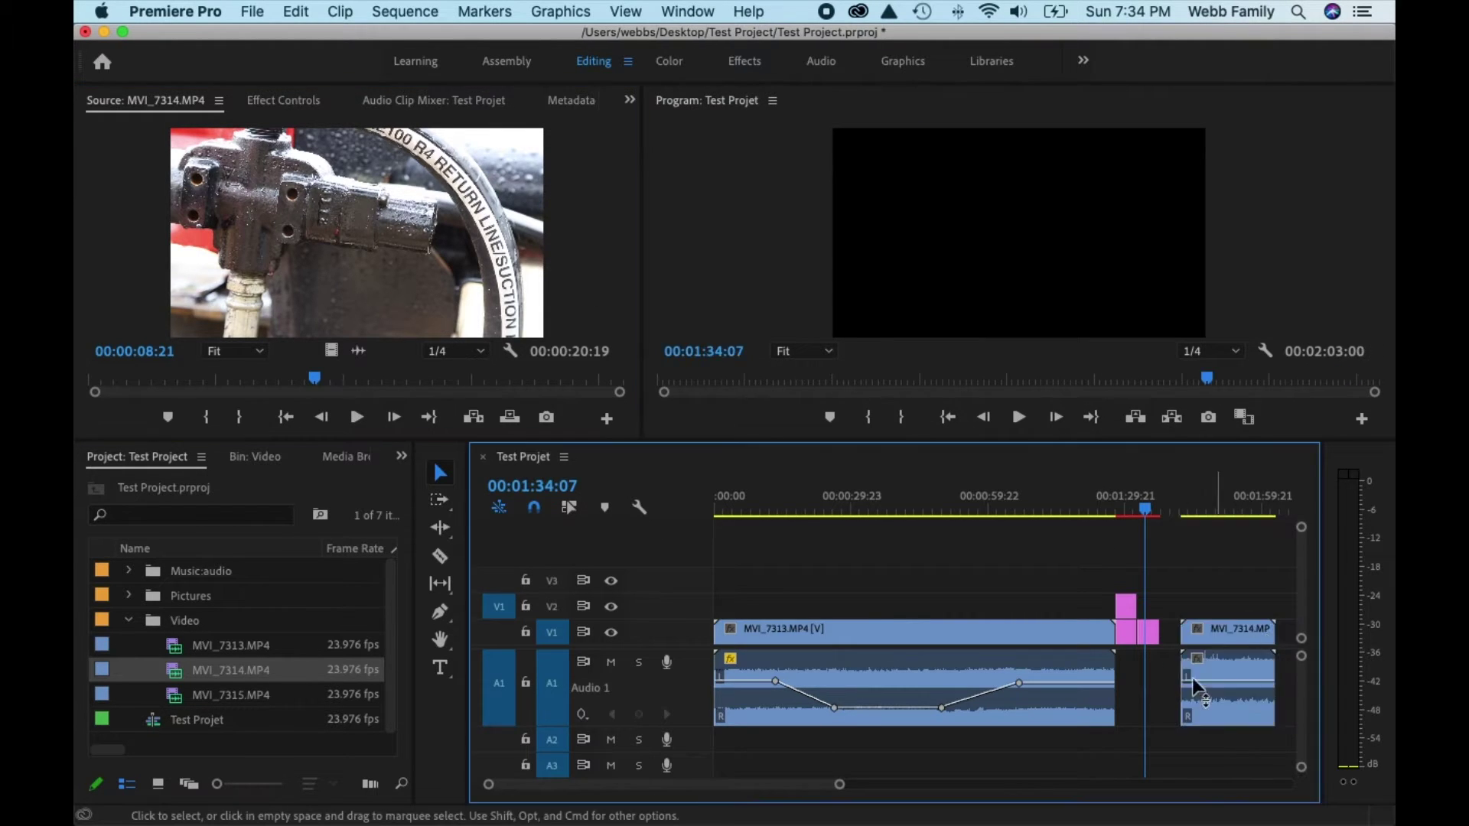
pyautogui.click(1251, 638)
pyautogui.click(1241, 658)
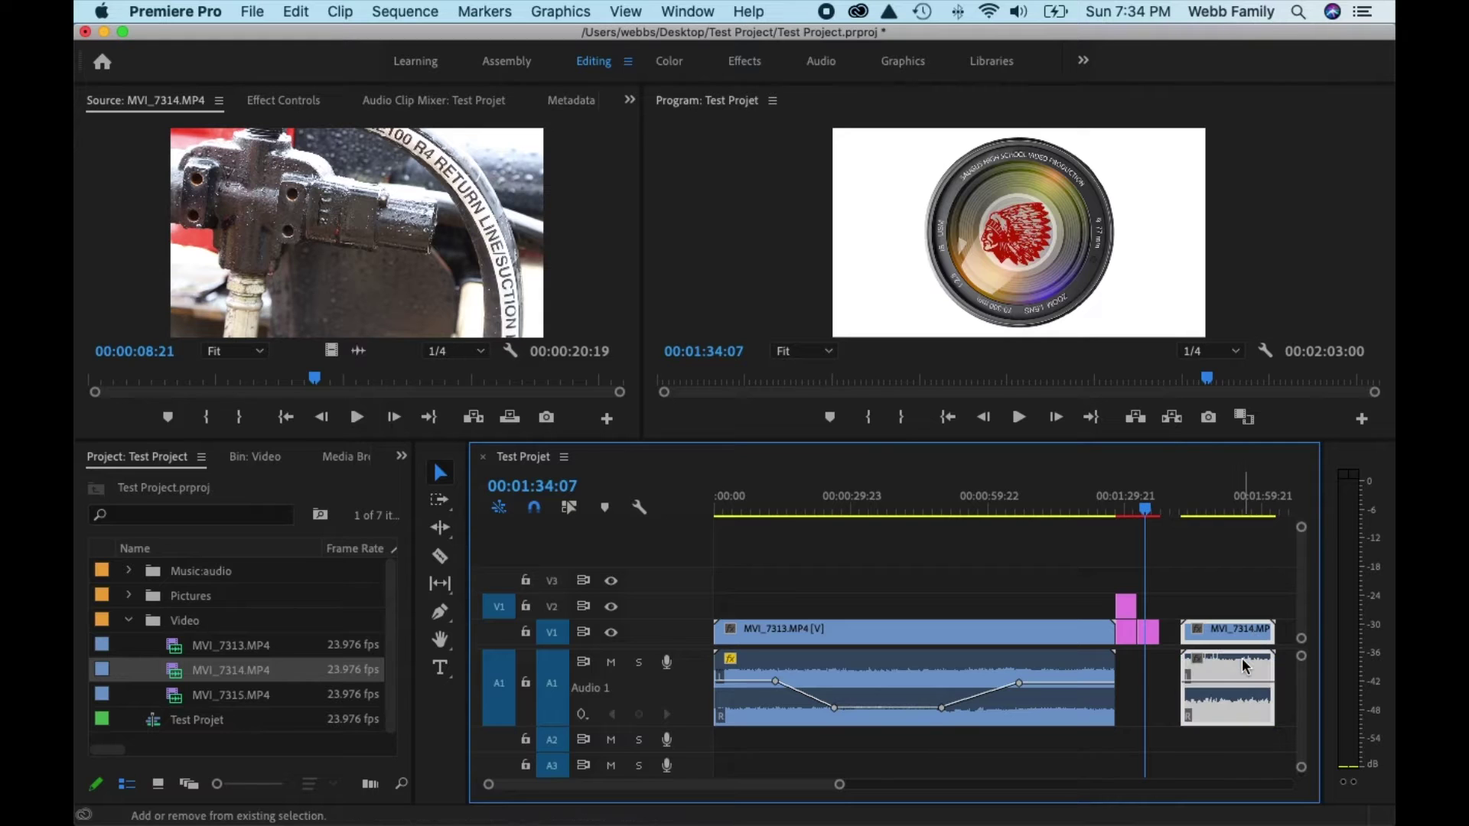
pyautogui.press('Delete')
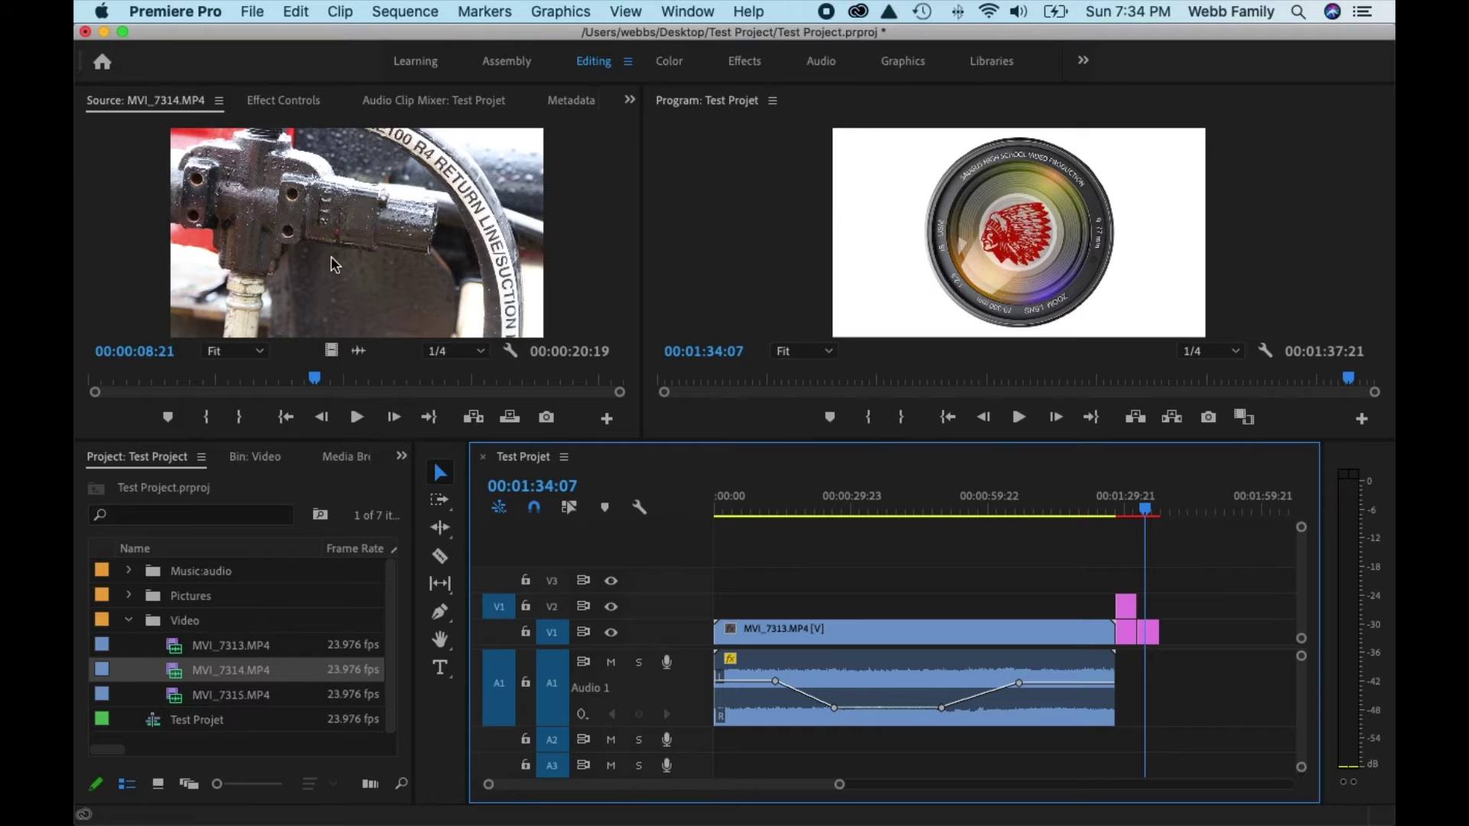
pyautogui.click(314, 382)
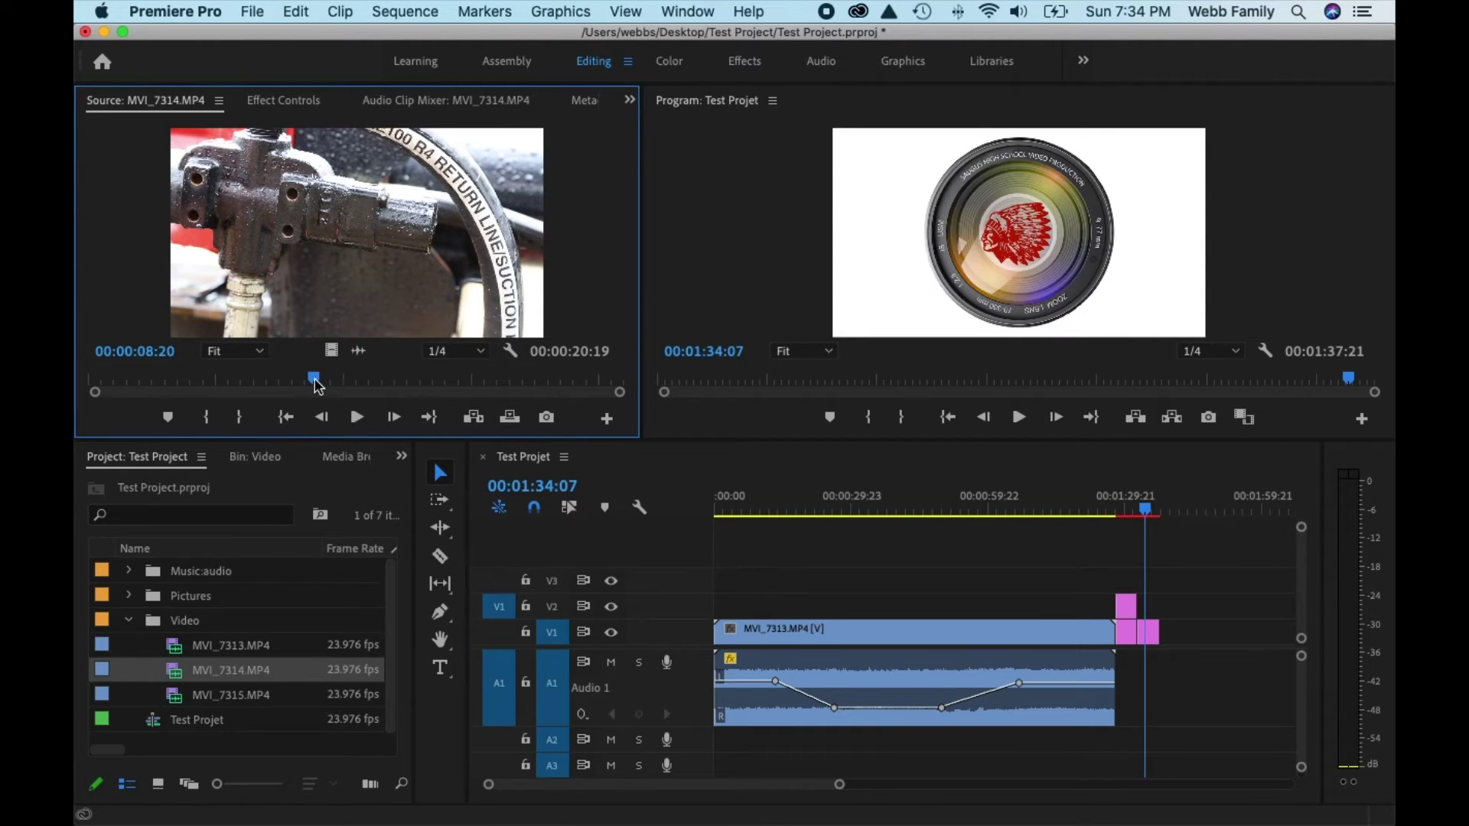
# Mark MVI_7314 from 00:00:08:00 to 00:00:12:22 and drop that section into the sequence.
pyautogui.moveTo(314, 381); pyautogui.dragTo(316, 385)
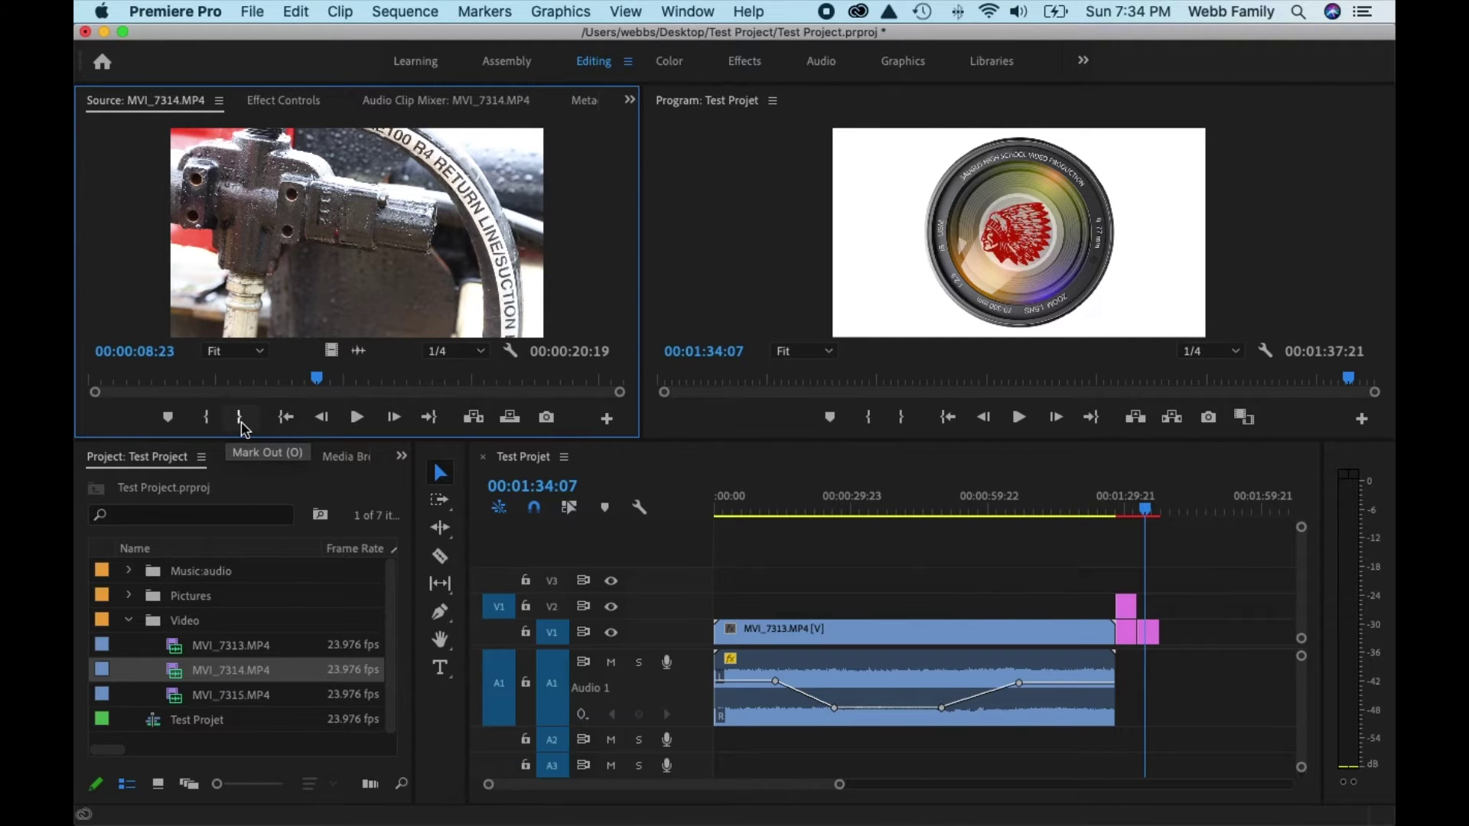
pyautogui.moveTo(316, 379); pyautogui.dragTo(295, 378)
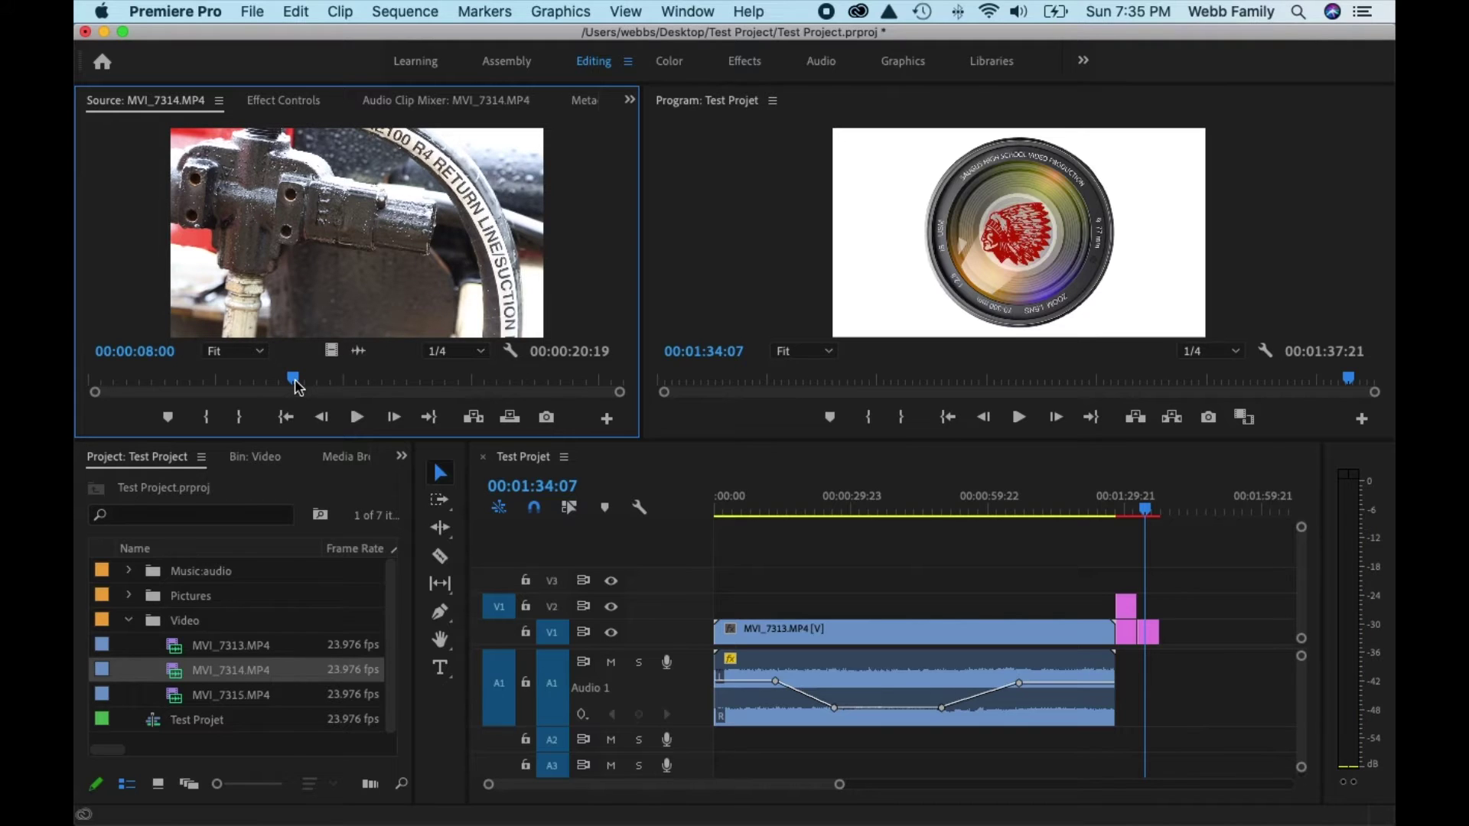
pyautogui.press('i')
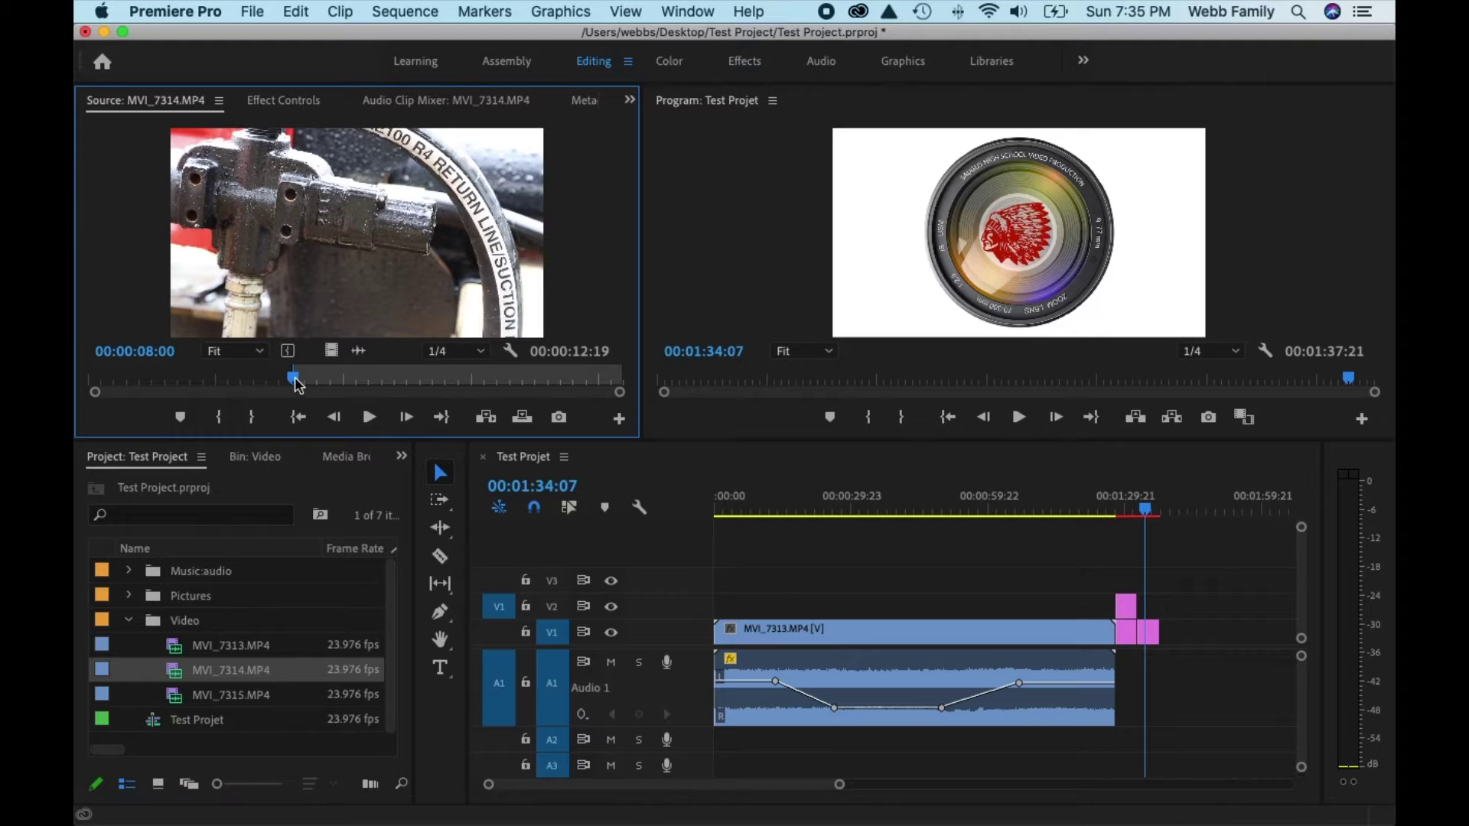
pyautogui.click(305, 380)
pyautogui.hotkey('shift', 'Right')
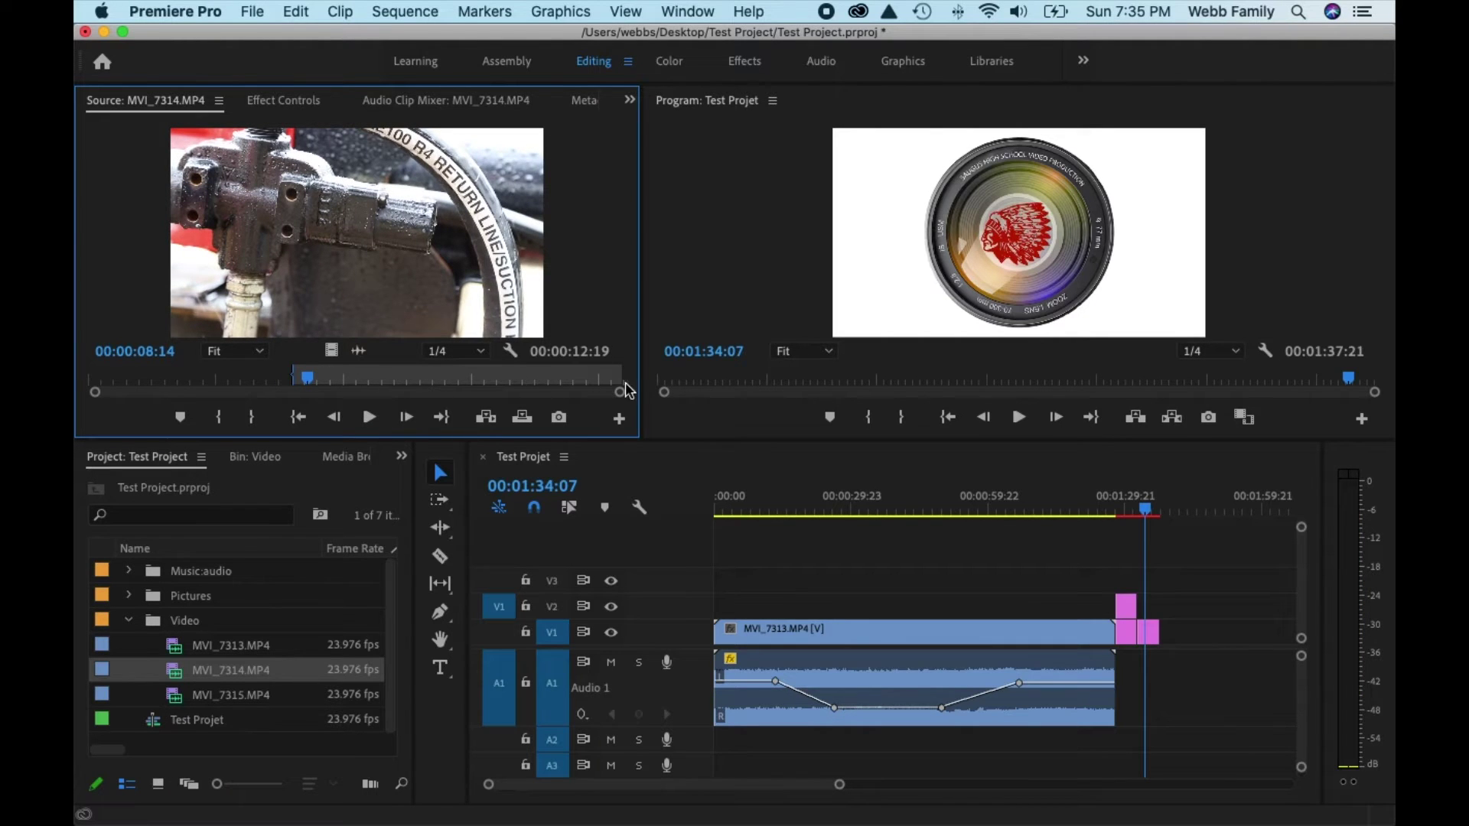
pyautogui.moveTo(307, 377); pyautogui.dragTo(296, 378)
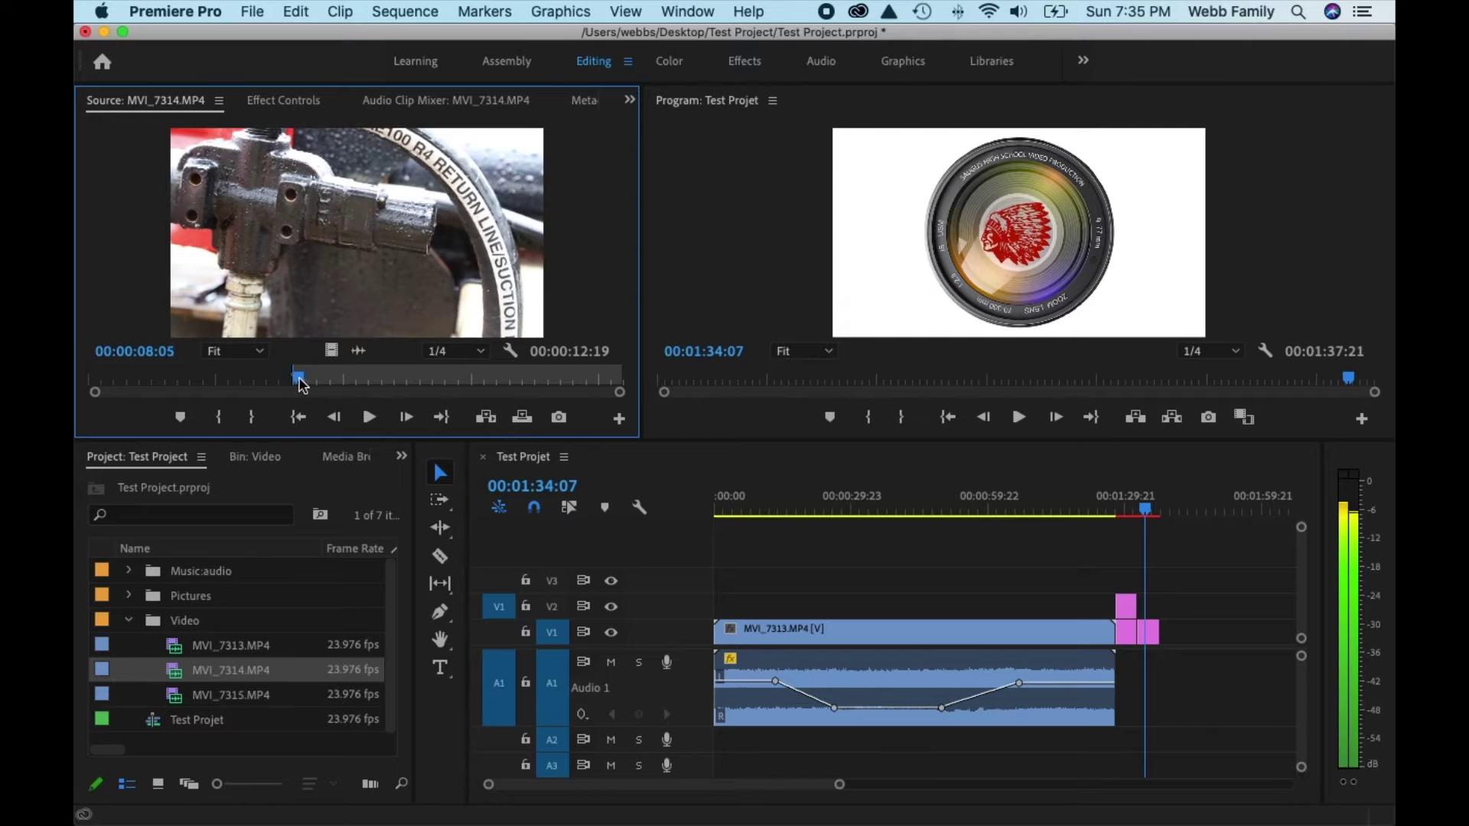
pyautogui.press('space')
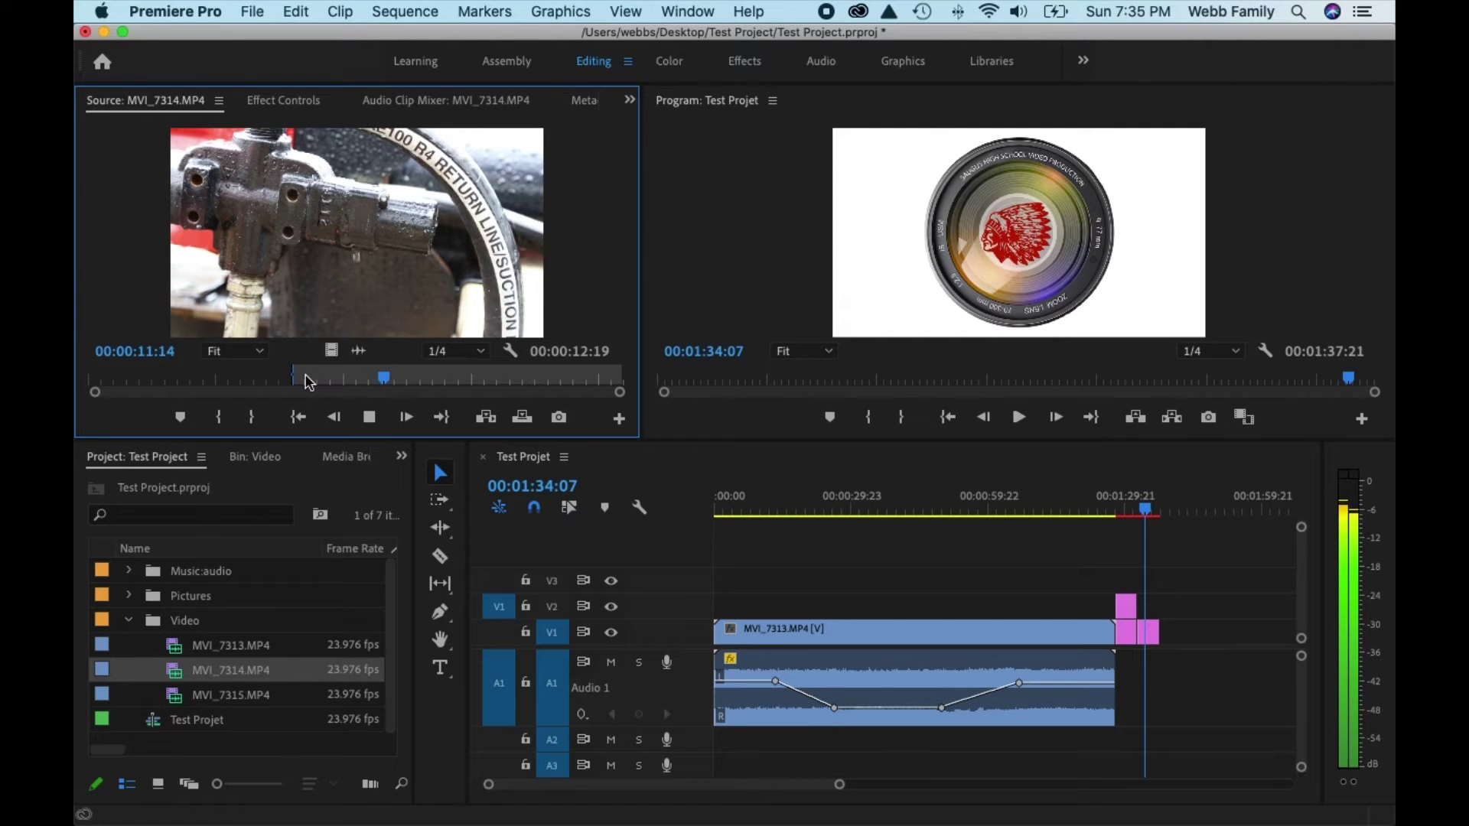
pyautogui.press('space')
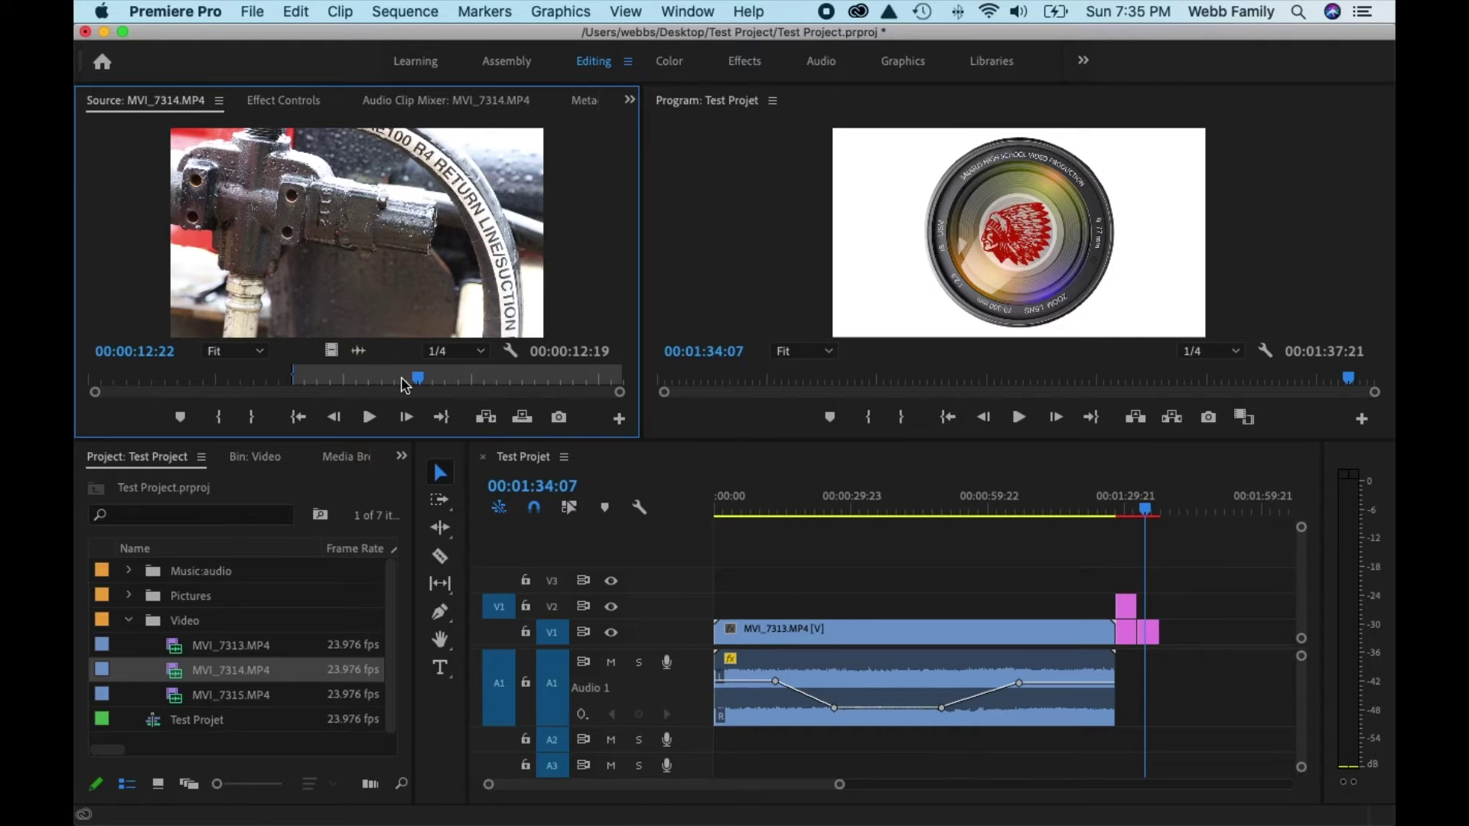
pyautogui.press('o')
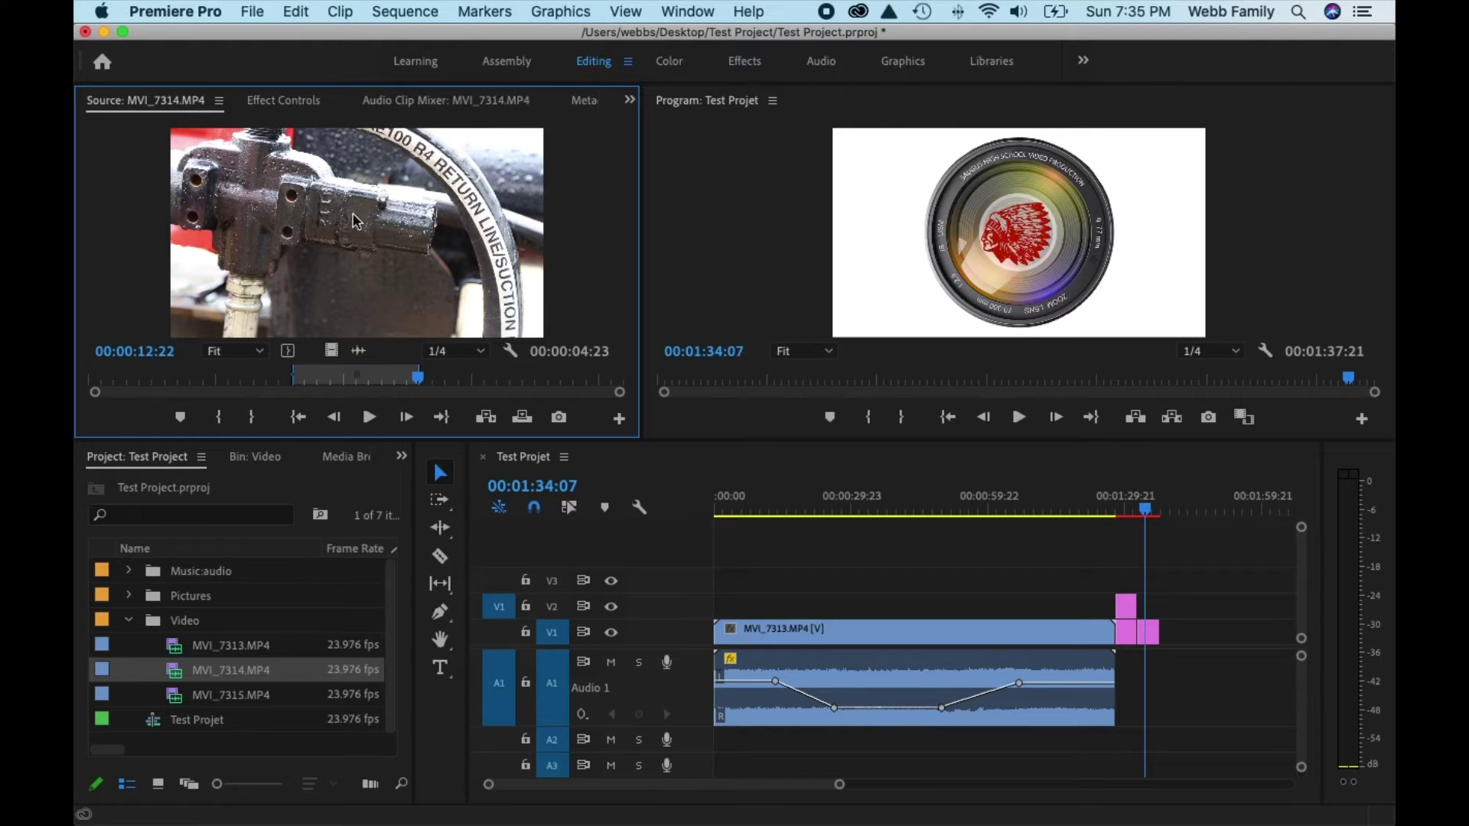
pyautogui.moveTo(346, 235); pyautogui.dragTo(1187, 651)
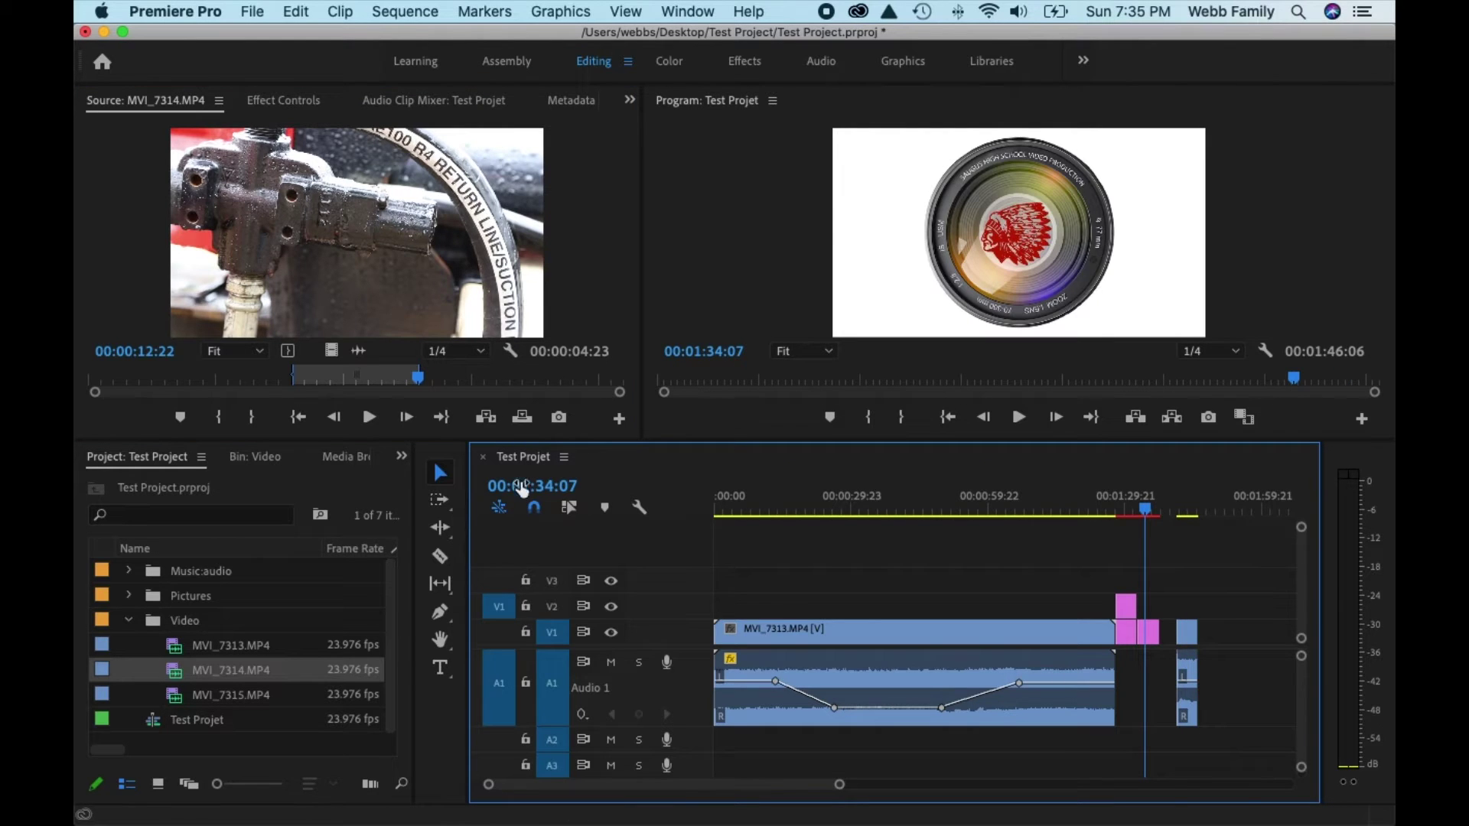
# With Linked Selection on, drag the short end clip slightly later with its audio.
pyautogui.click(573, 510)
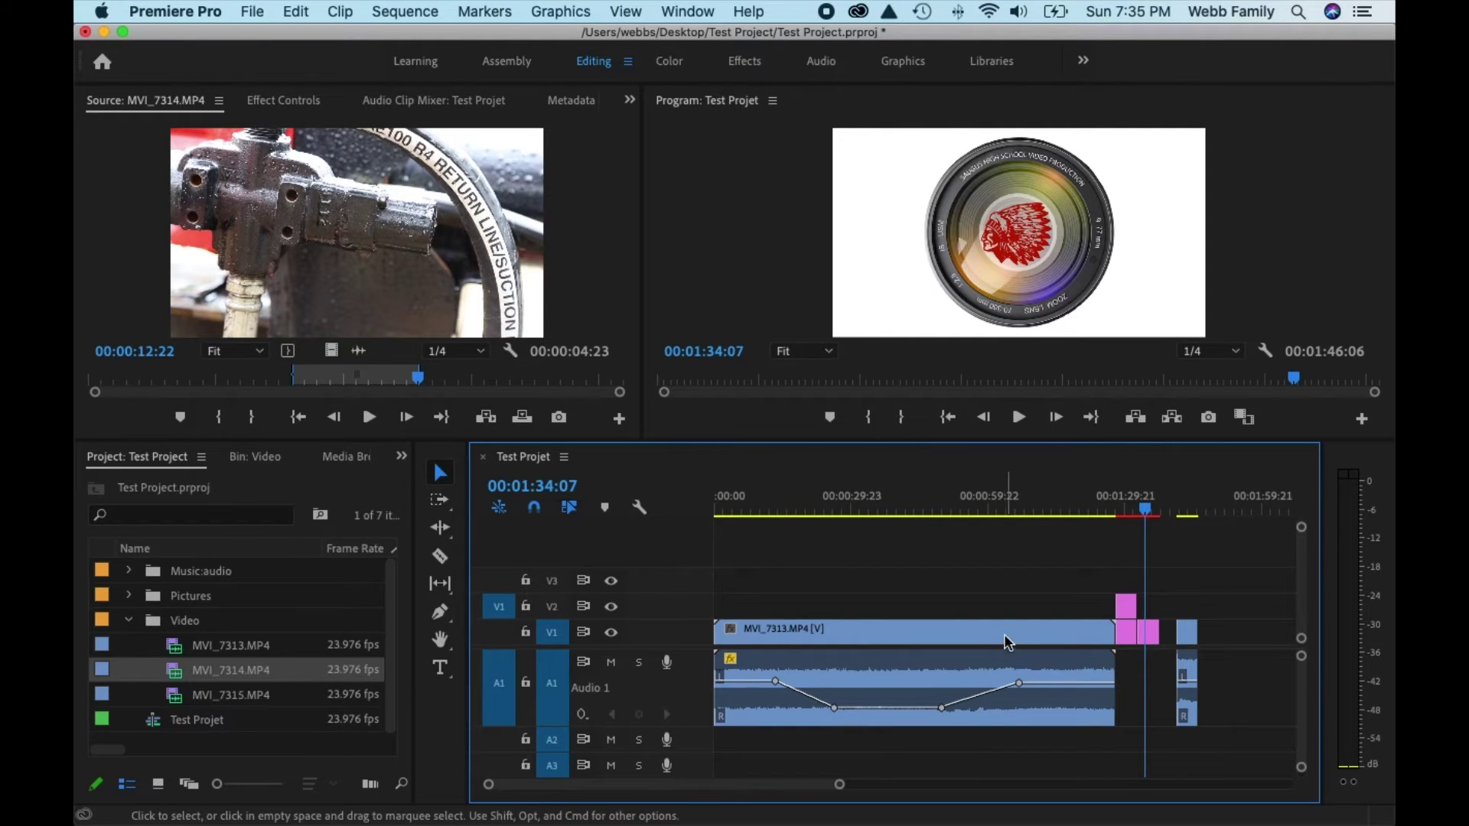
pyautogui.click(1186, 635)
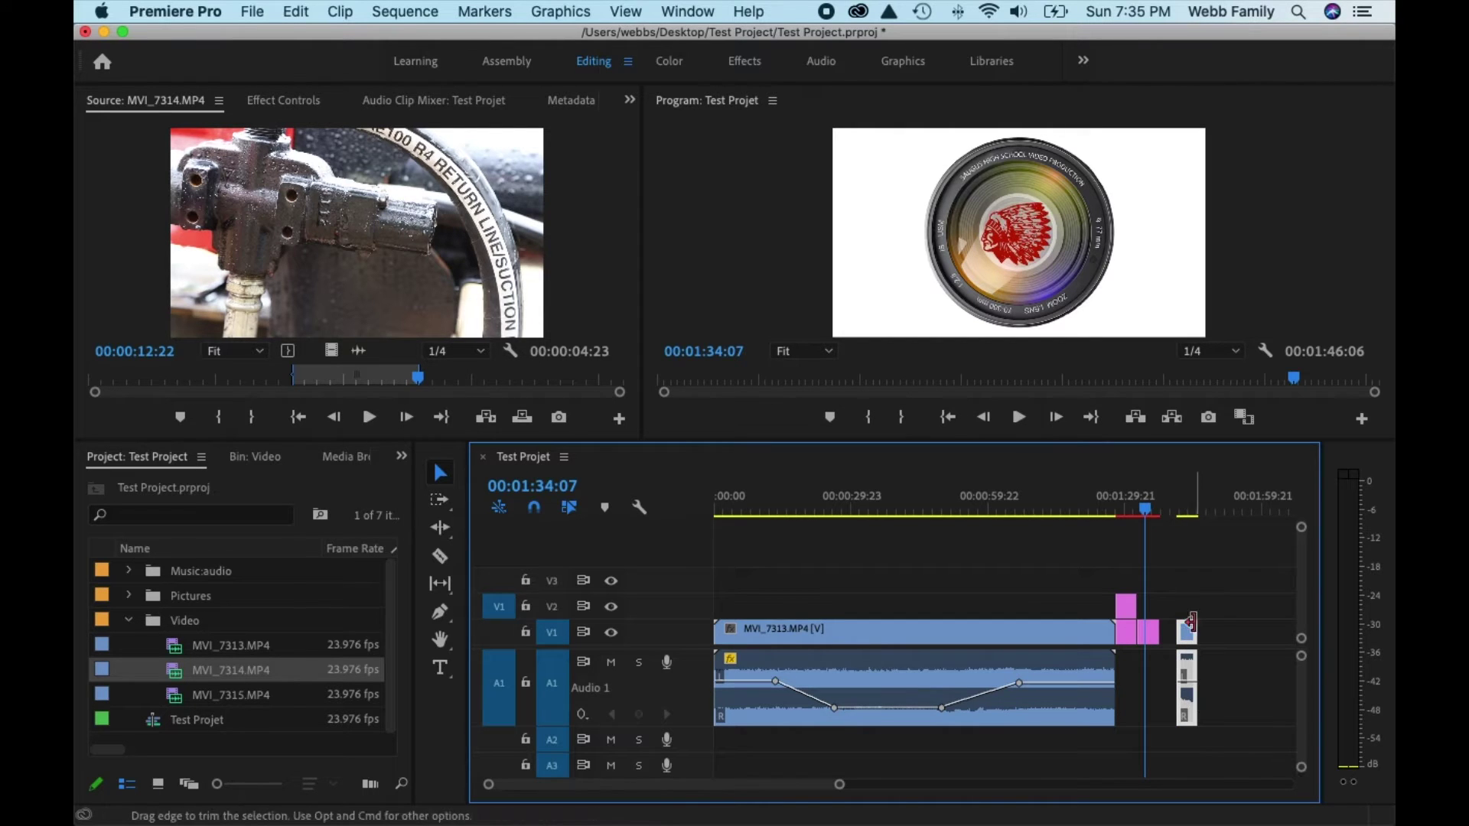
pyautogui.moveTo(1192, 642)
pyautogui.mouseDown()
pyautogui.moveTo(1251, 645)
pyautogui.moveTo(1220, 643)
pyautogui.mouseUp()
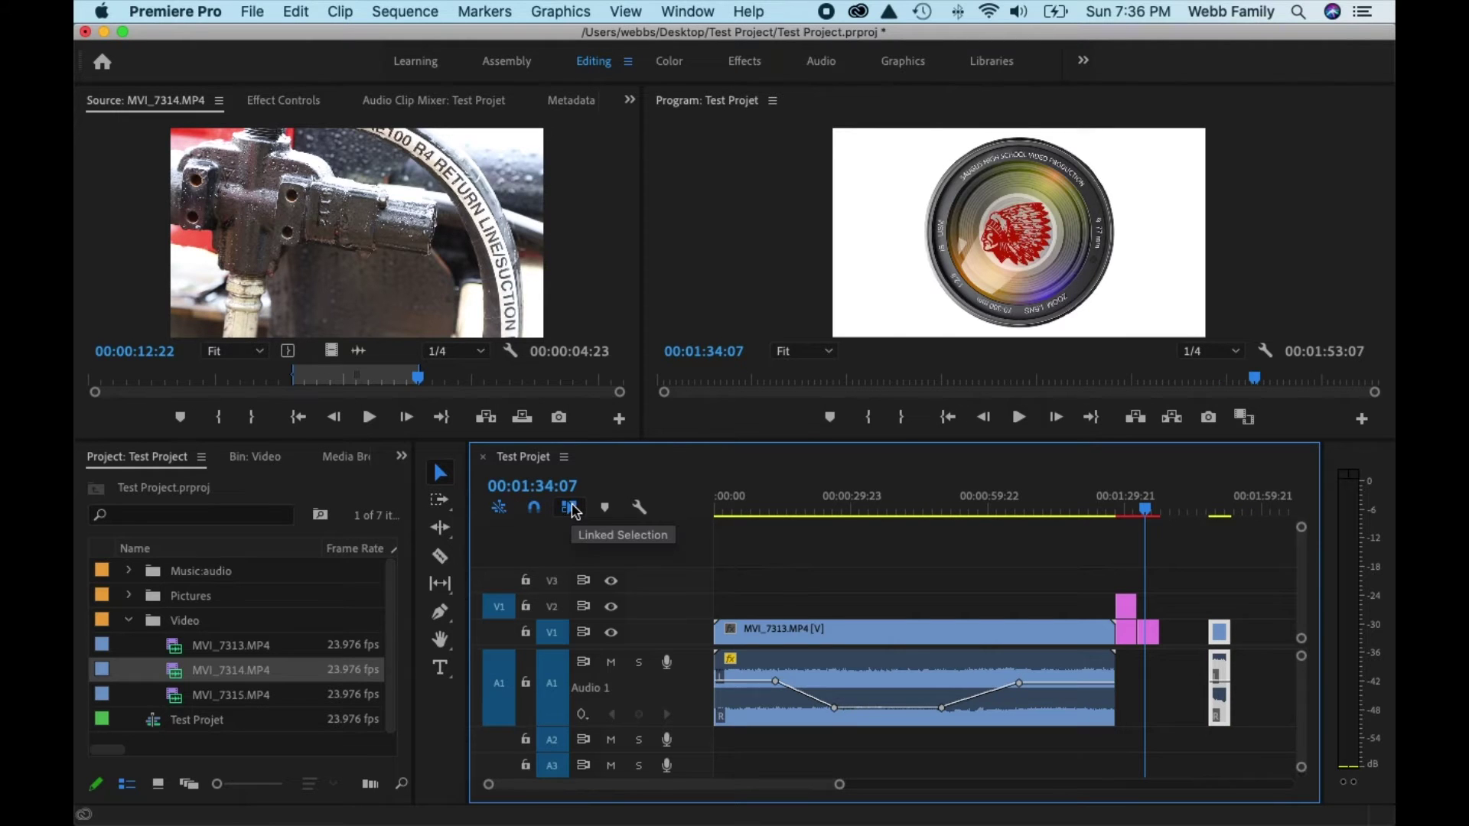
# Unlink, drag only the video out of sync, undo it, then re-enable Linked Selection.
pyautogui.click(572, 509)
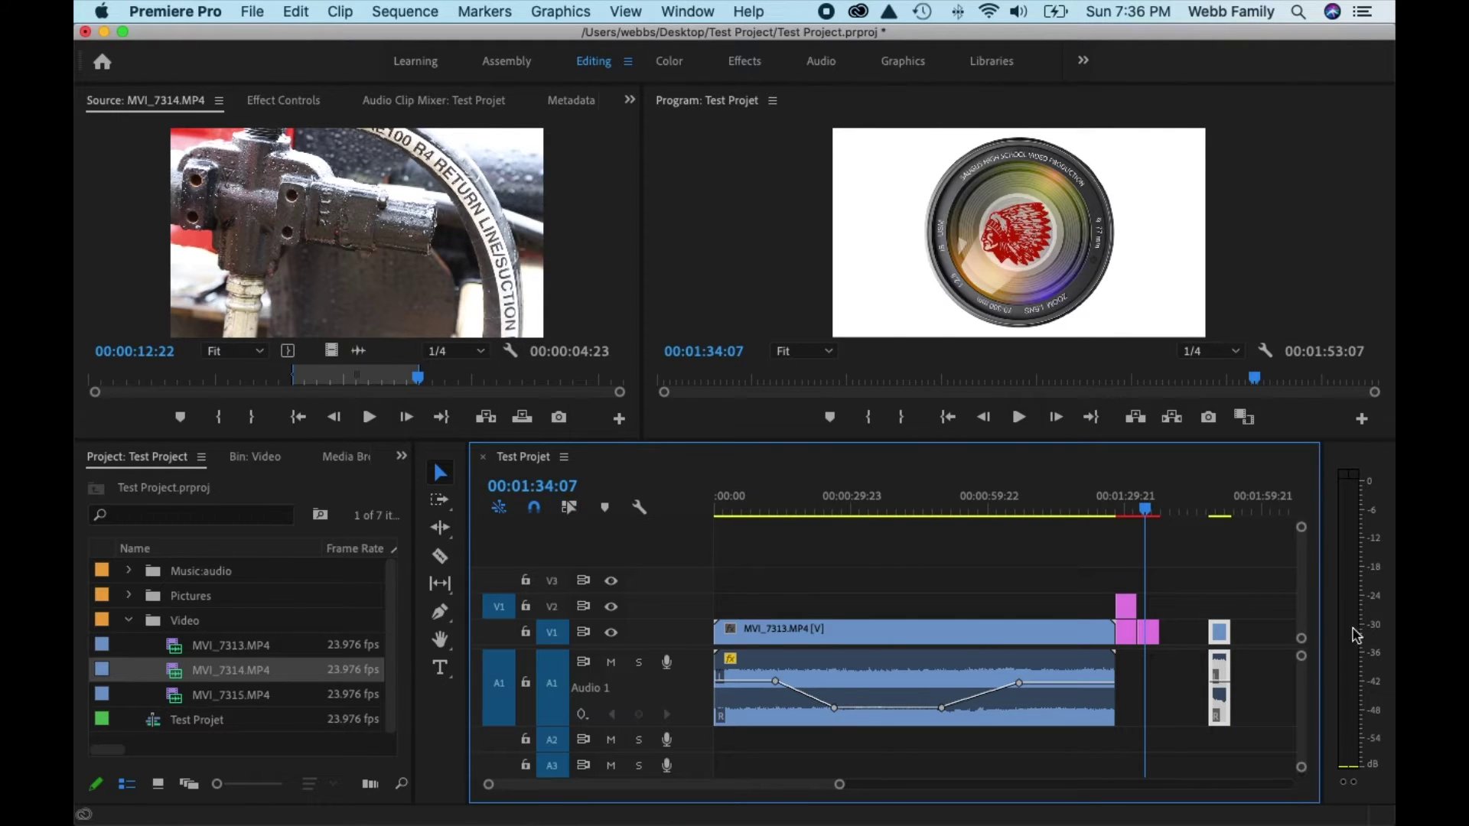
pyautogui.click(1195, 614)
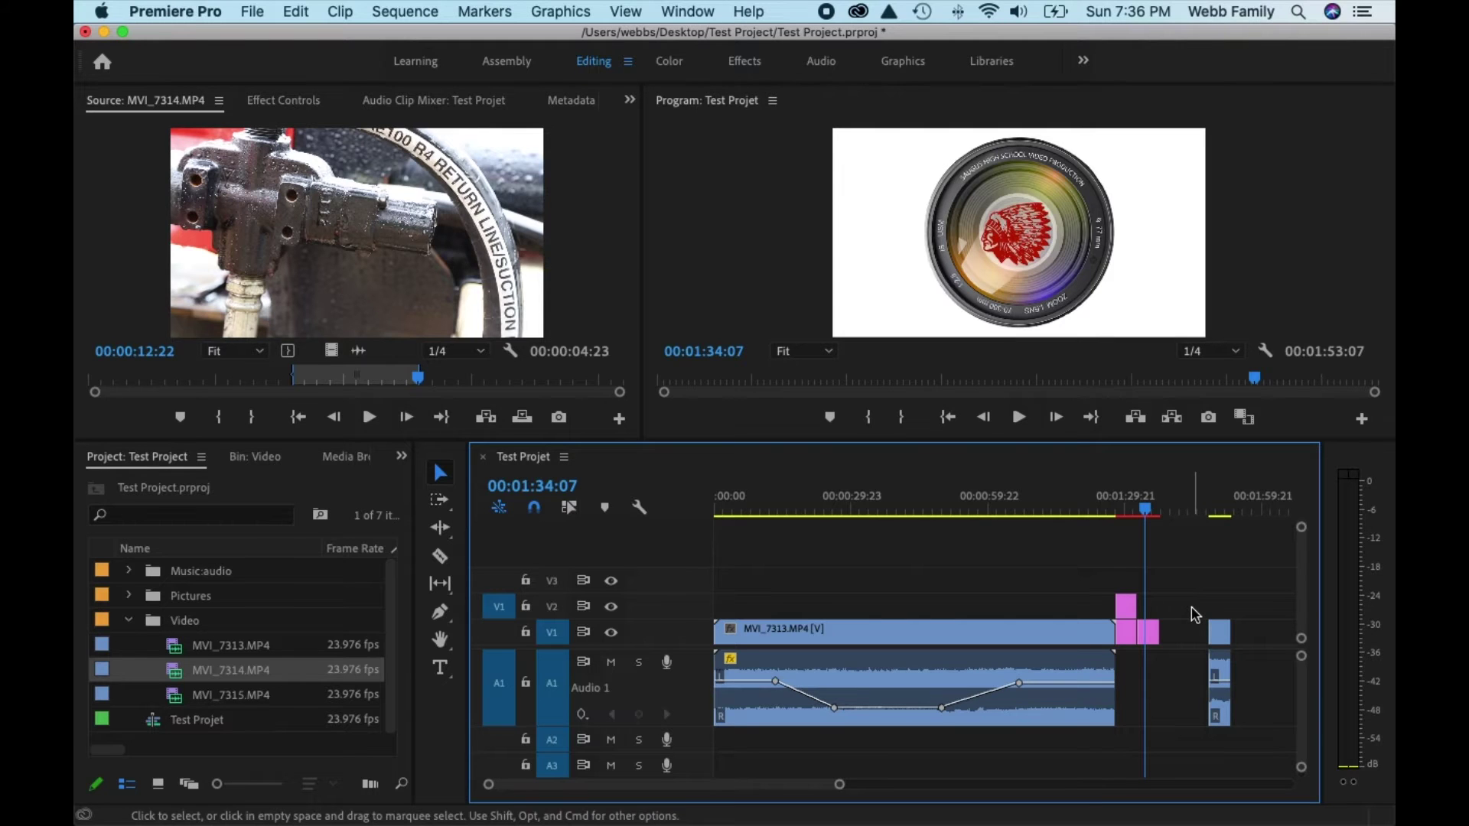
pyautogui.click(1222, 642)
pyautogui.moveTo(1222, 642); pyautogui.dragTo(1256, 641)
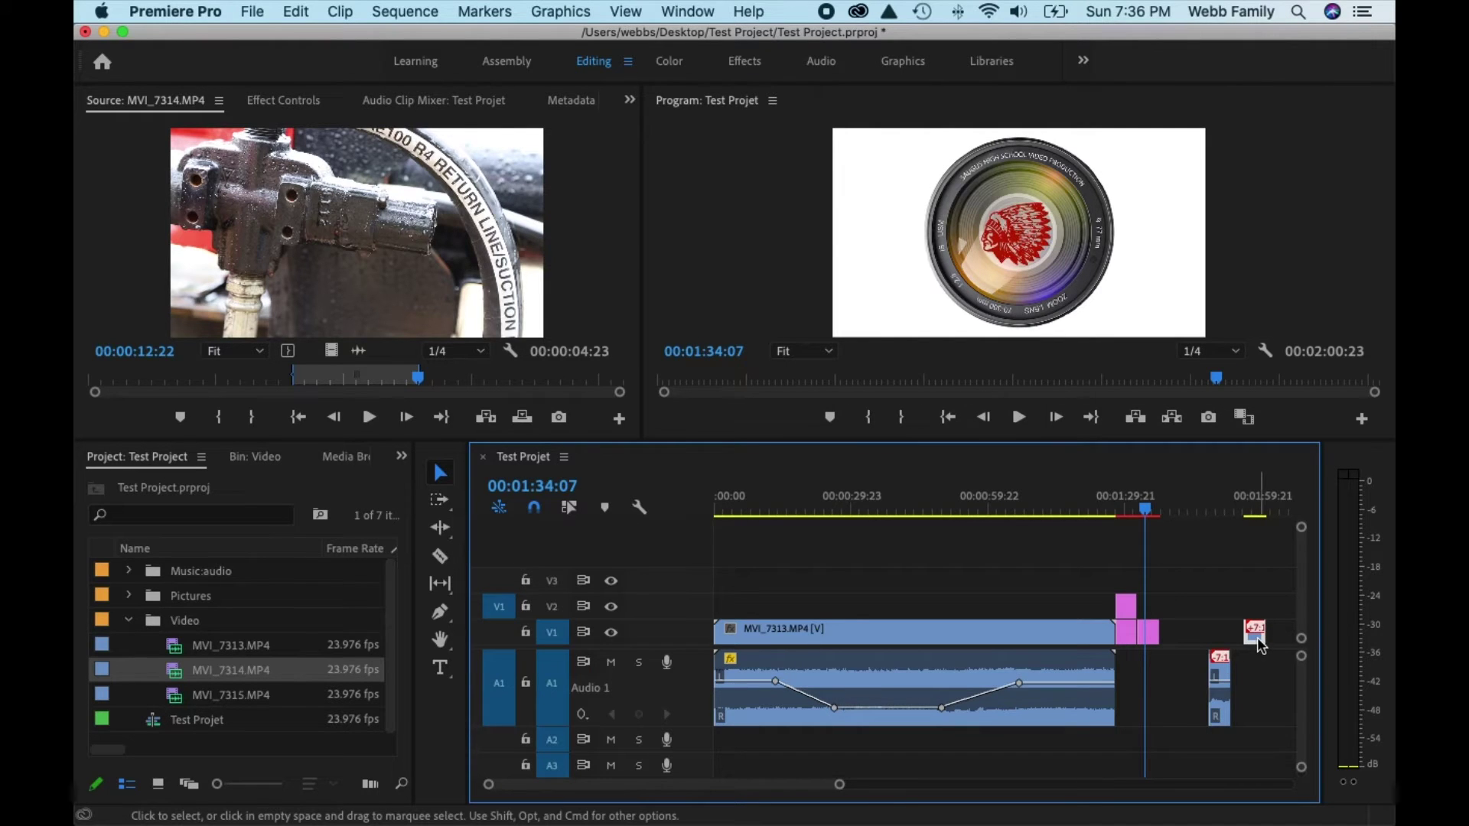
pyautogui.press('super+z')
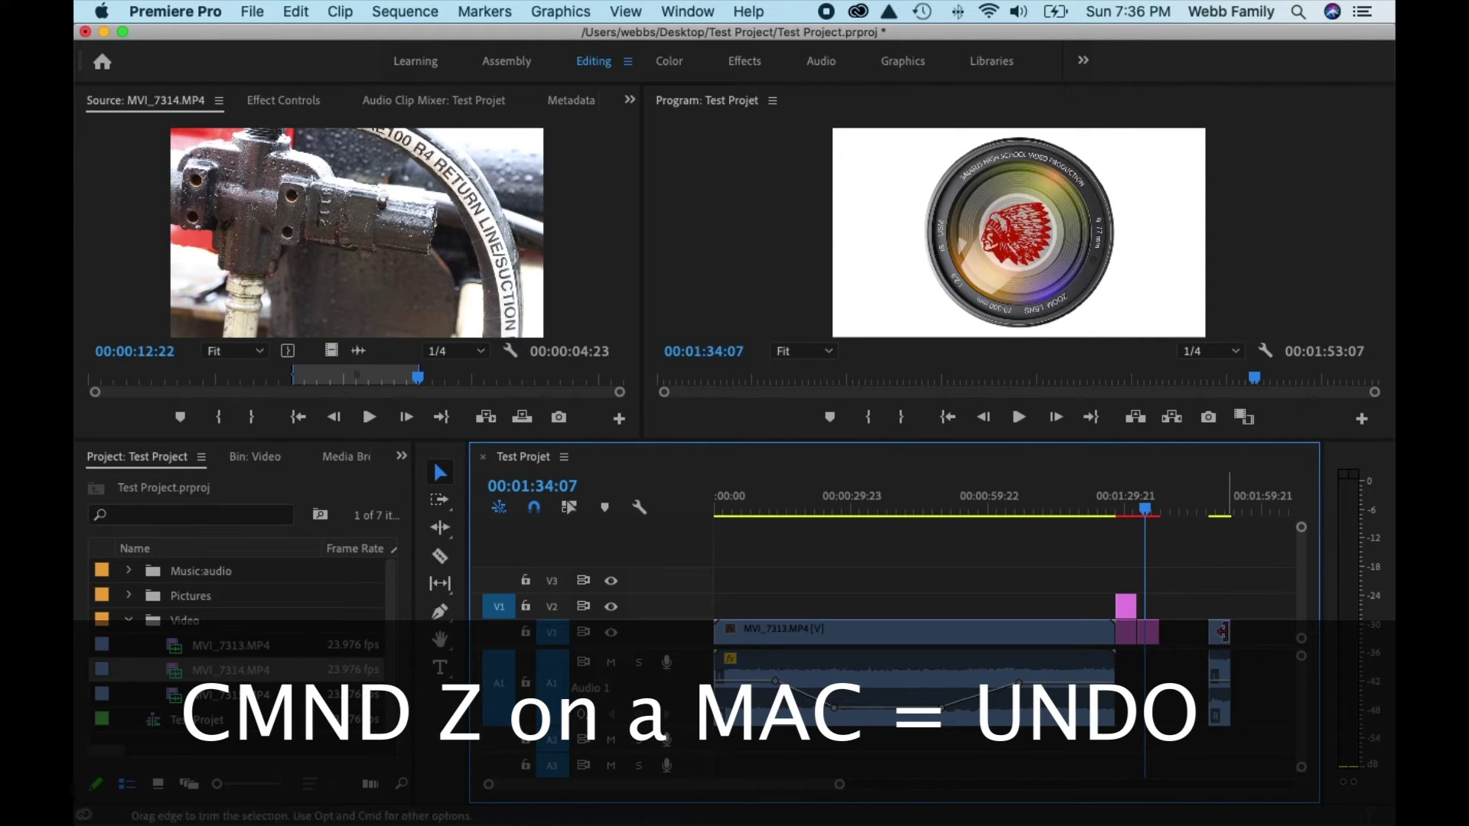
pyautogui.click(568, 511)
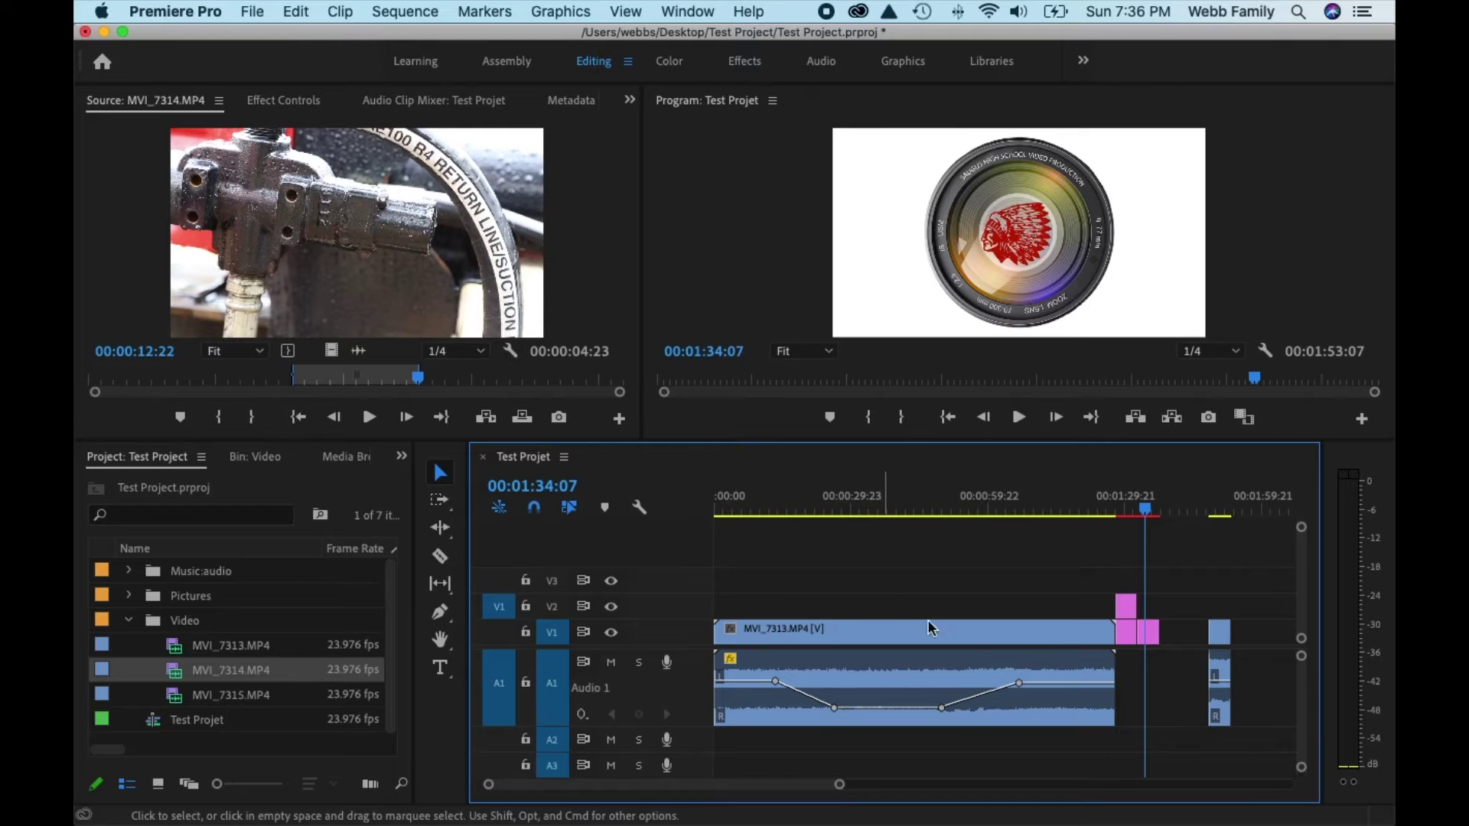
# Shift the short end clip and the marquee-selected clips further right along the sequence.
pyautogui.click(1219, 634)
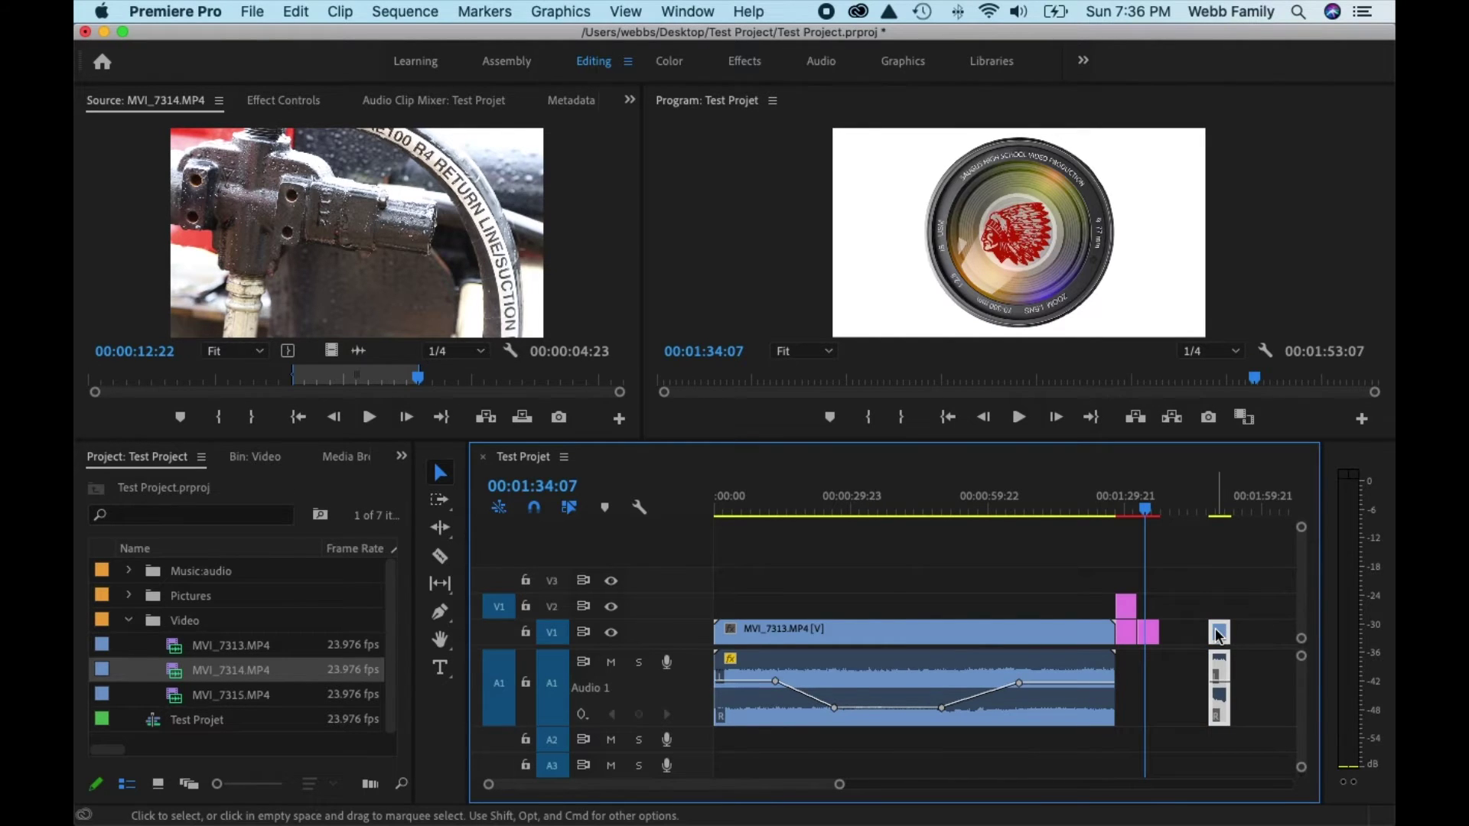
pyautogui.moveTo(1218, 634); pyautogui.dragTo(1271, 634)
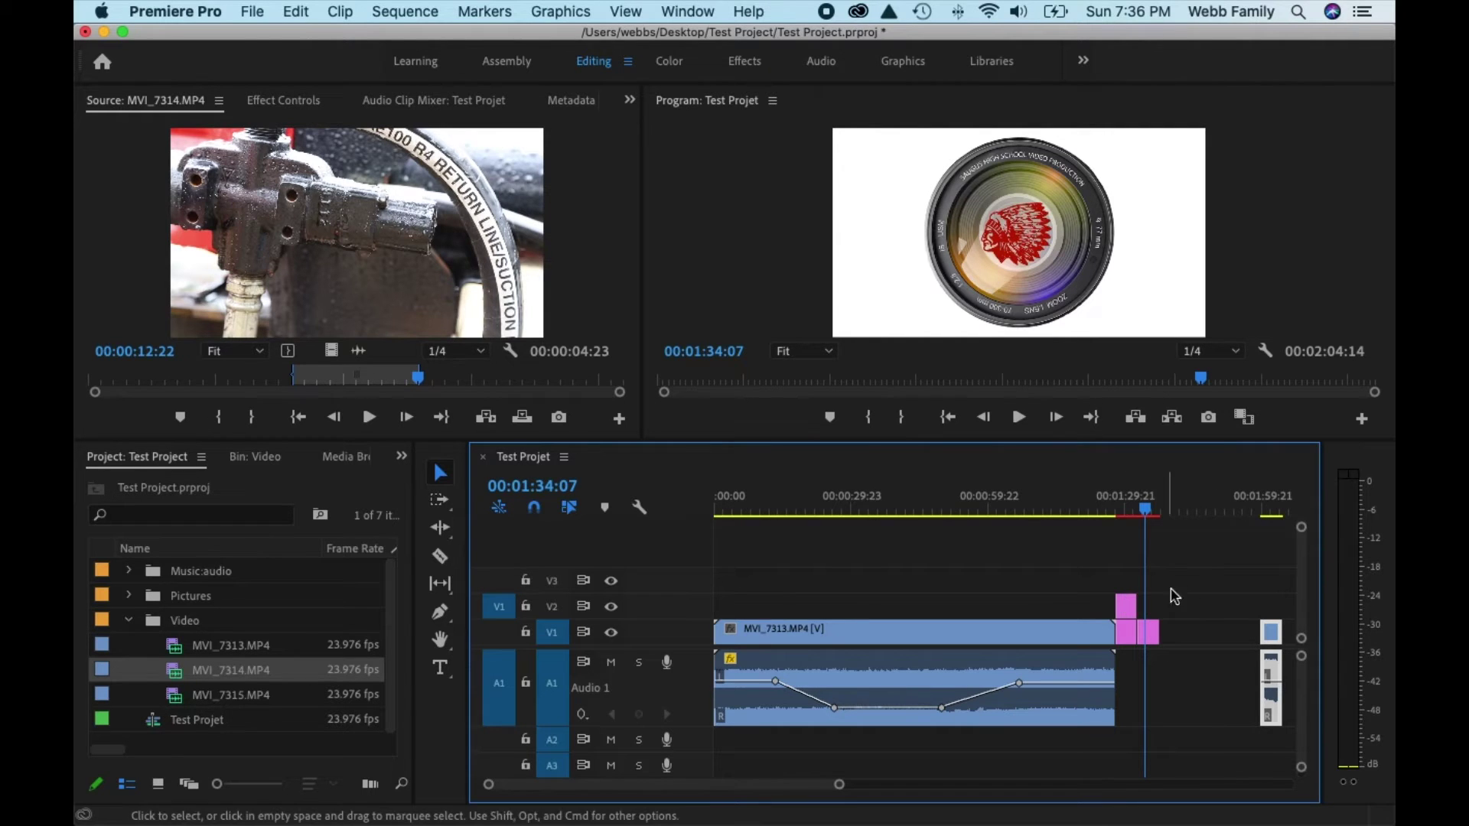
pyautogui.moveTo(1220, 582); pyautogui.dragTo(735, 754)
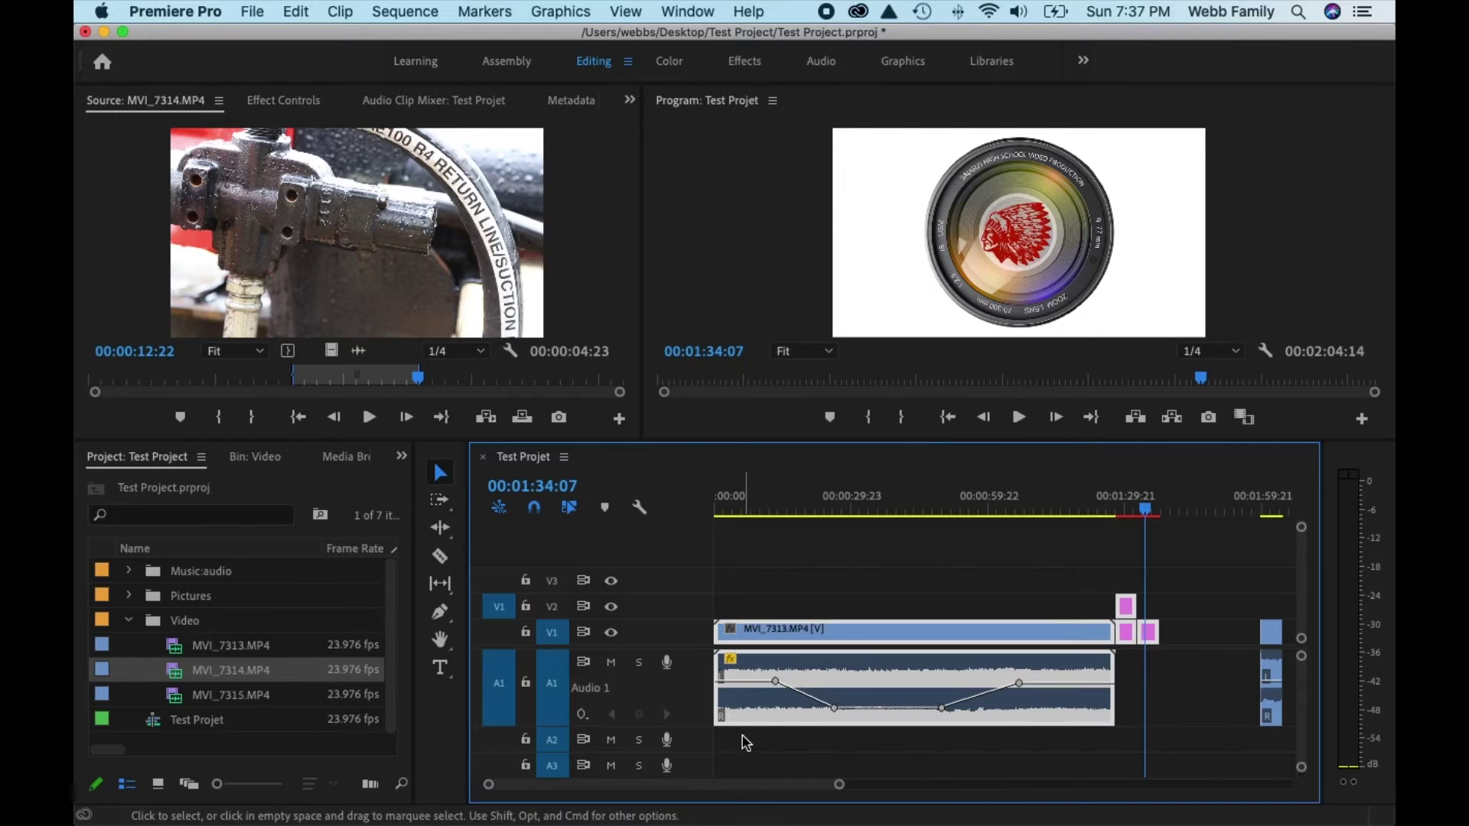
pyautogui.moveTo(748, 629); pyautogui.dragTo(802, 636)
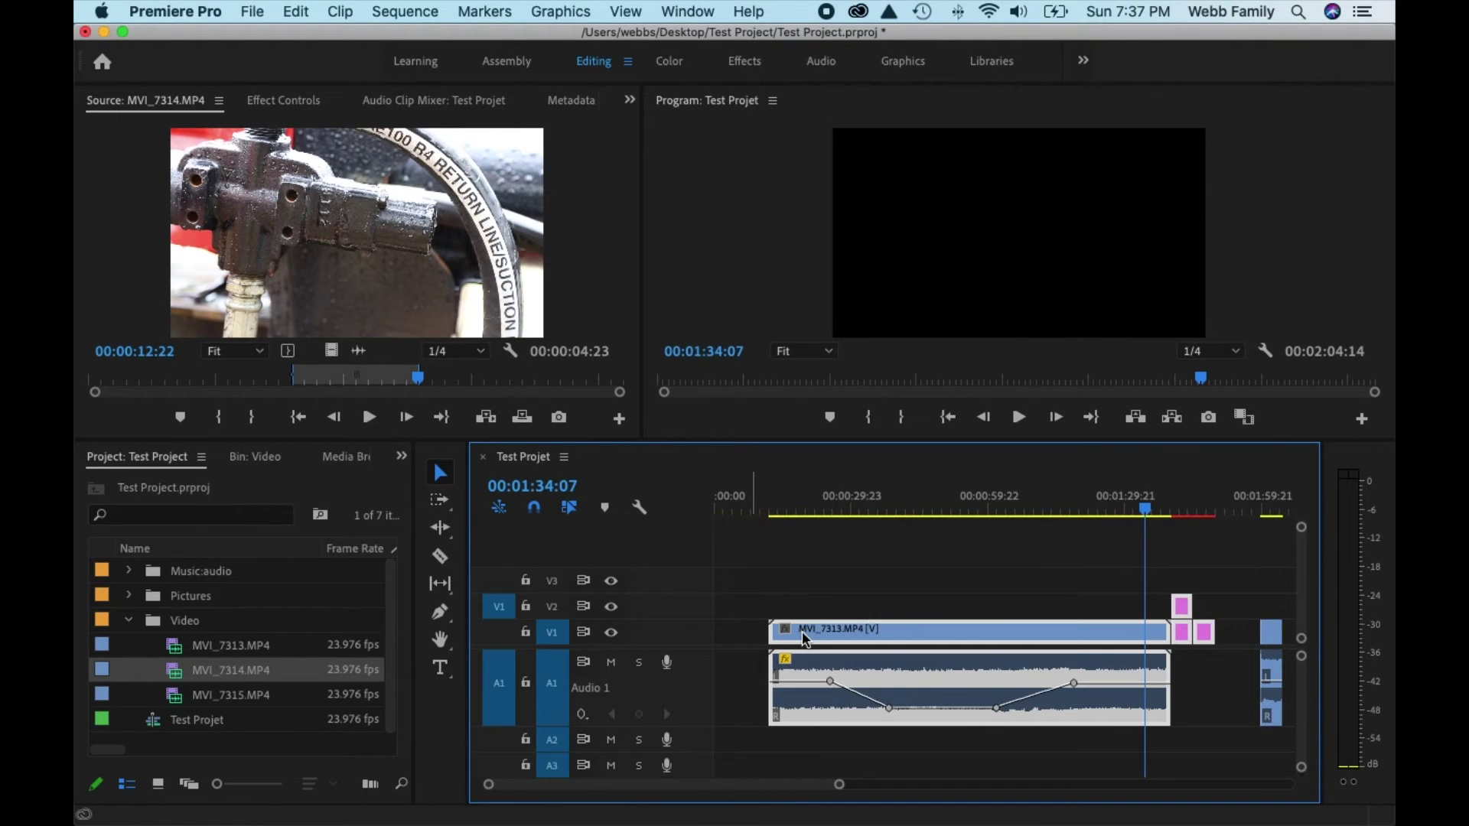
# Move the short MVI_7314 clip to the sequence start, ahead of MVI_7313.MP4.
pyautogui.click(1276, 638)
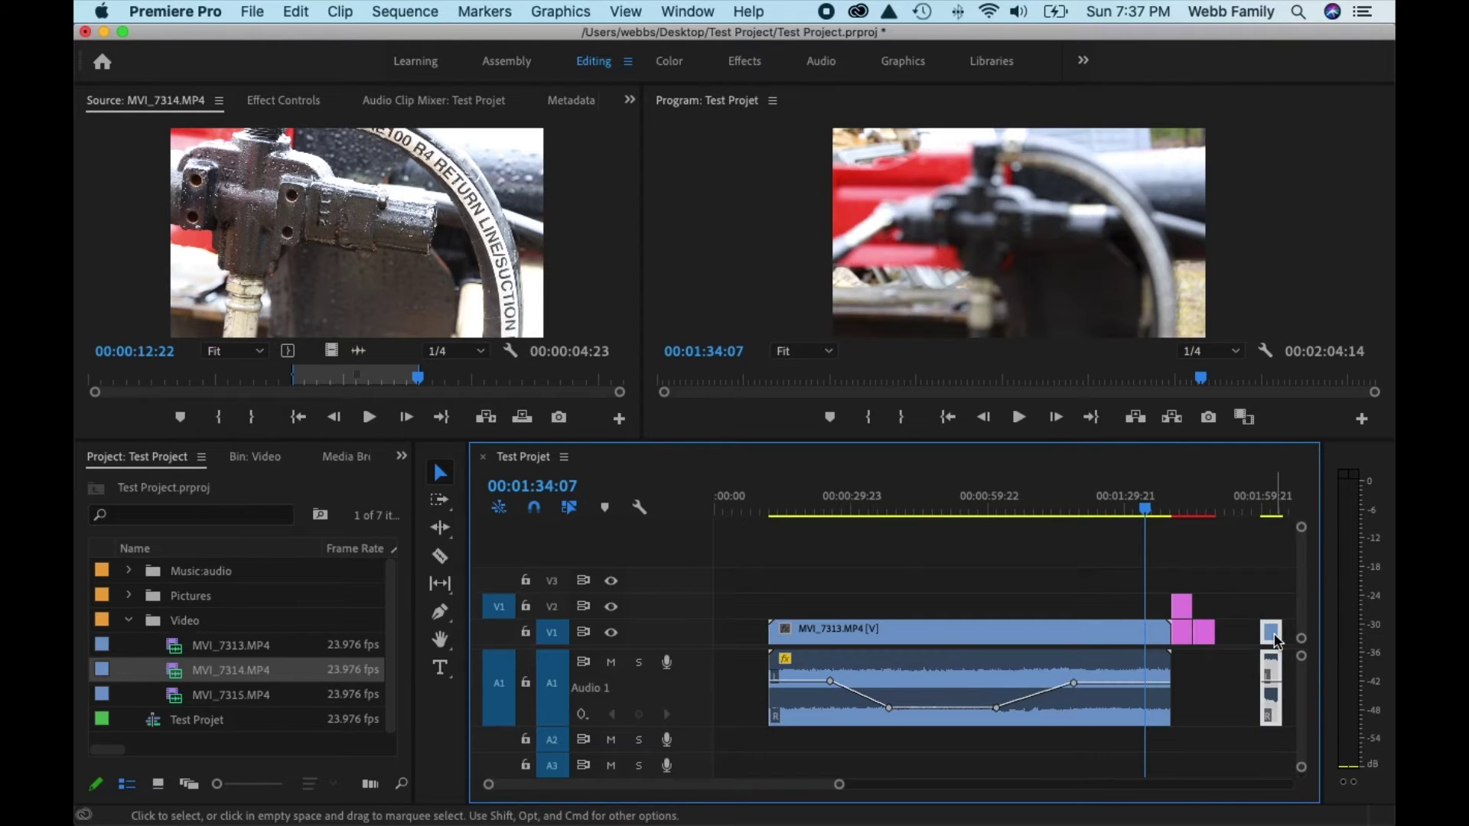
pyautogui.moveTo(1275, 639); pyautogui.dragTo(715, 629)
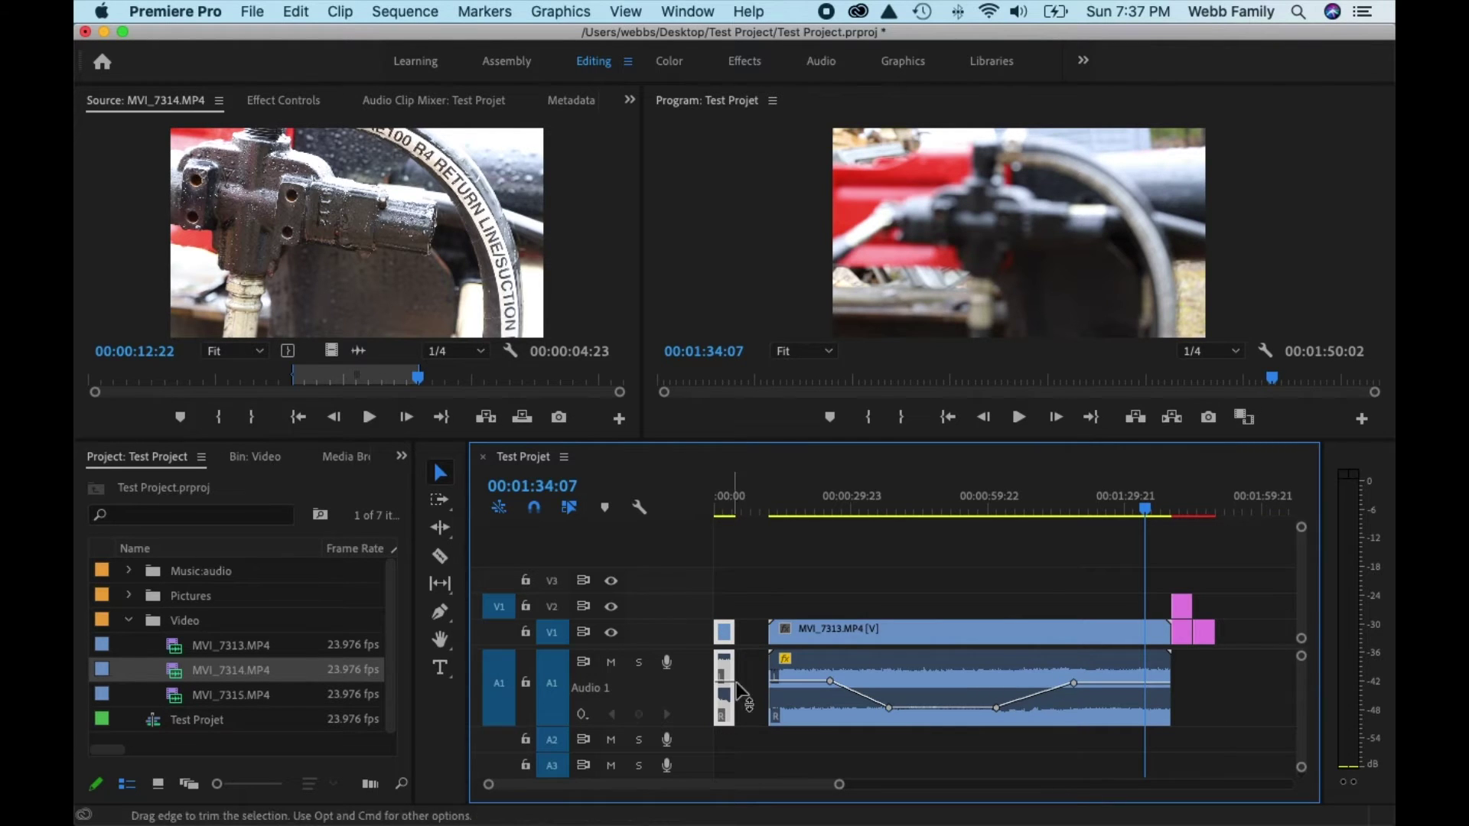
pyautogui.moveTo(769, 584); pyautogui.dragTo(1208, 749)
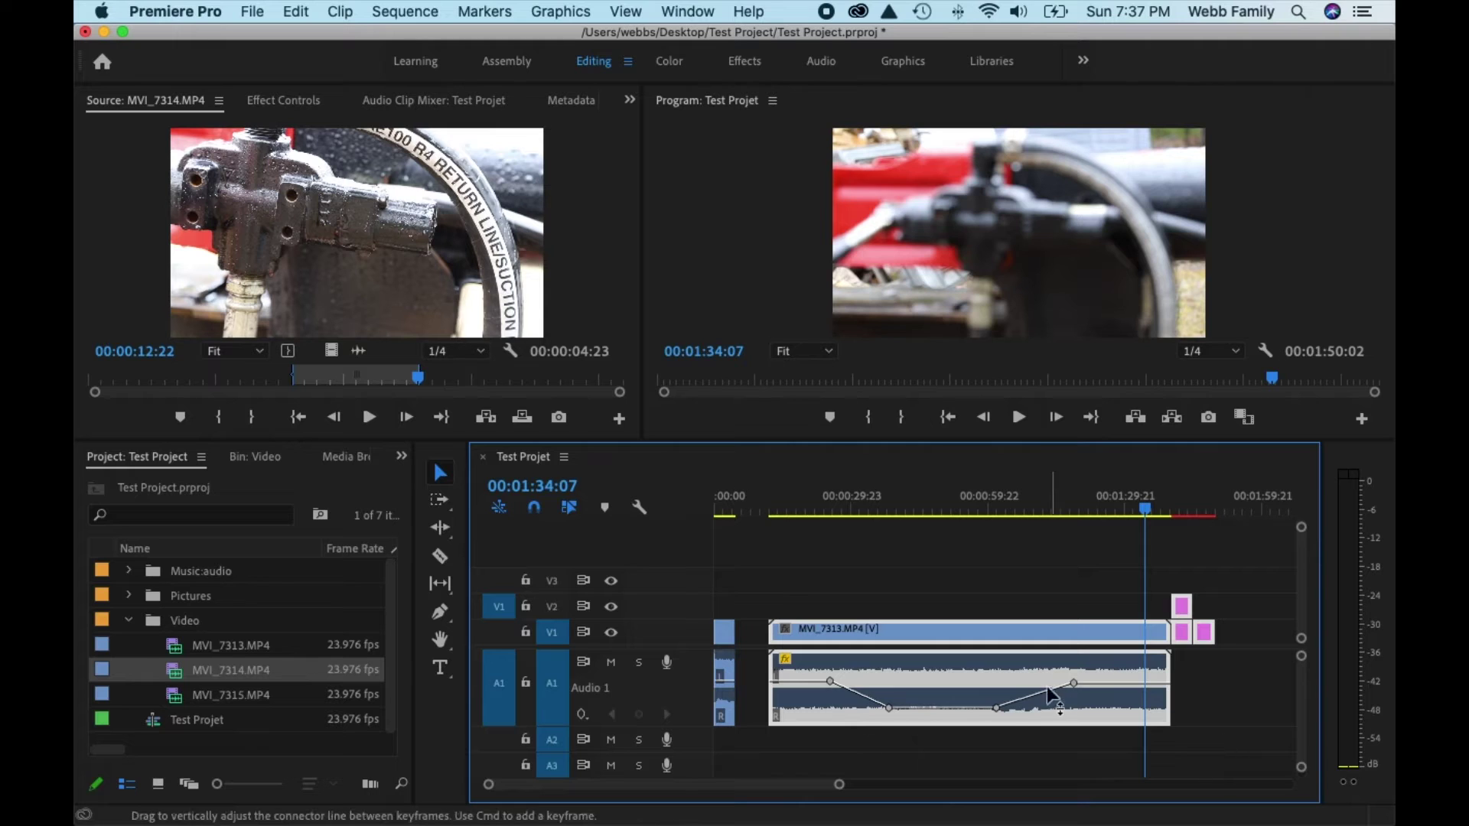
pyautogui.click(802, 601)
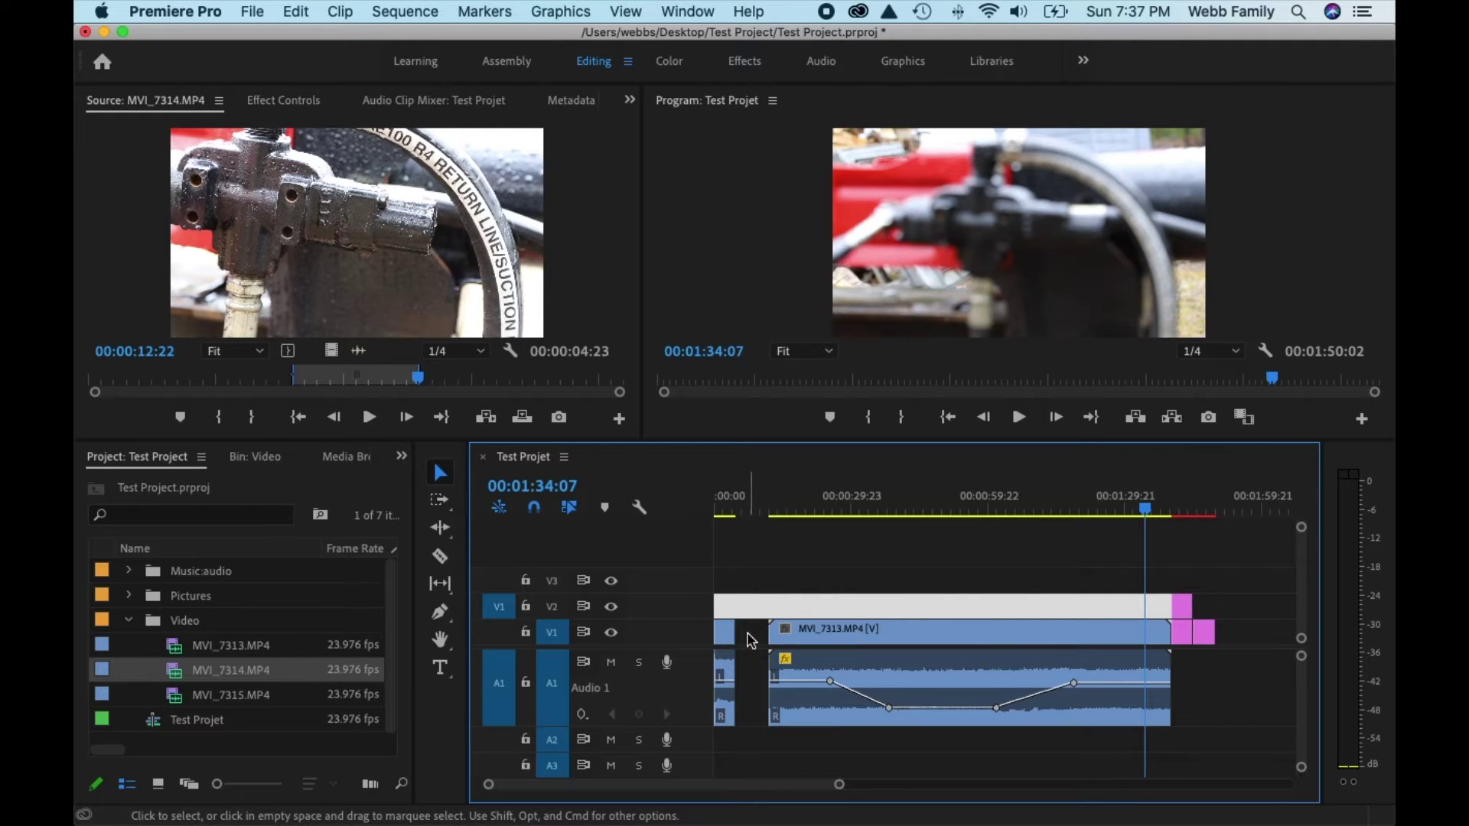
# Ripple Delete the empty V1 gap before the title so the edit ends at 00:01:42:20.
pyautogui.click(751, 632)
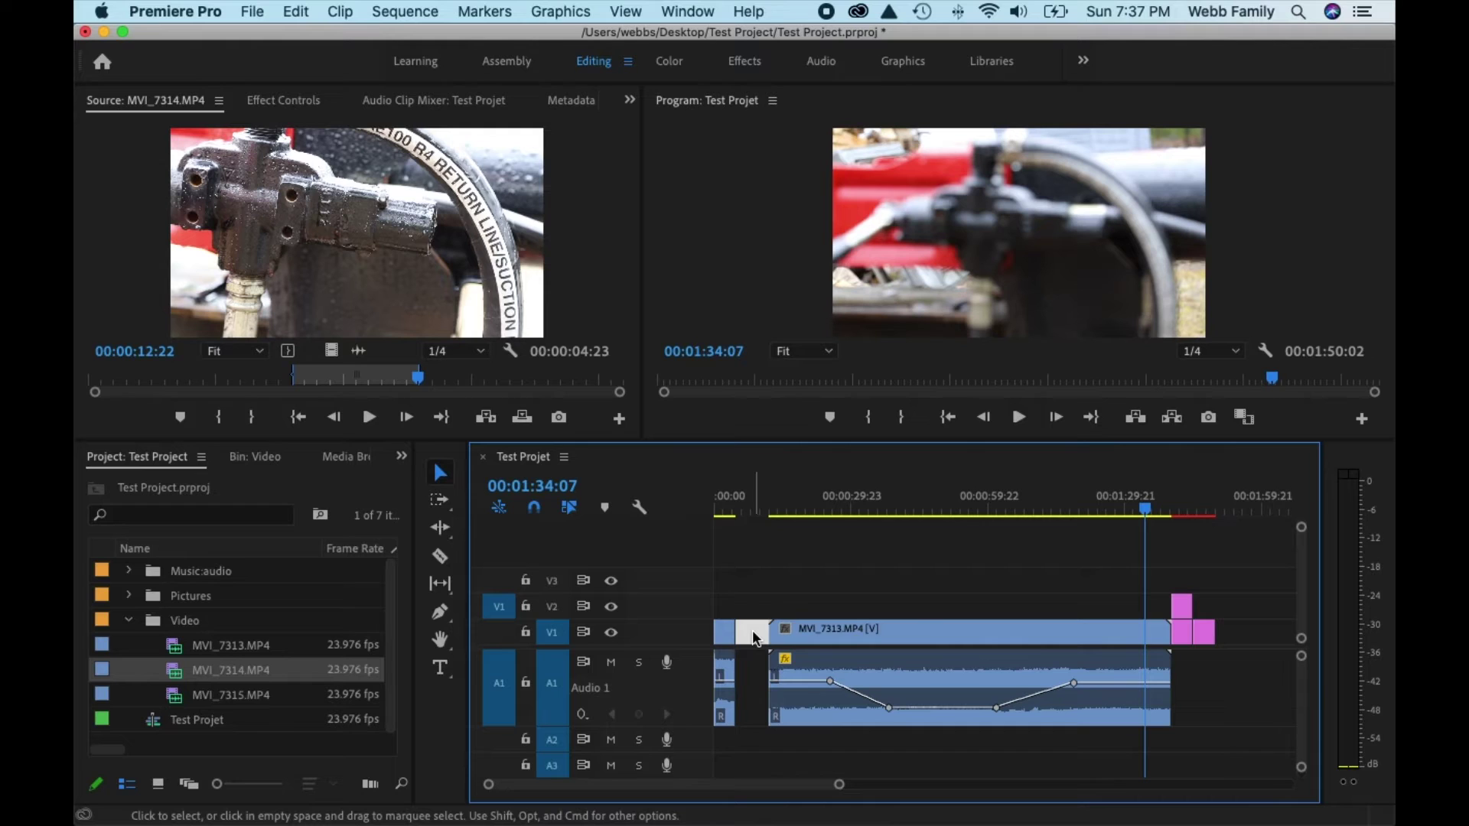
pyautogui.rightClick(752, 632)
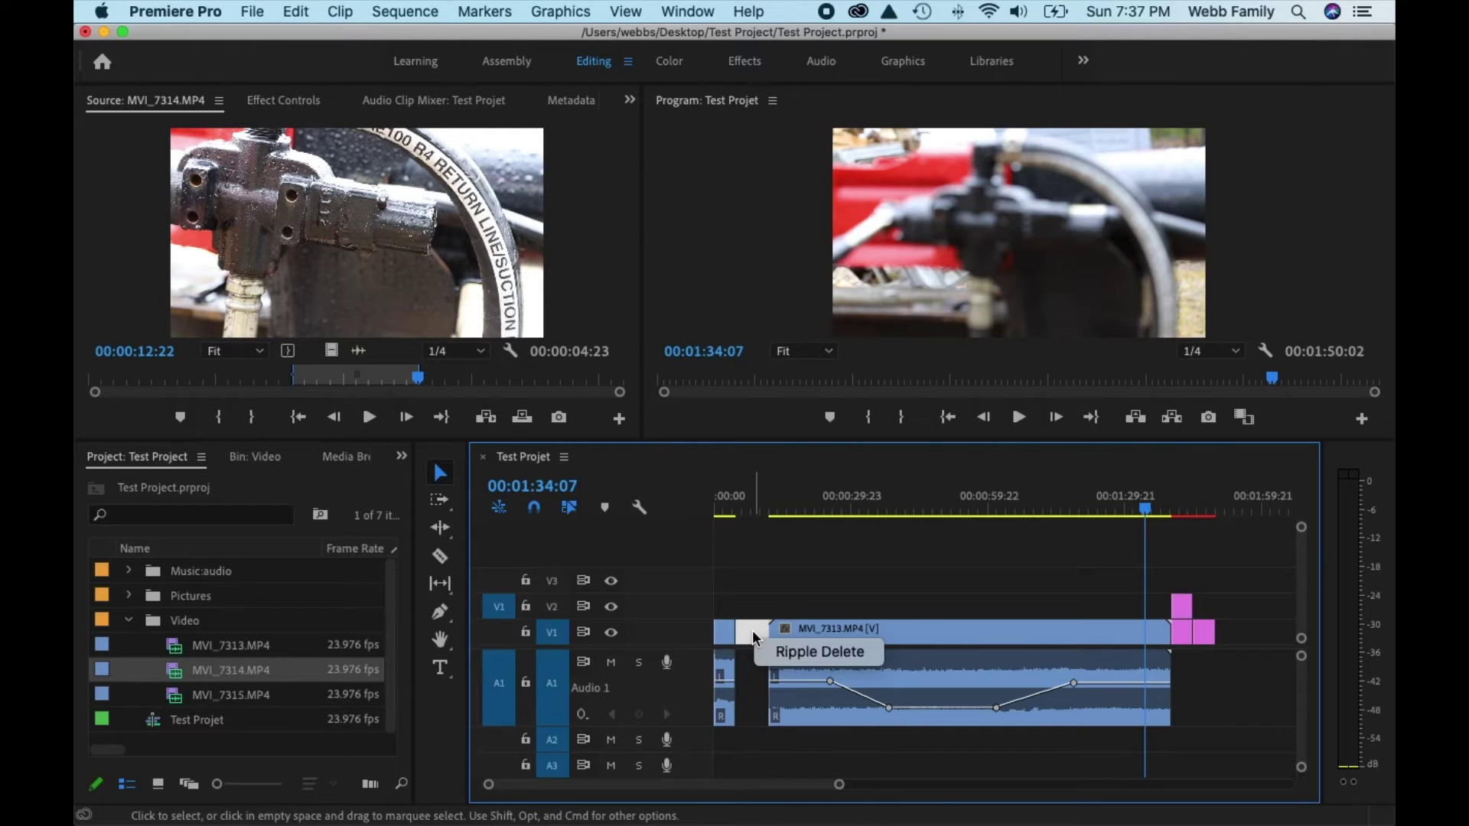
pyautogui.click(807, 652)
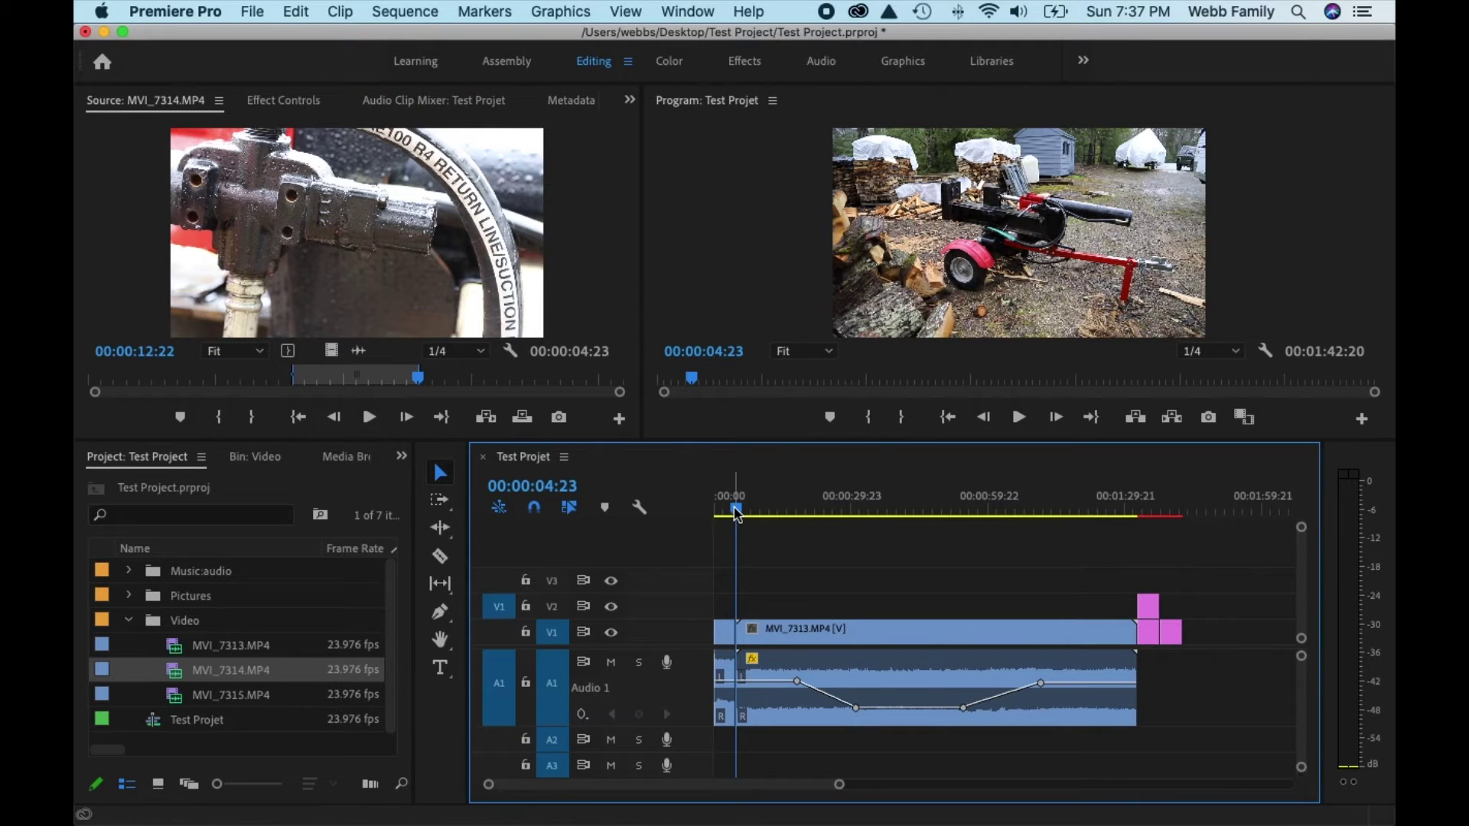
# Return the playhead to 00:00:00:00 and load the sequence's MVI_7313.MP4 into the Source Monitor.
pyautogui.moveTo(737, 511); pyautogui.dragTo(710, 508)
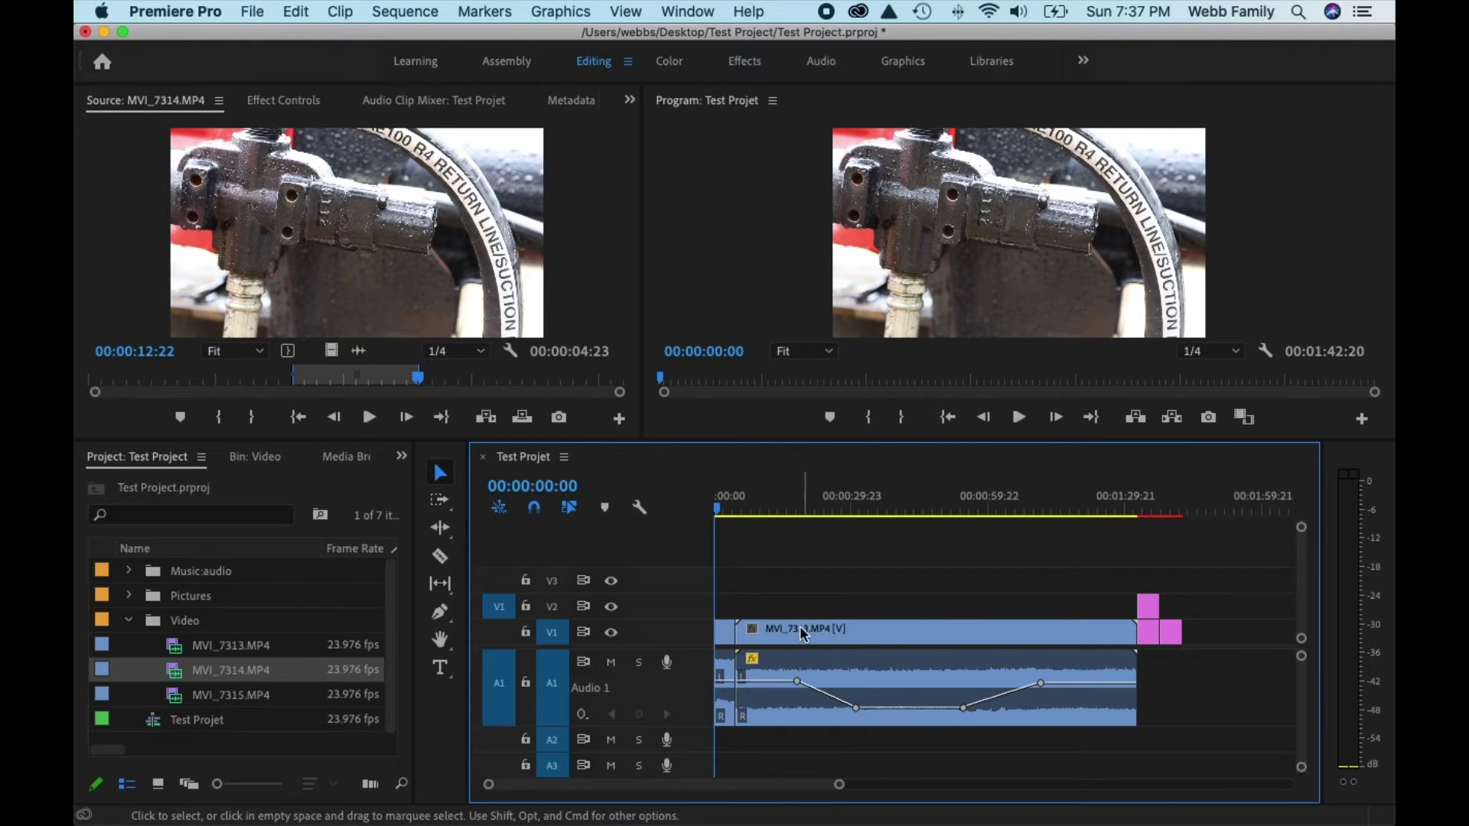
pyautogui.doubleClick(926, 629)
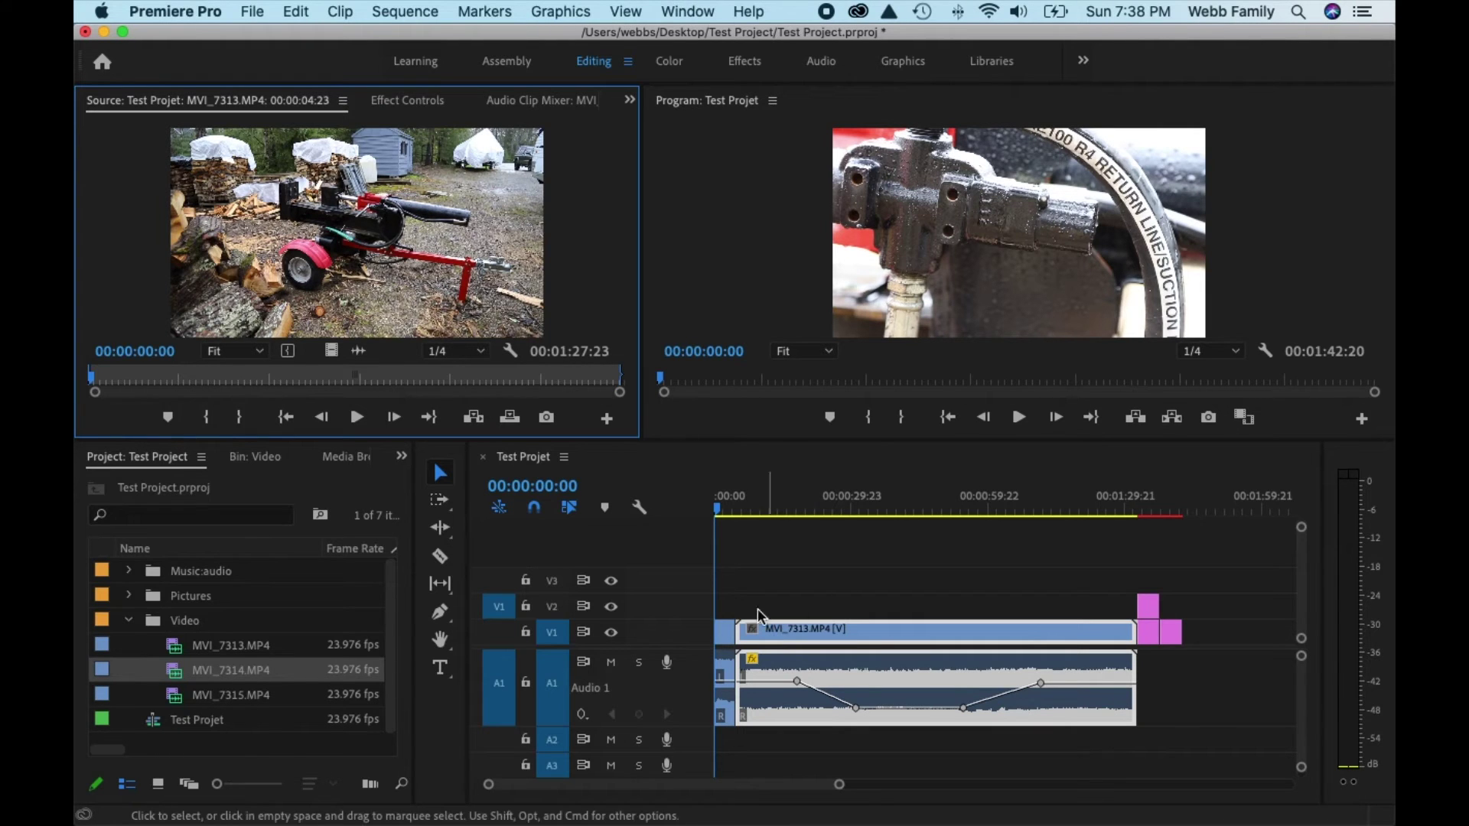
pyautogui.doubleClick(725, 630)
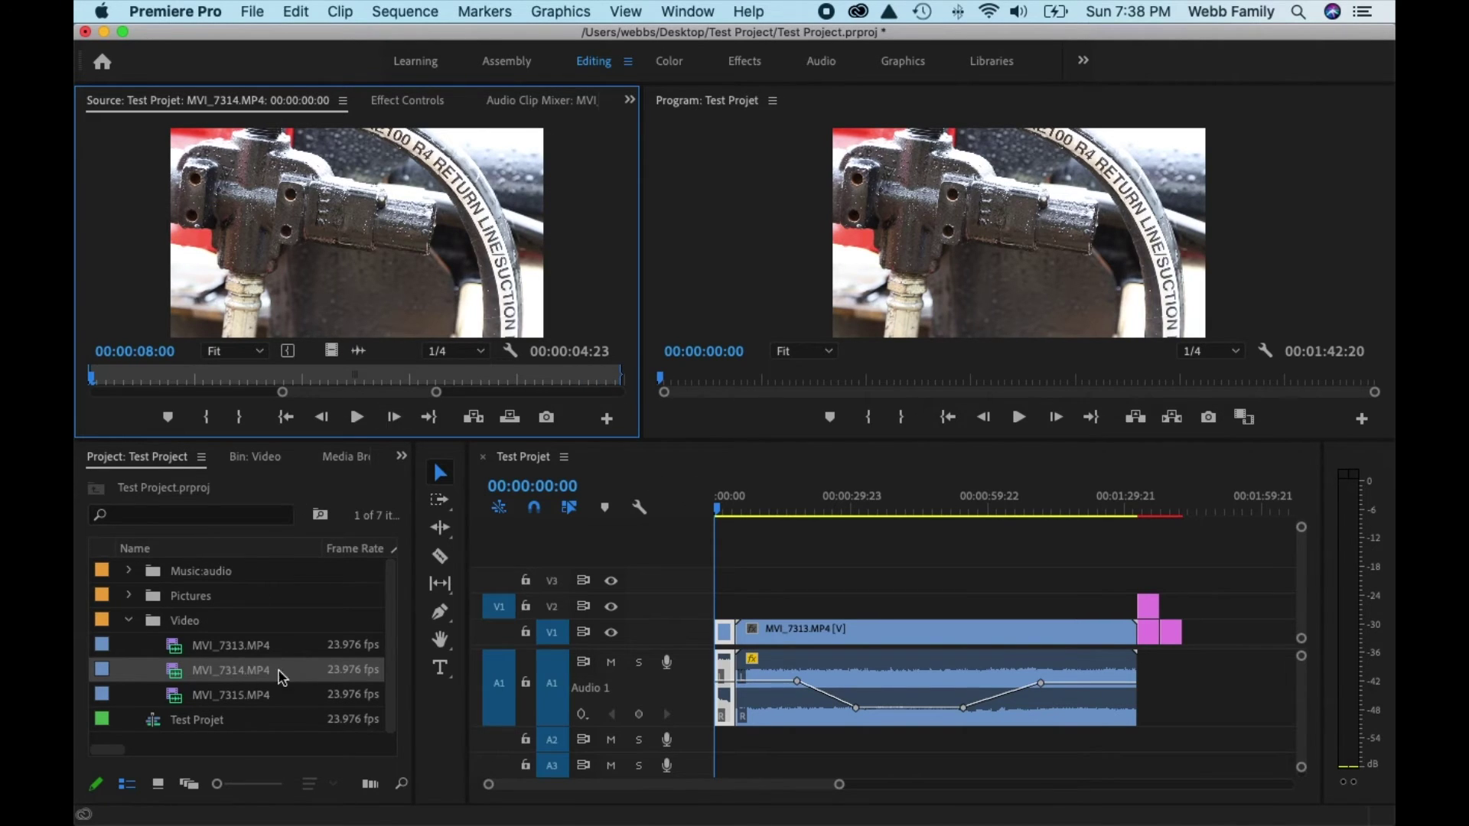
pyautogui.doubleClick(176, 678)
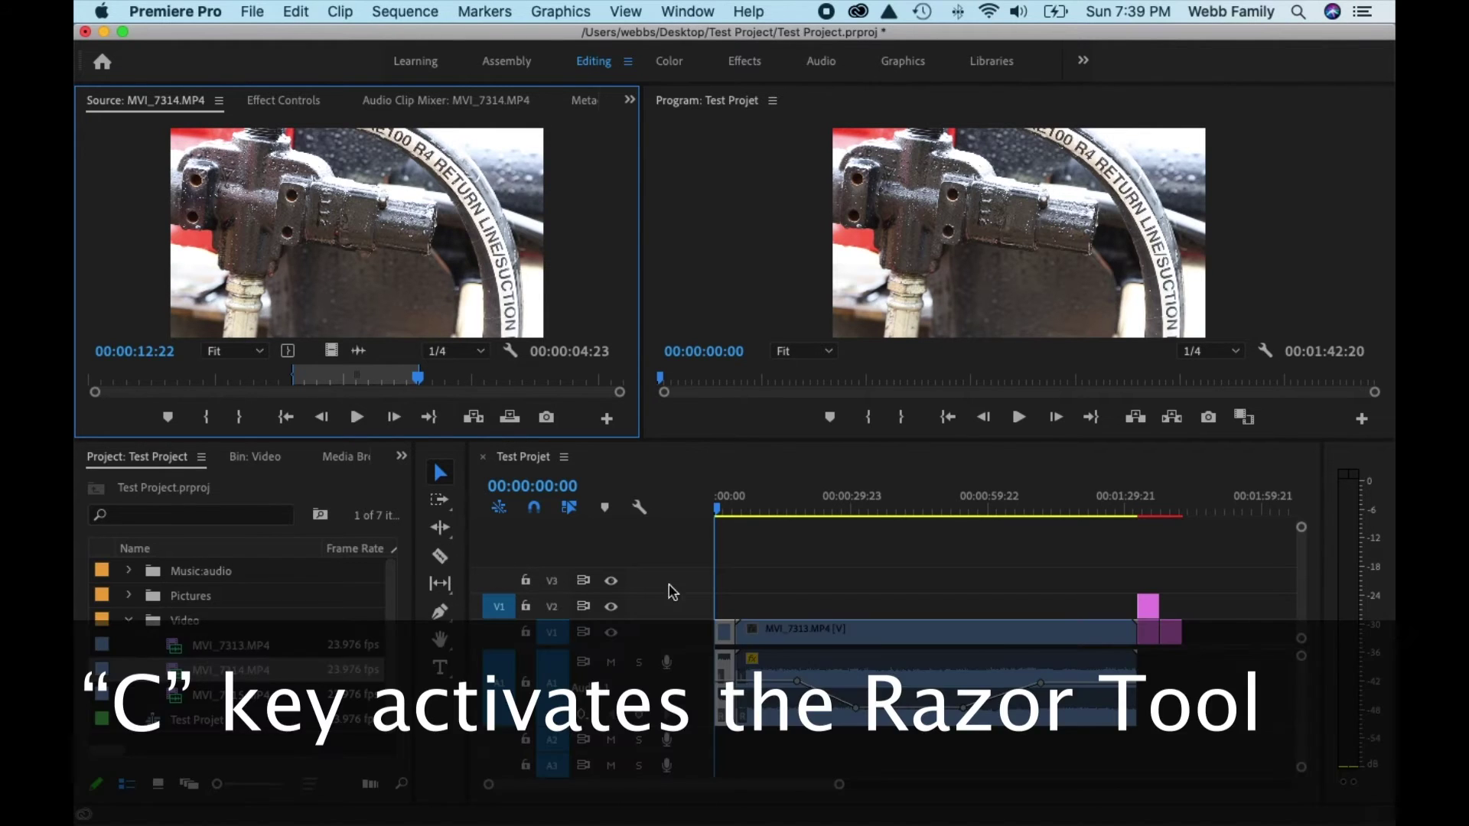
pyautogui.click(443, 561)
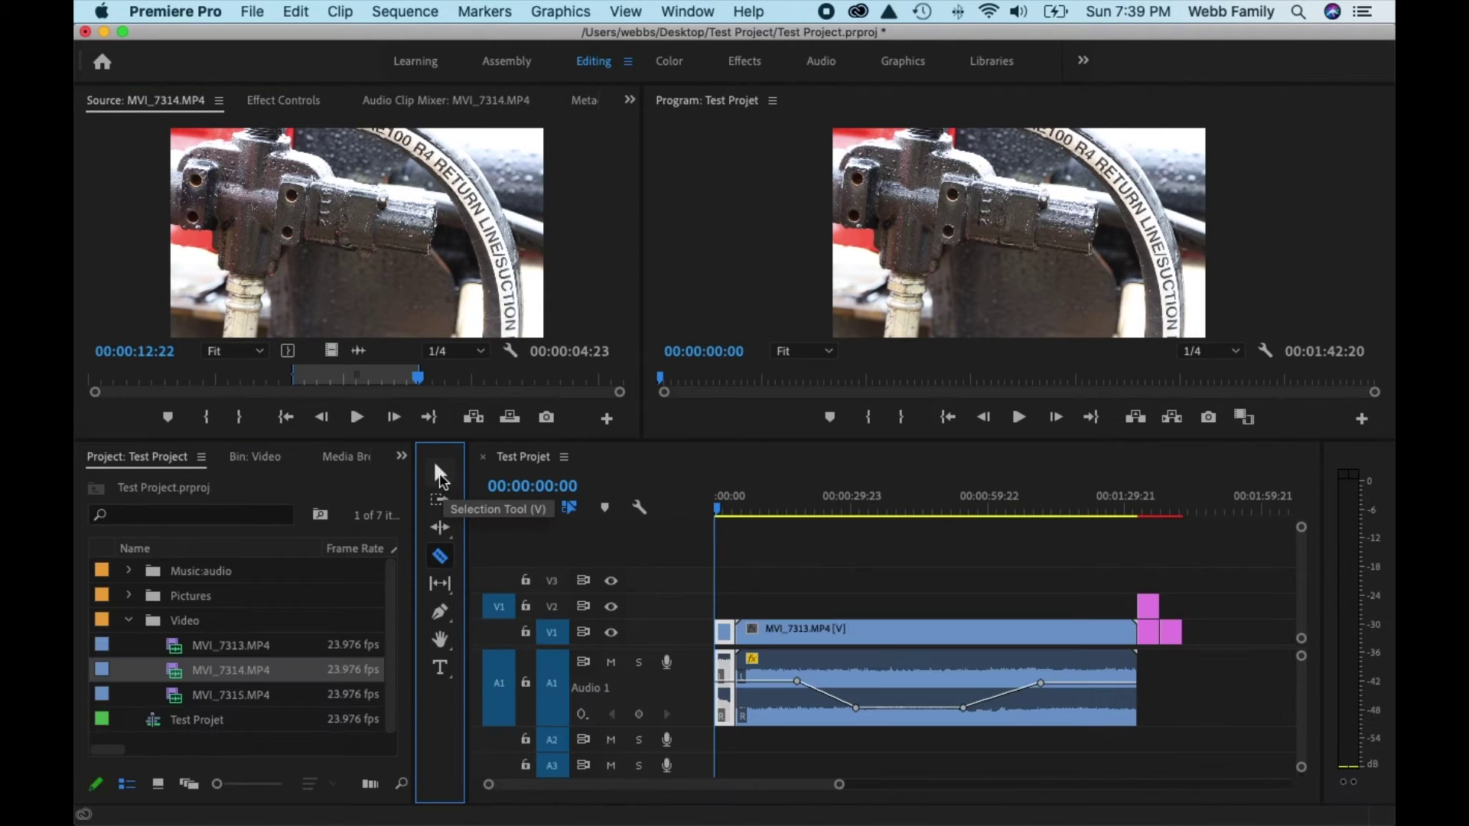
pyautogui.click(442, 474)
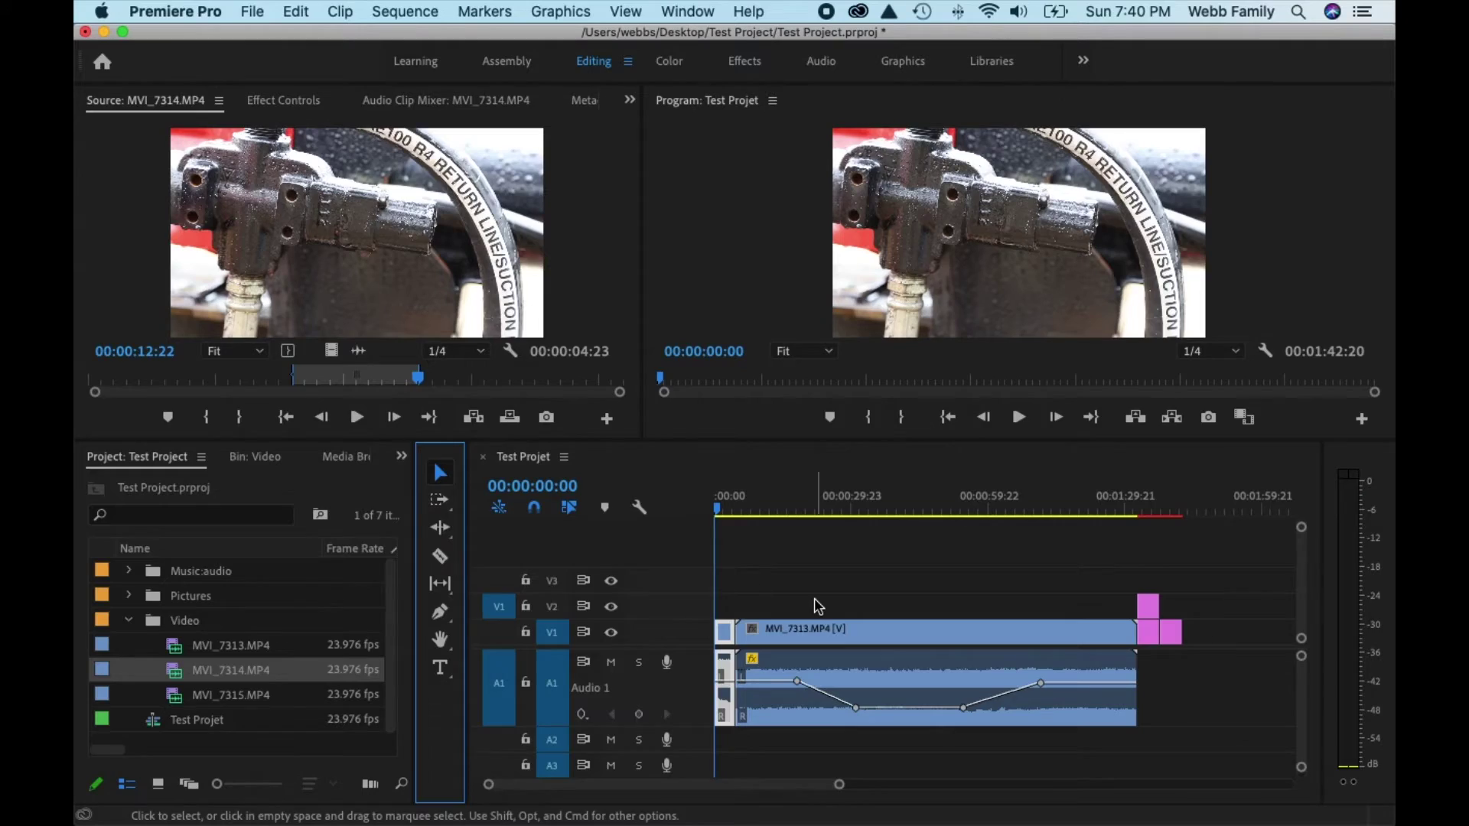
# Switch to the Razor Tool with the C shortcut.
pyautogui.press('c')
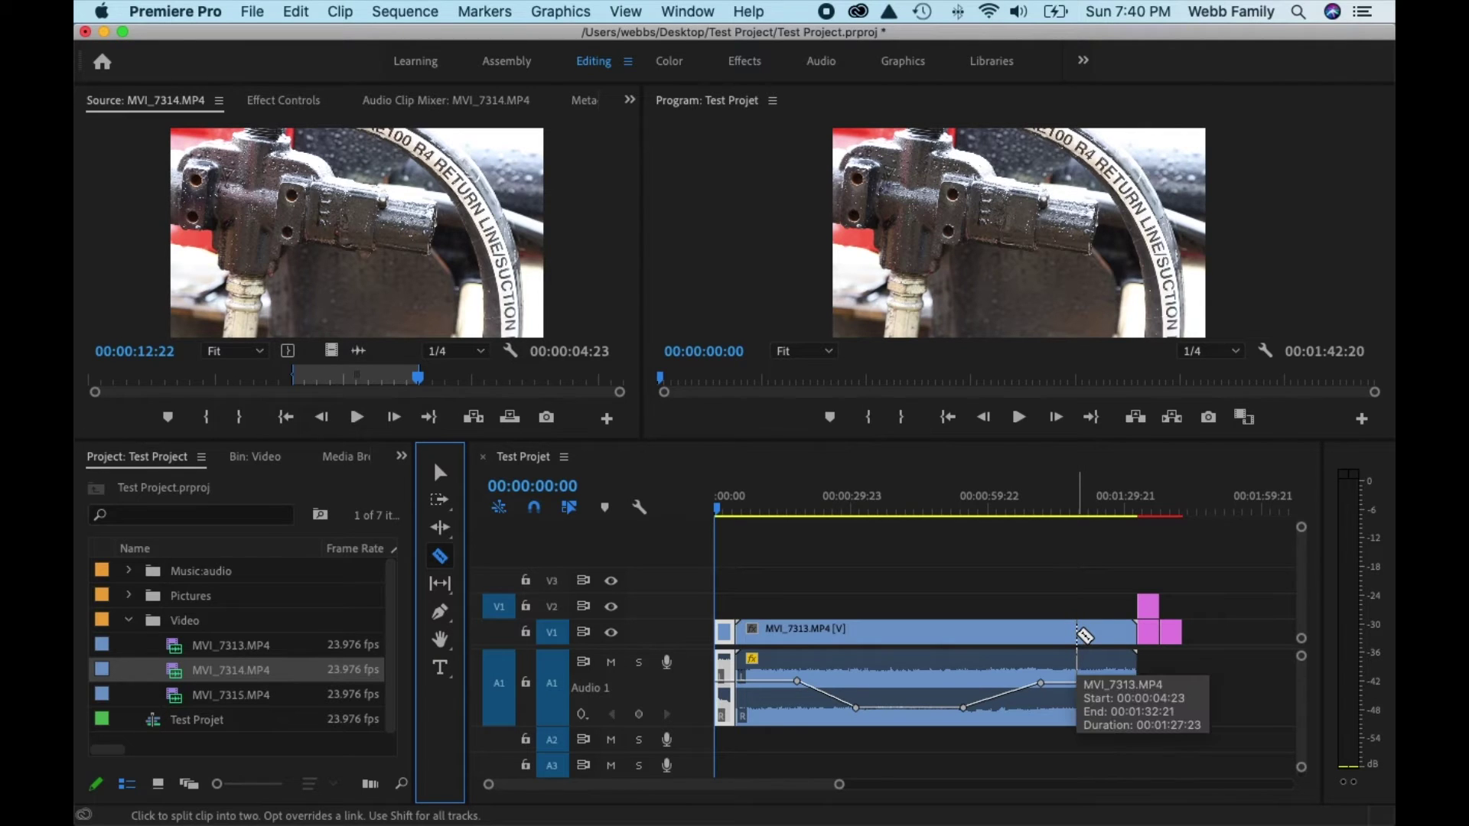
# Razor-cut MVI_7313.MP4 near its end, then go back to the Selection Tool.
pyautogui.click(1079, 634)
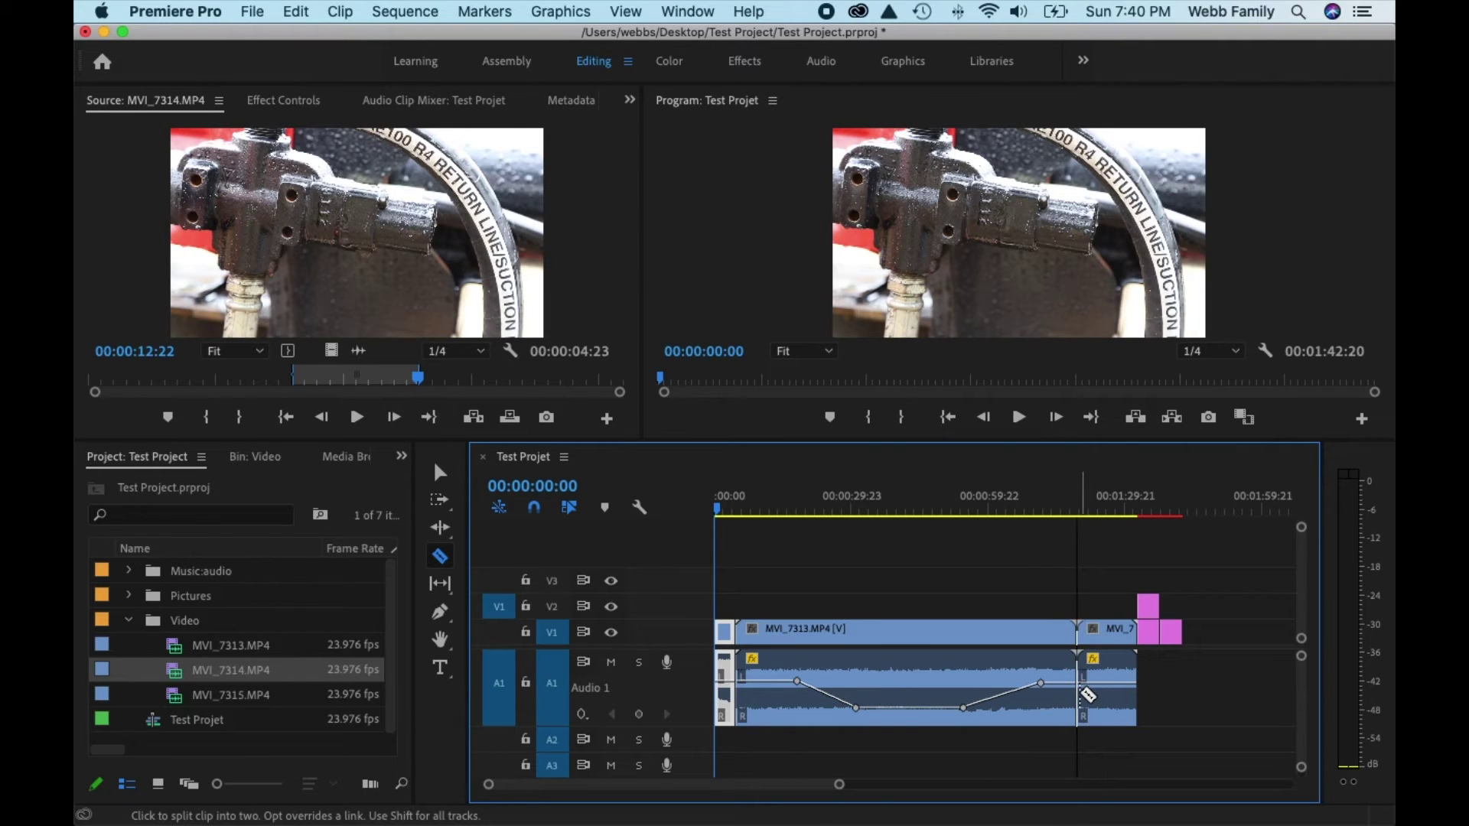
pyautogui.click(572, 510)
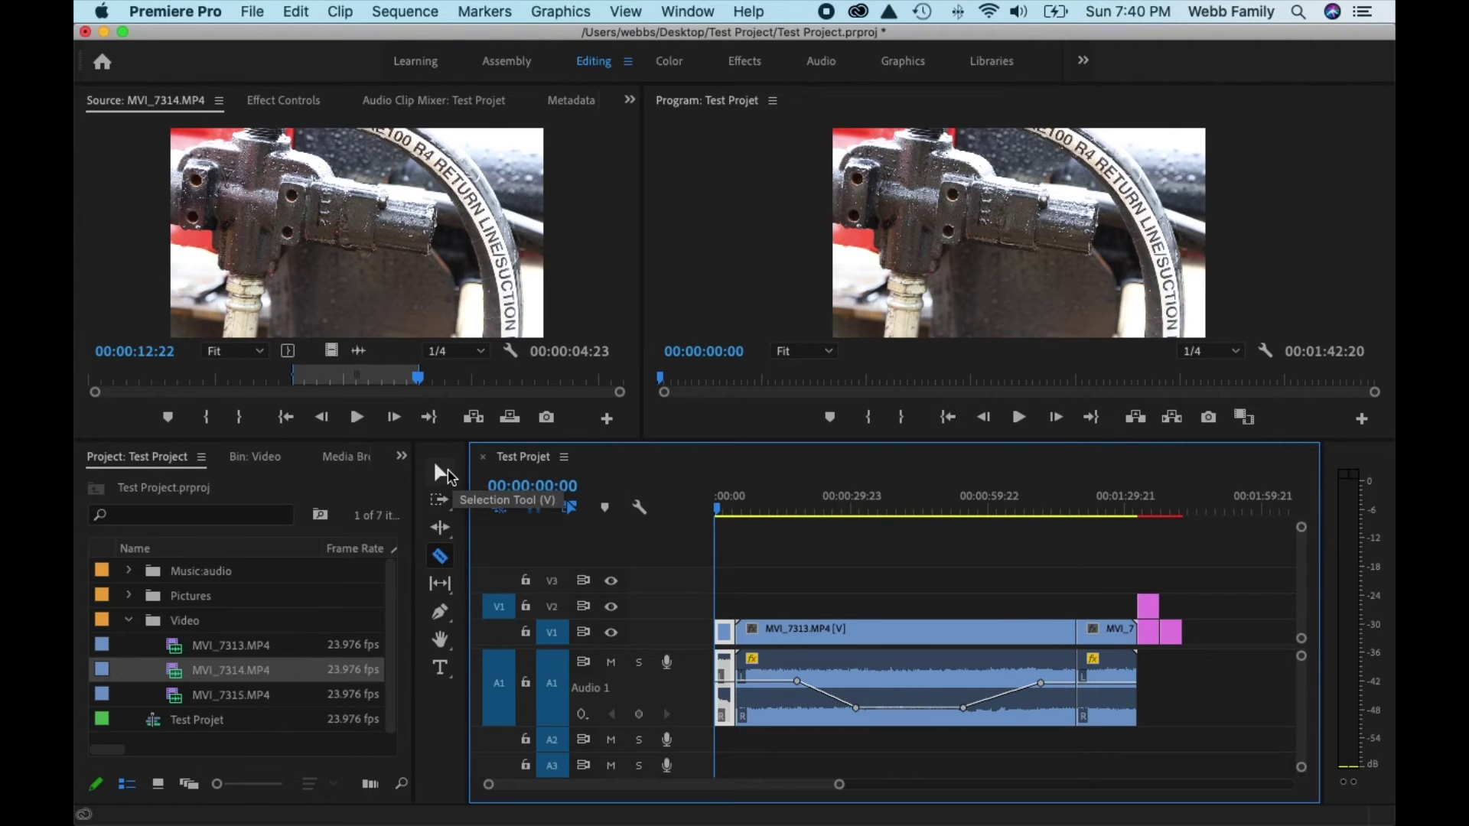
pyautogui.click(453, 472)
# Delete the short trailing MVI_7313 piece and ripple-delete its gap, ending the edit at 00:01:29:07.
pyautogui.click(1113, 630)
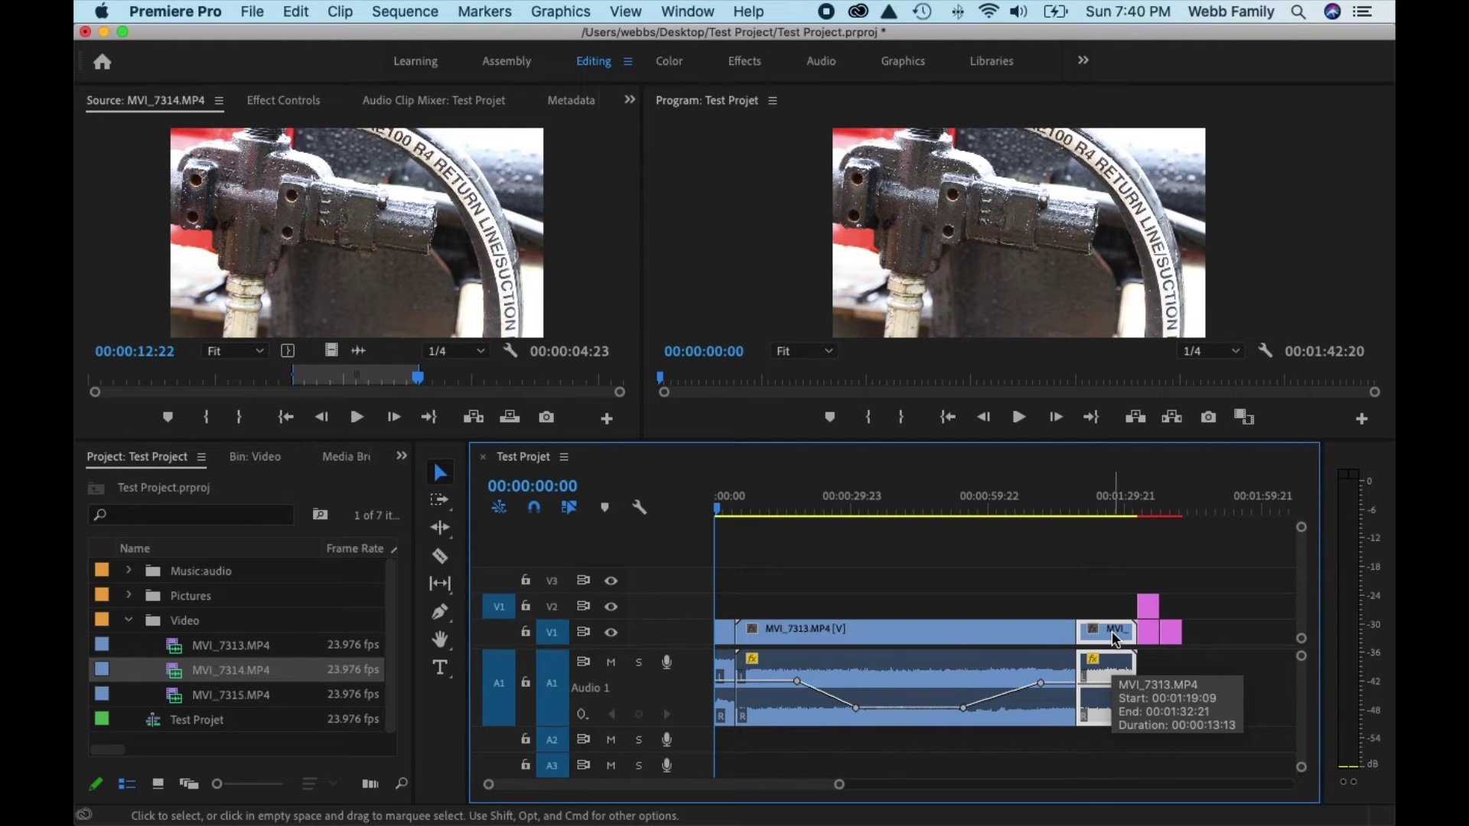
pyautogui.press('Delete')
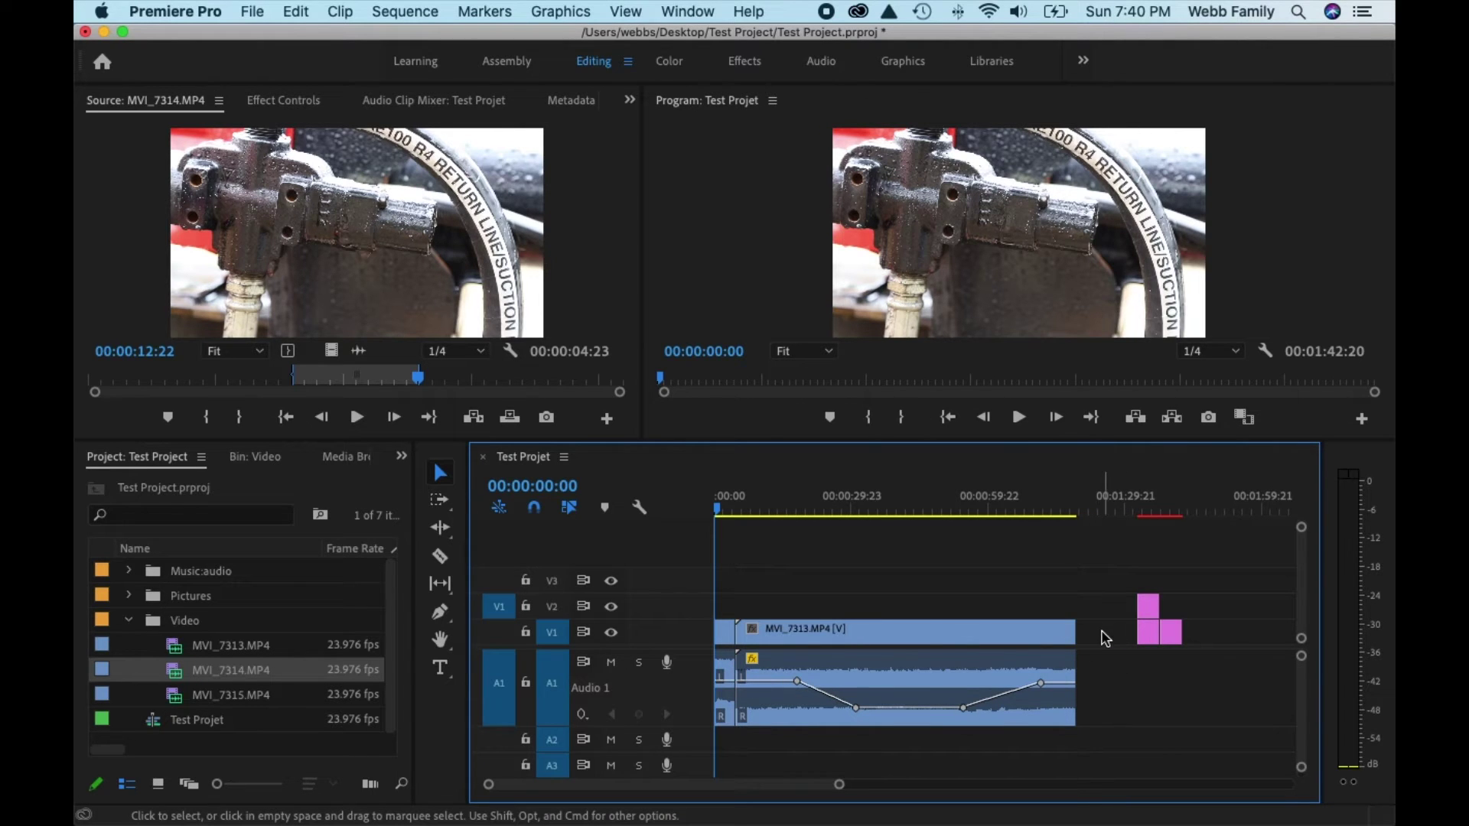
pyautogui.rightClick(1103, 632)
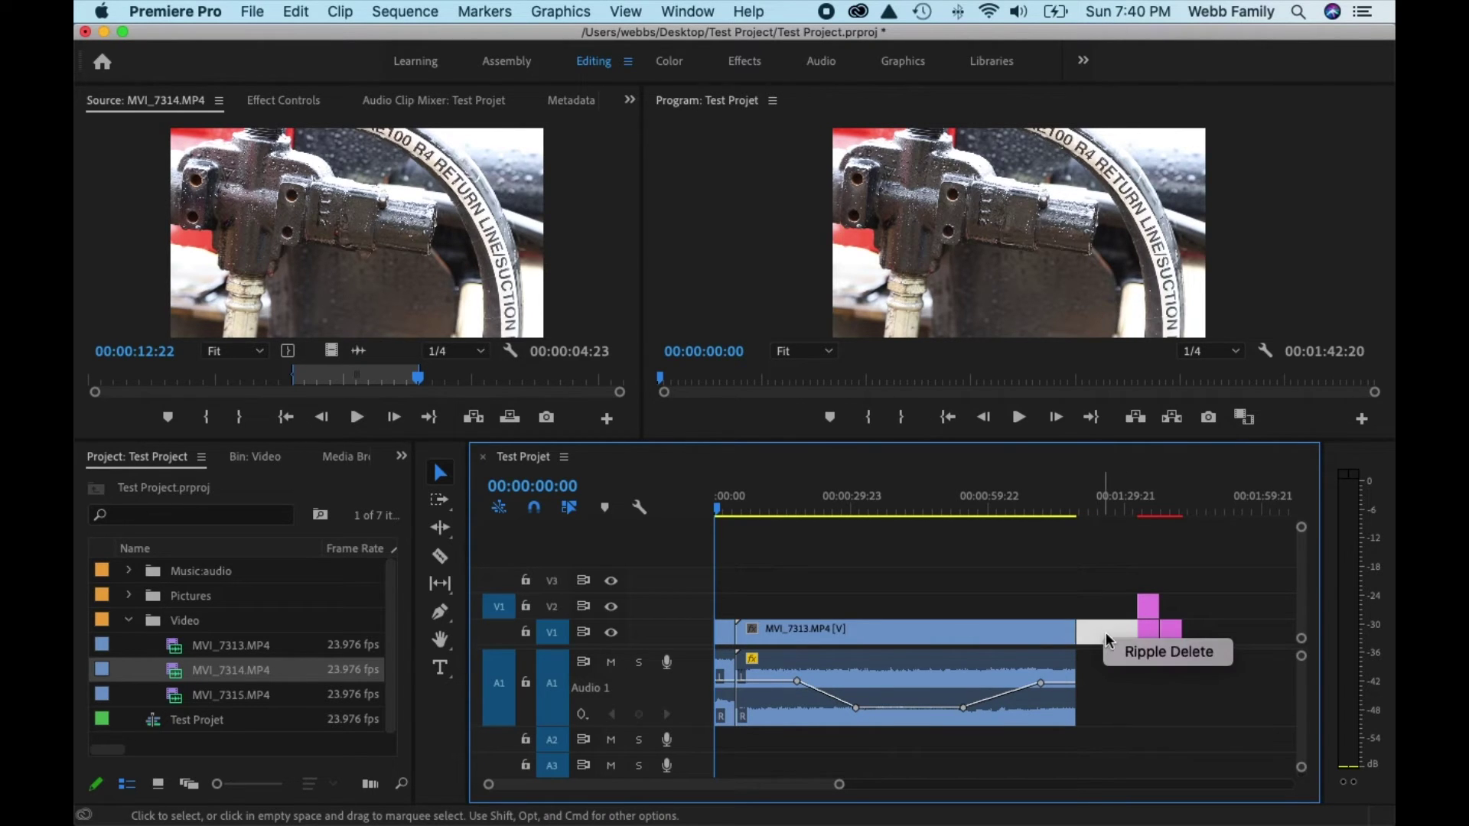
pyautogui.click(1143, 652)
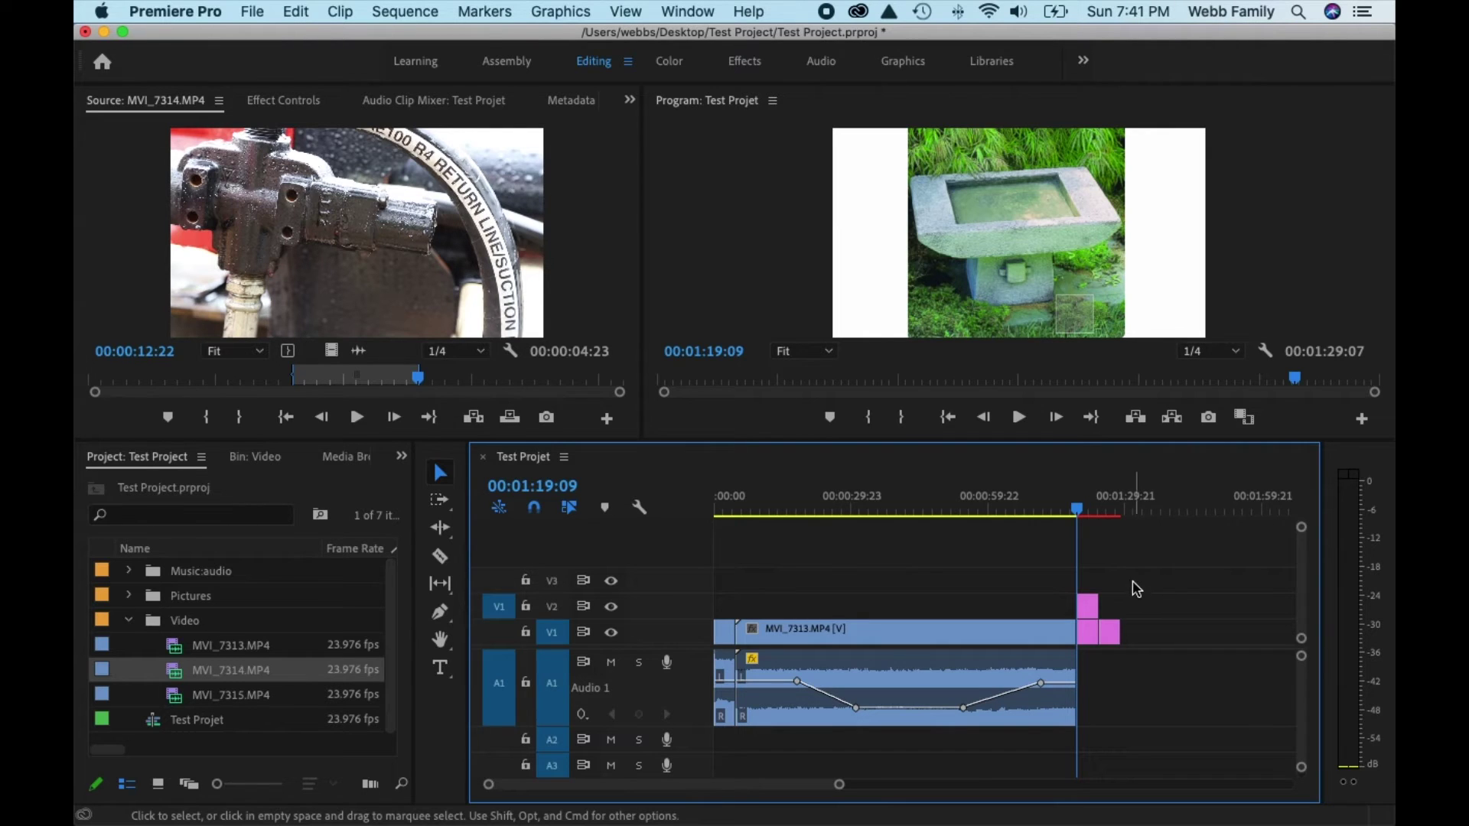
# Shift the three pink clips further right and extend MVI_7313's end by about 13 seconds.
pyautogui.moveTo(1134, 579); pyautogui.dragTo(1088, 666)
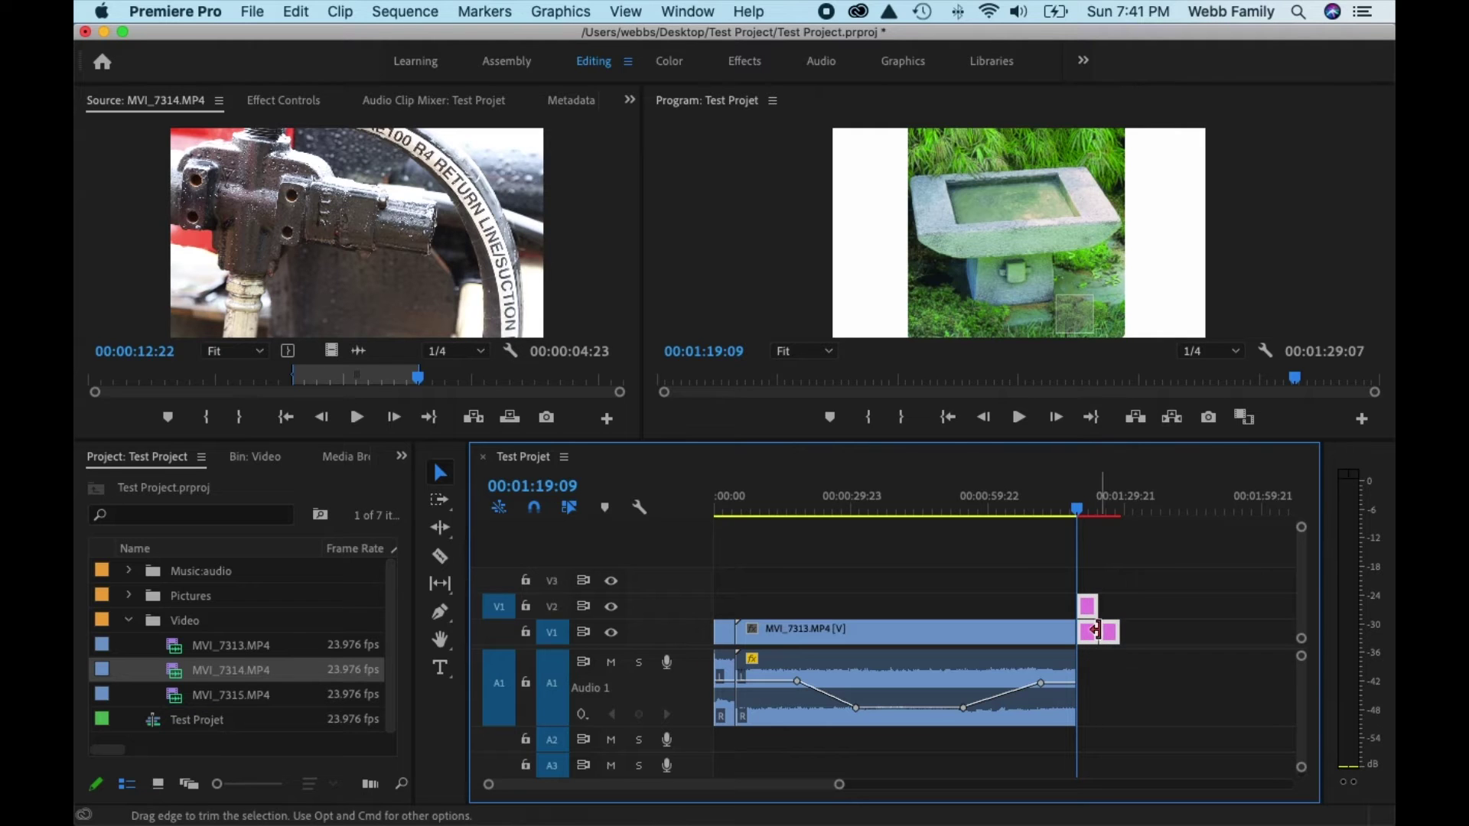
pyautogui.moveTo(1092, 643); pyautogui.dragTo(1186, 643)
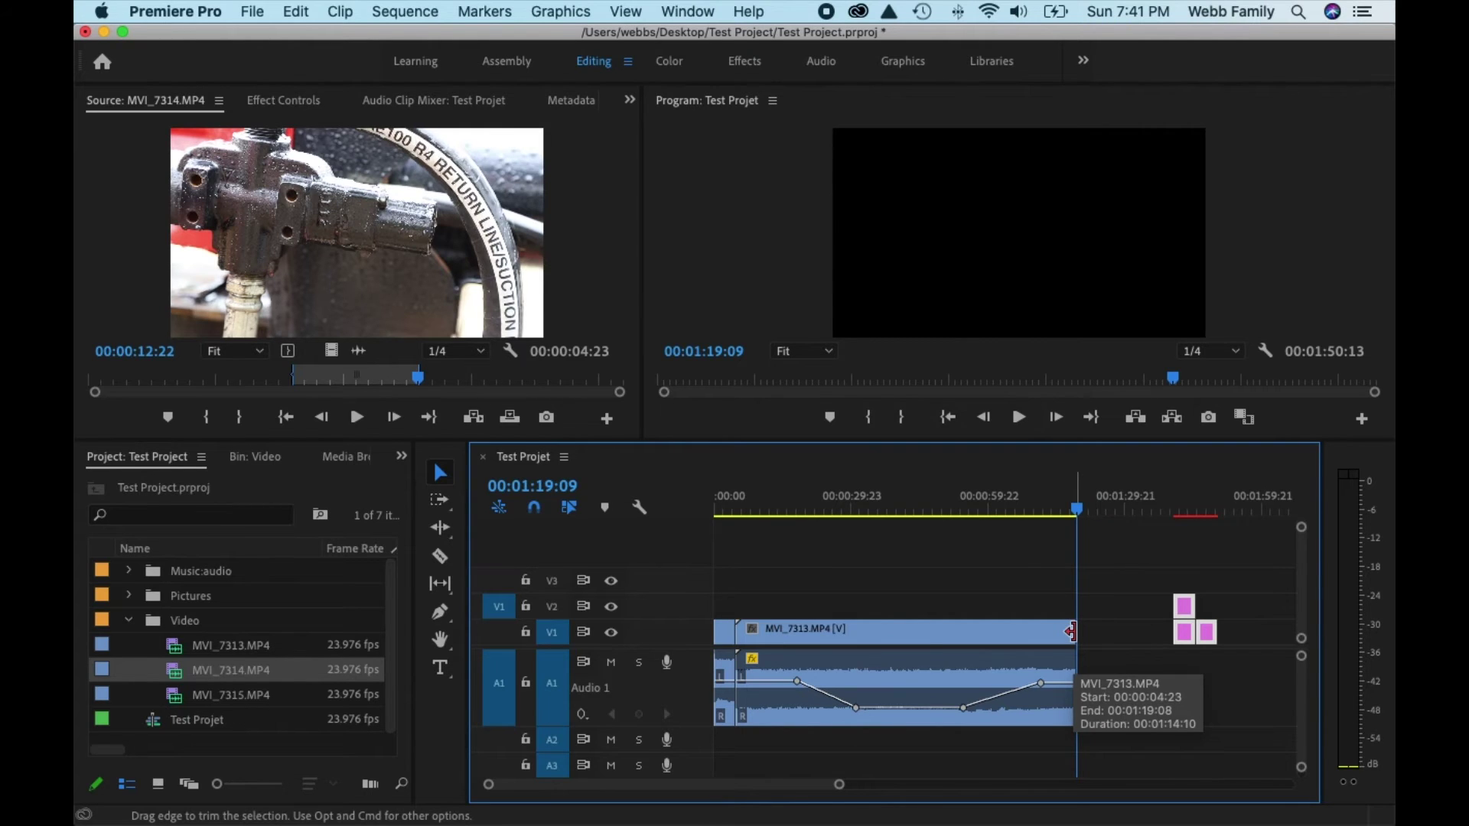
pyautogui.click(1072, 632)
pyautogui.moveTo(1071, 632); pyautogui.dragTo(1146, 637)
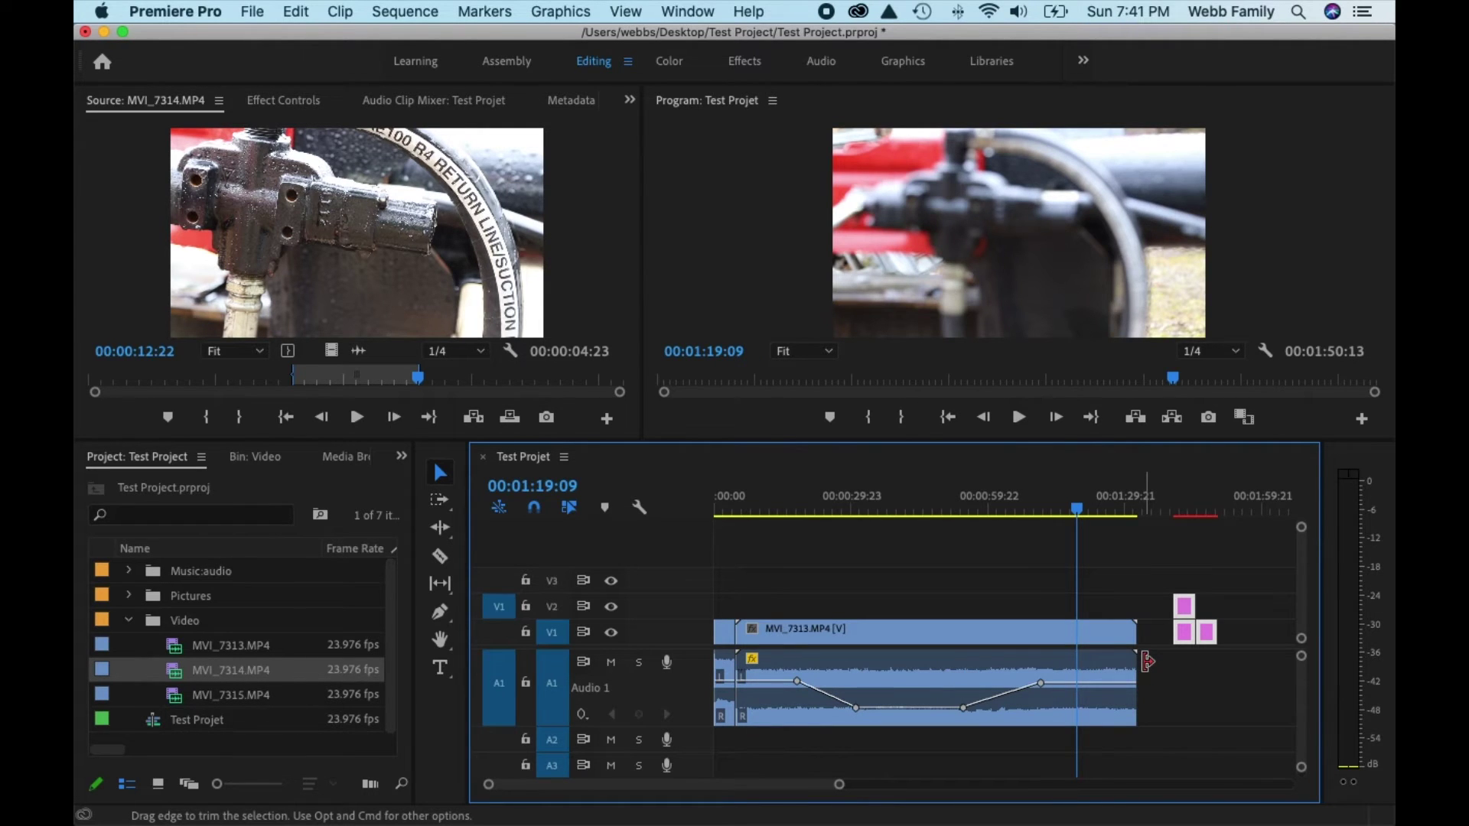
# Move MVI_7313 later to start near 00:00:59 and lengthen the short opening clip.
pyautogui.moveTo(1239, 567); pyautogui.dragTo(851, 692)
pyautogui.moveTo(872, 635); pyautogui.dragTo(1086, 637)
pyautogui.moveTo(727, 632); pyautogui.dragTo(732, 632)
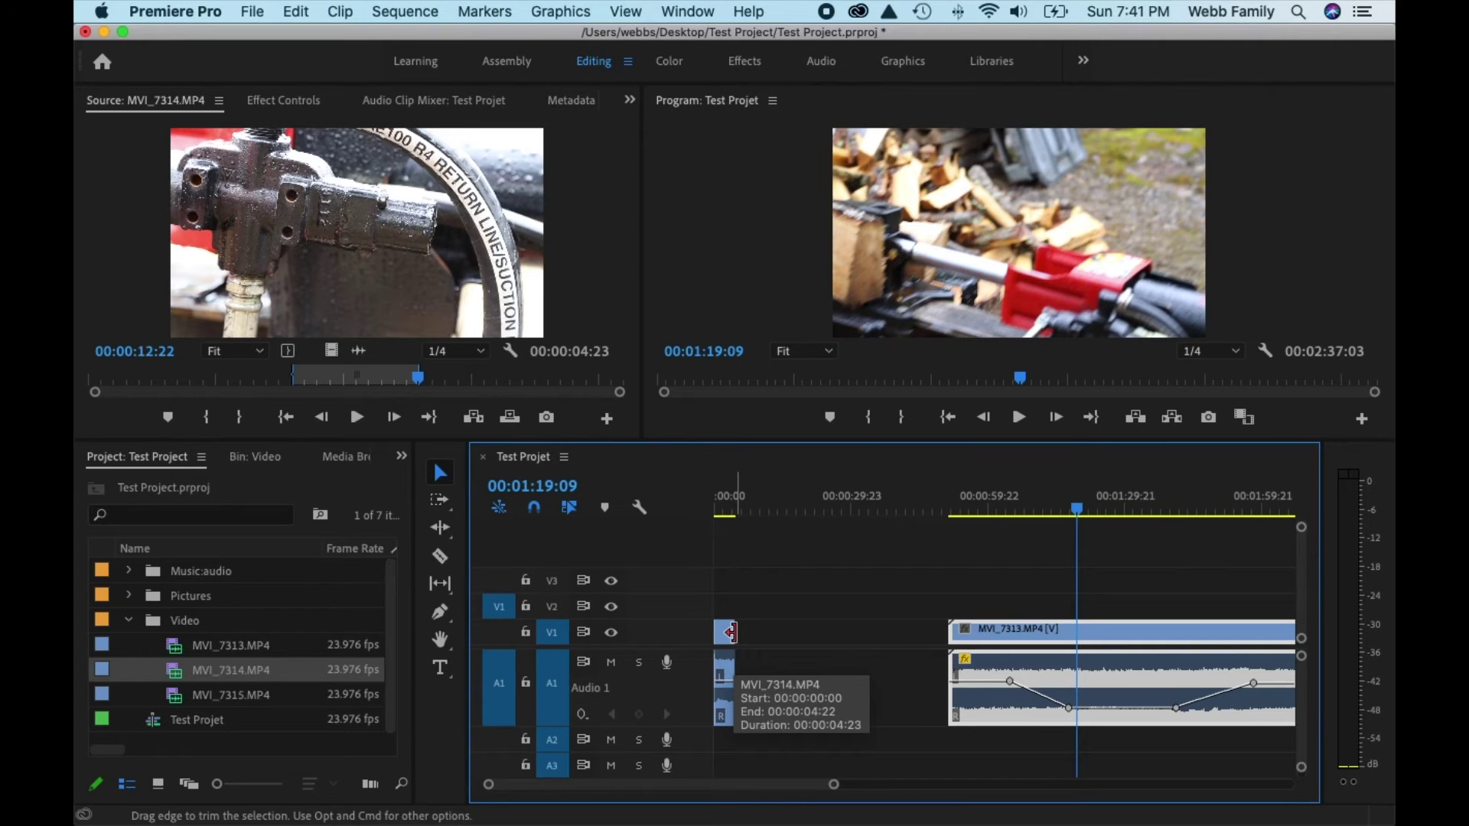
# Lengthen MVI_7314 by 00:00:04:23, then undo the clip moves so MVI_7313 follows it without a gap.
pyautogui.moveTo(731, 633)
pyautogui.mouseDown()
pyautogui.moveTo(832, 632)
pyautogui.moveTo(692, 635)
pyautogui.moveTo(742, 635)
pyautogui.mouseUp()
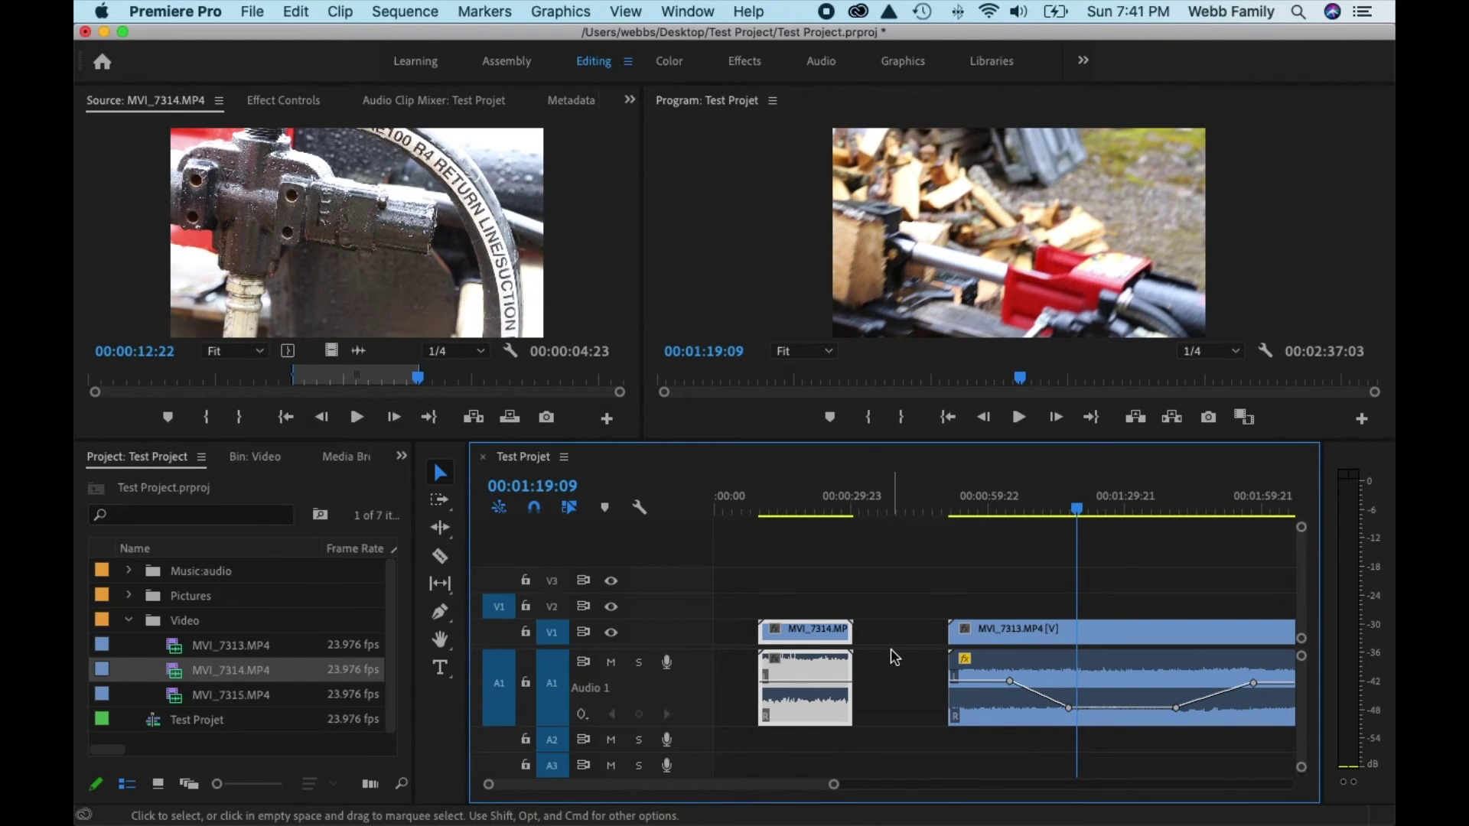
pyautogui.press('super+z')
pyautogui.press('super+z')
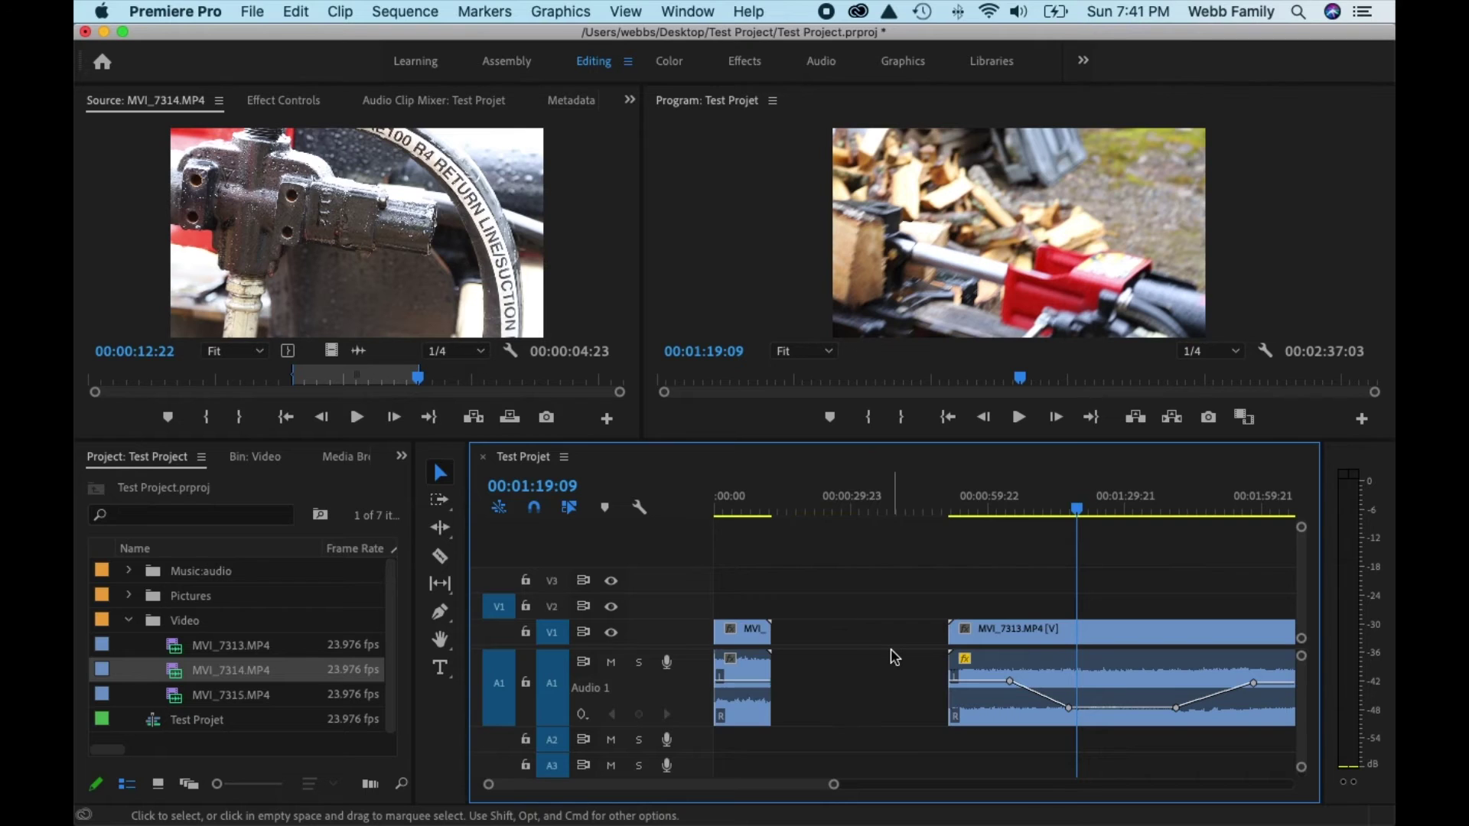
pyautogui.press('super+z')
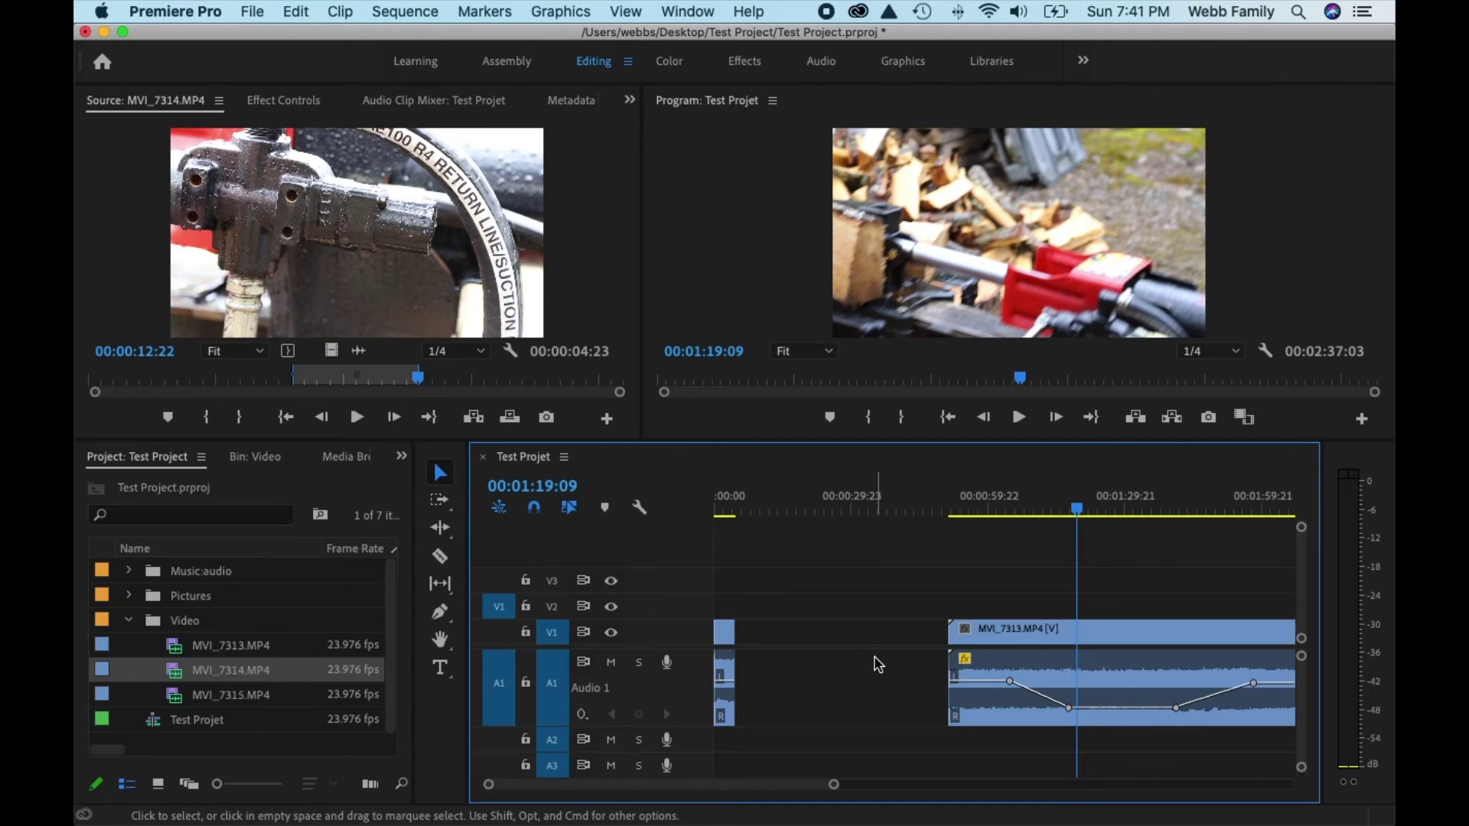
pyautogui.press('Delete')
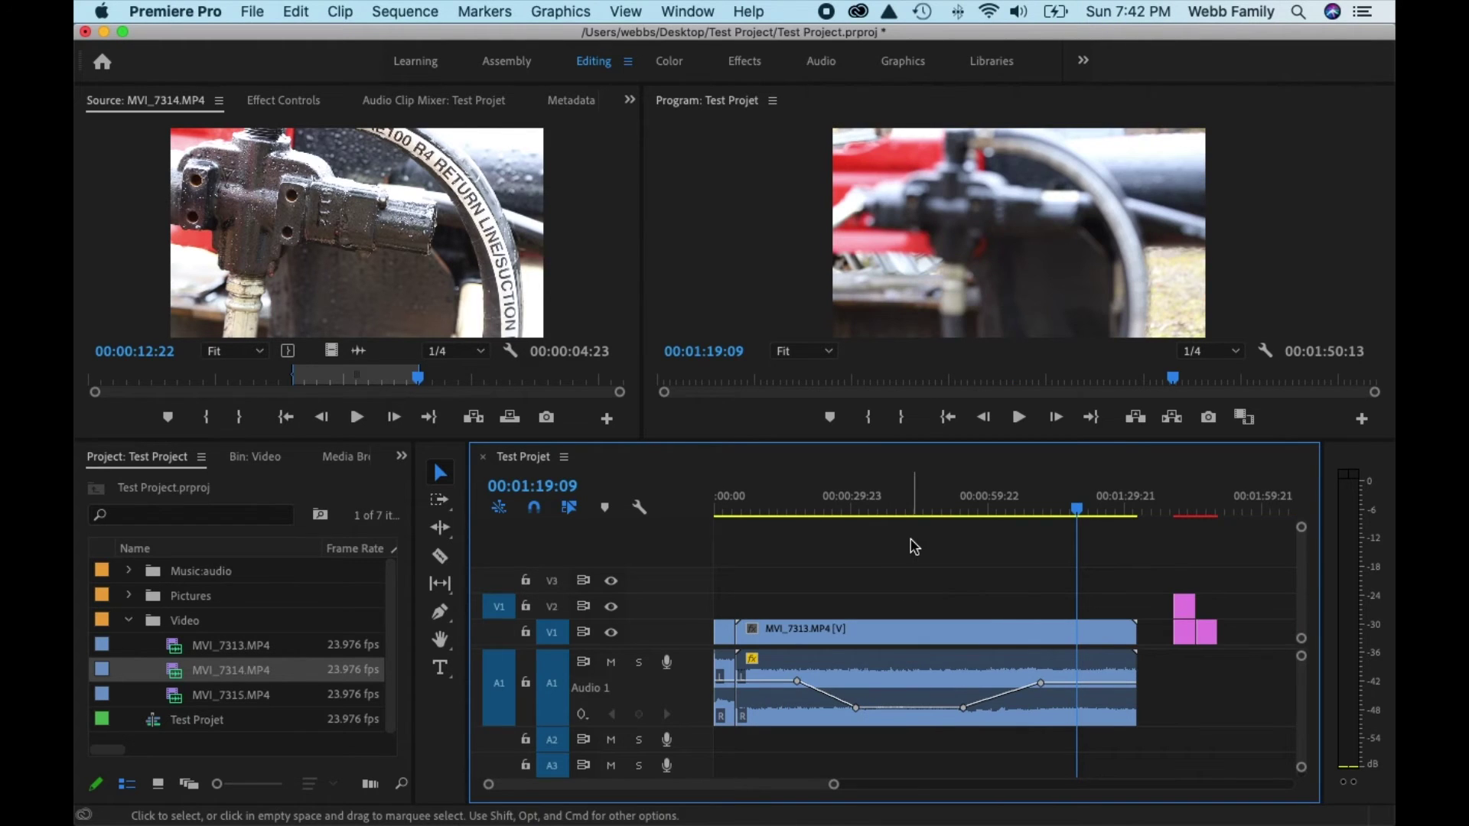
# Ripple Delete the gap after MVI_7313 and park the playhead at 00:01:40:15.
pyautogui.rightClick(1169, 643)
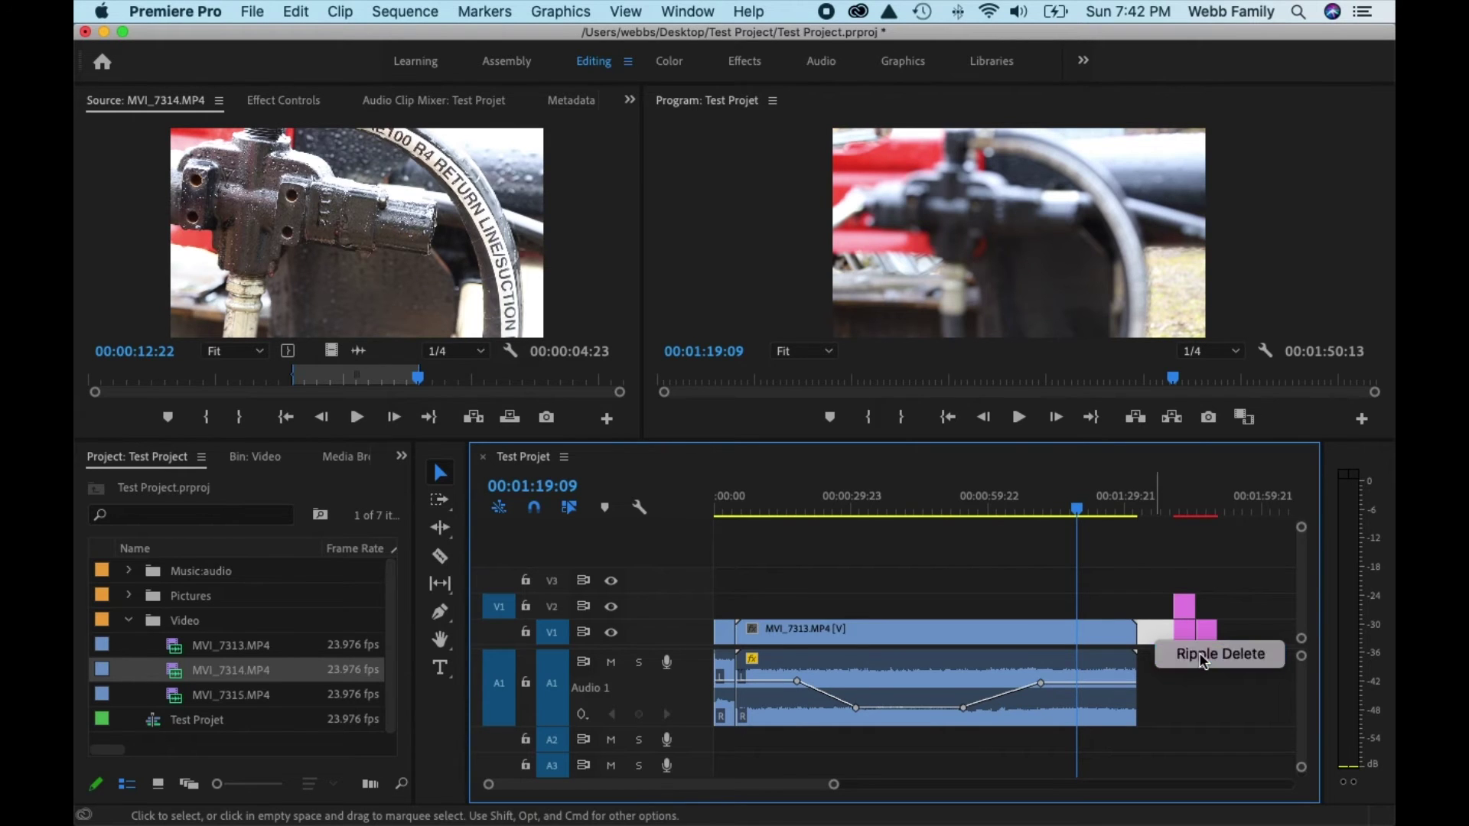
pyautogui.click(1204, 655)
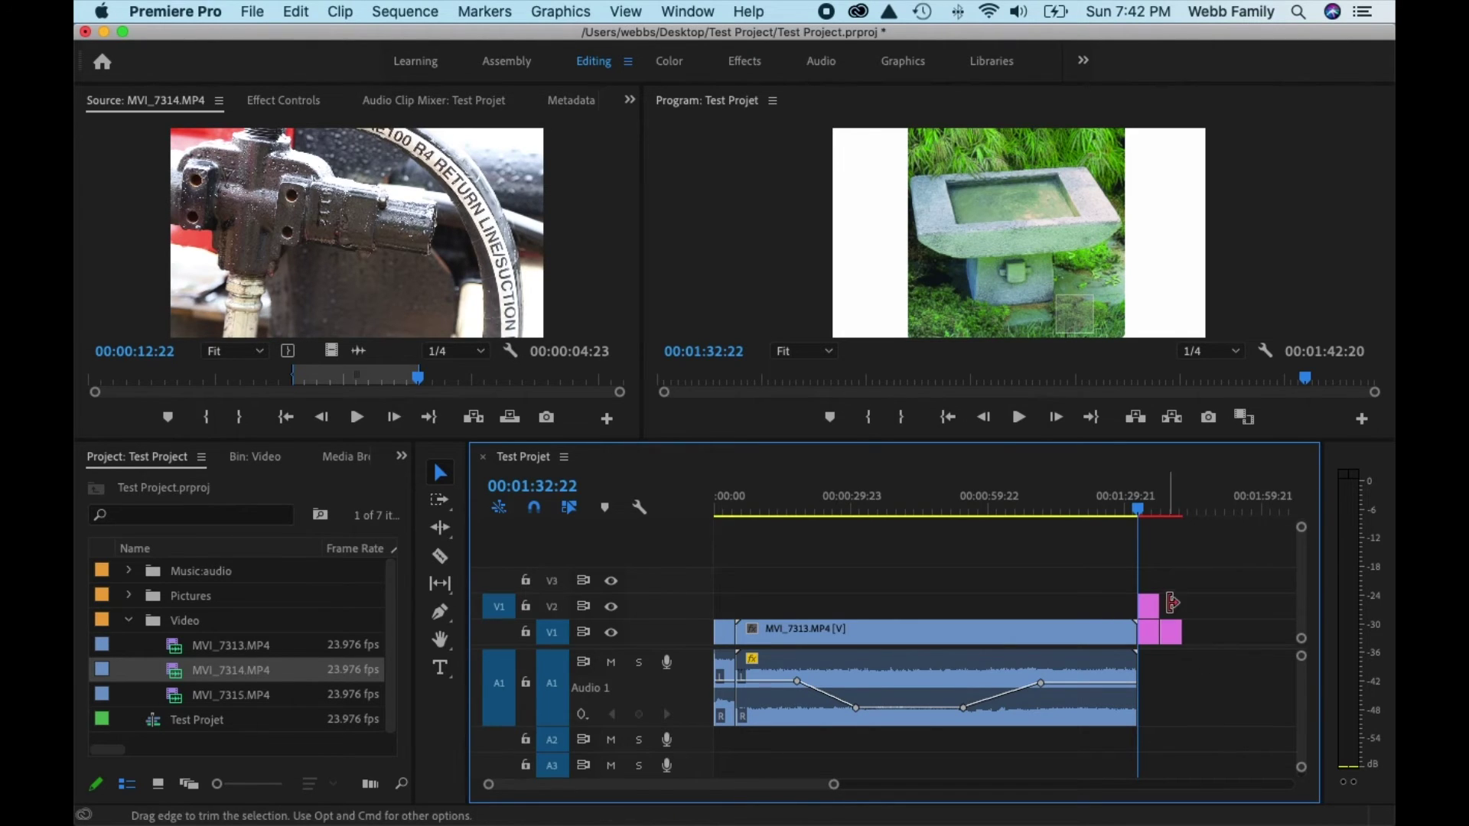
pyautogui.moveTo(1140, 511); pyautogui.dragTo(1174, 508)
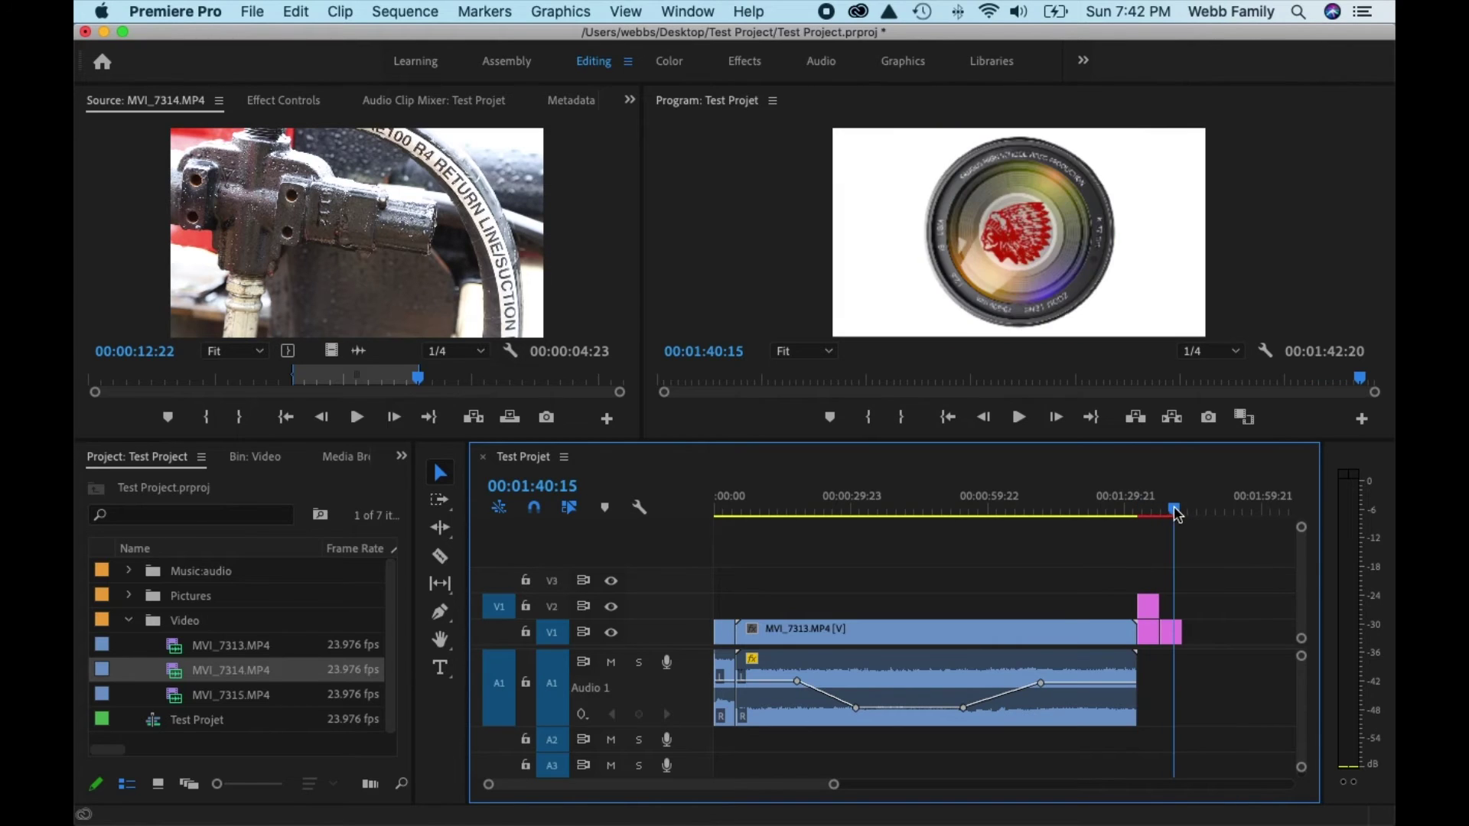
# Zoom in and trim SHS VPC 2.png's end to the playhead, then undo that trim.
pyautogui.click(1175, 631)
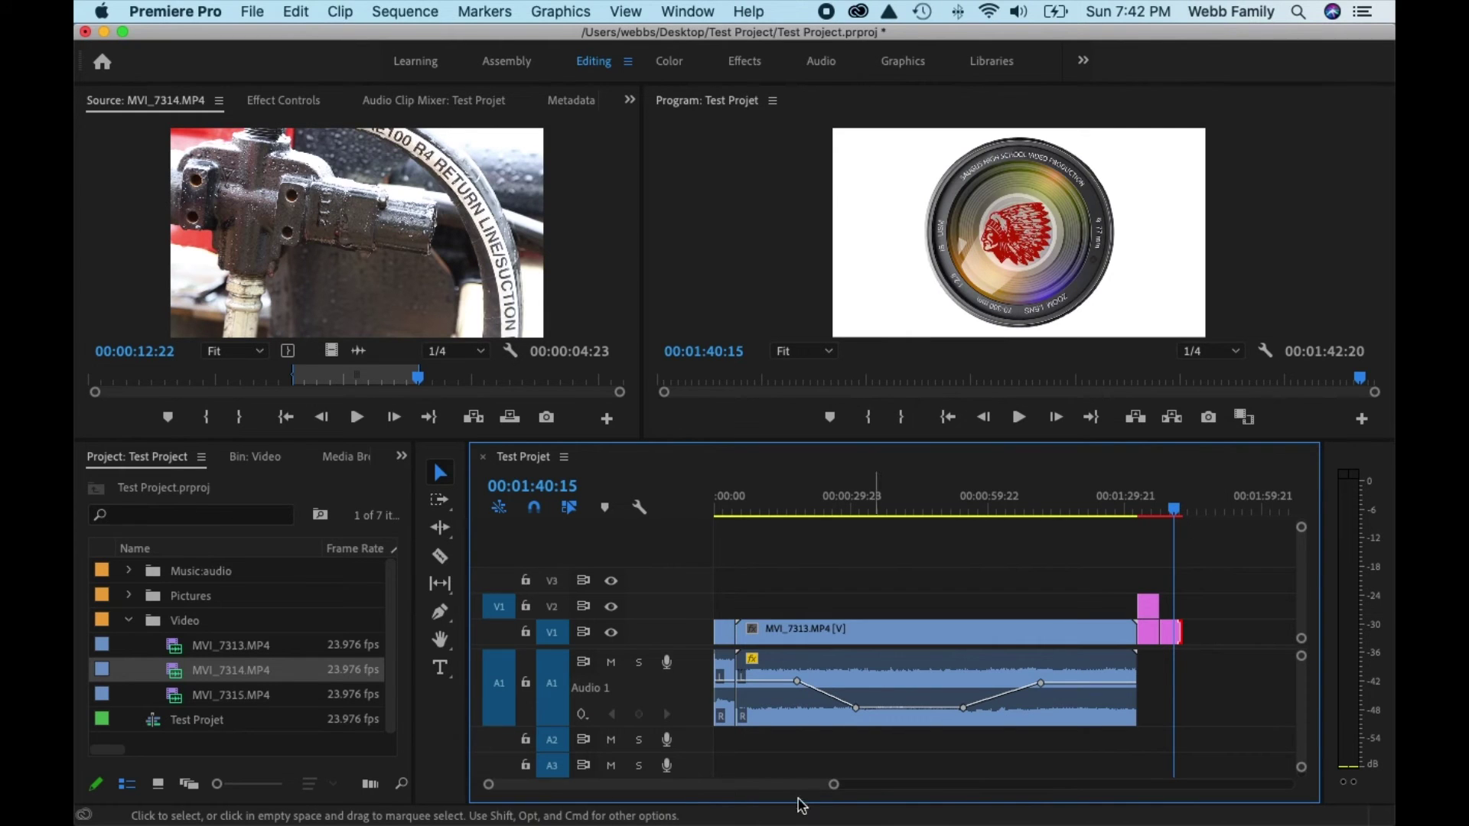
pyautogui.moveTo(834, 786); pyautogui.dragTo(735, 786)
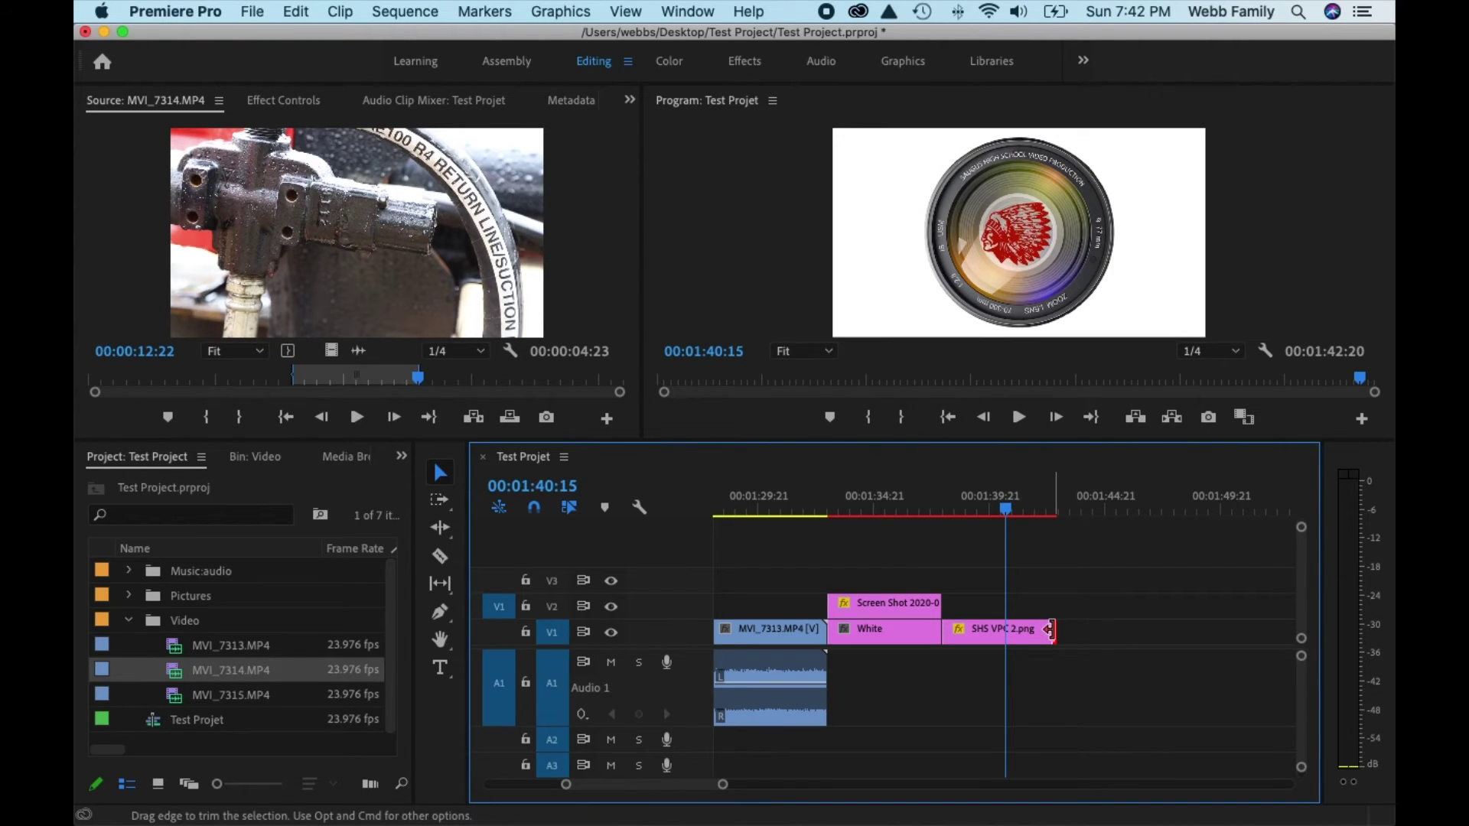
pyautogui.moveTo(1050, 630); pyautogui.dragTo(1018, 629)
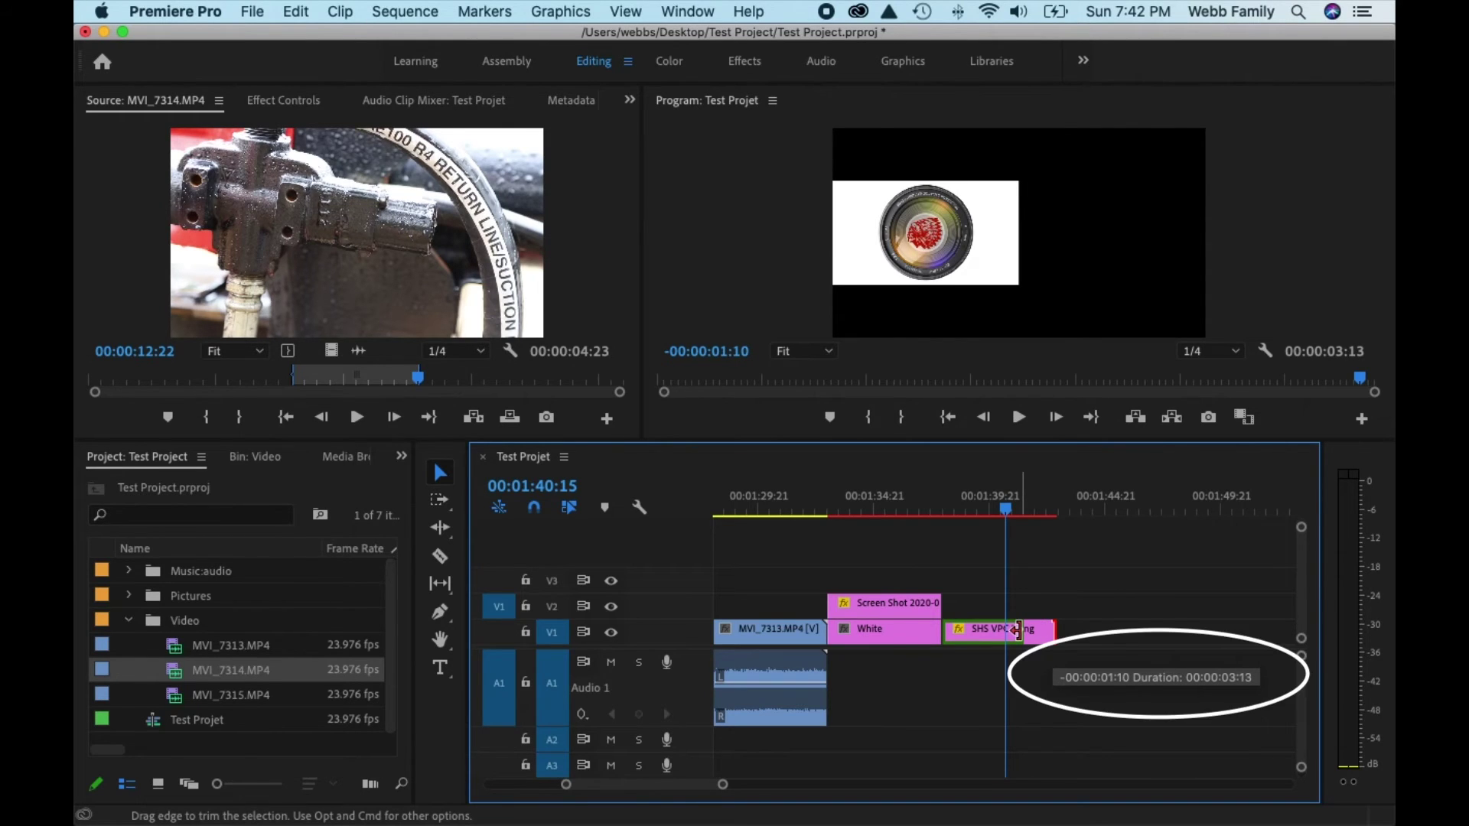
pyautogui.moveTo(1018, 630); pyautogui.dragTo(1017, 629)
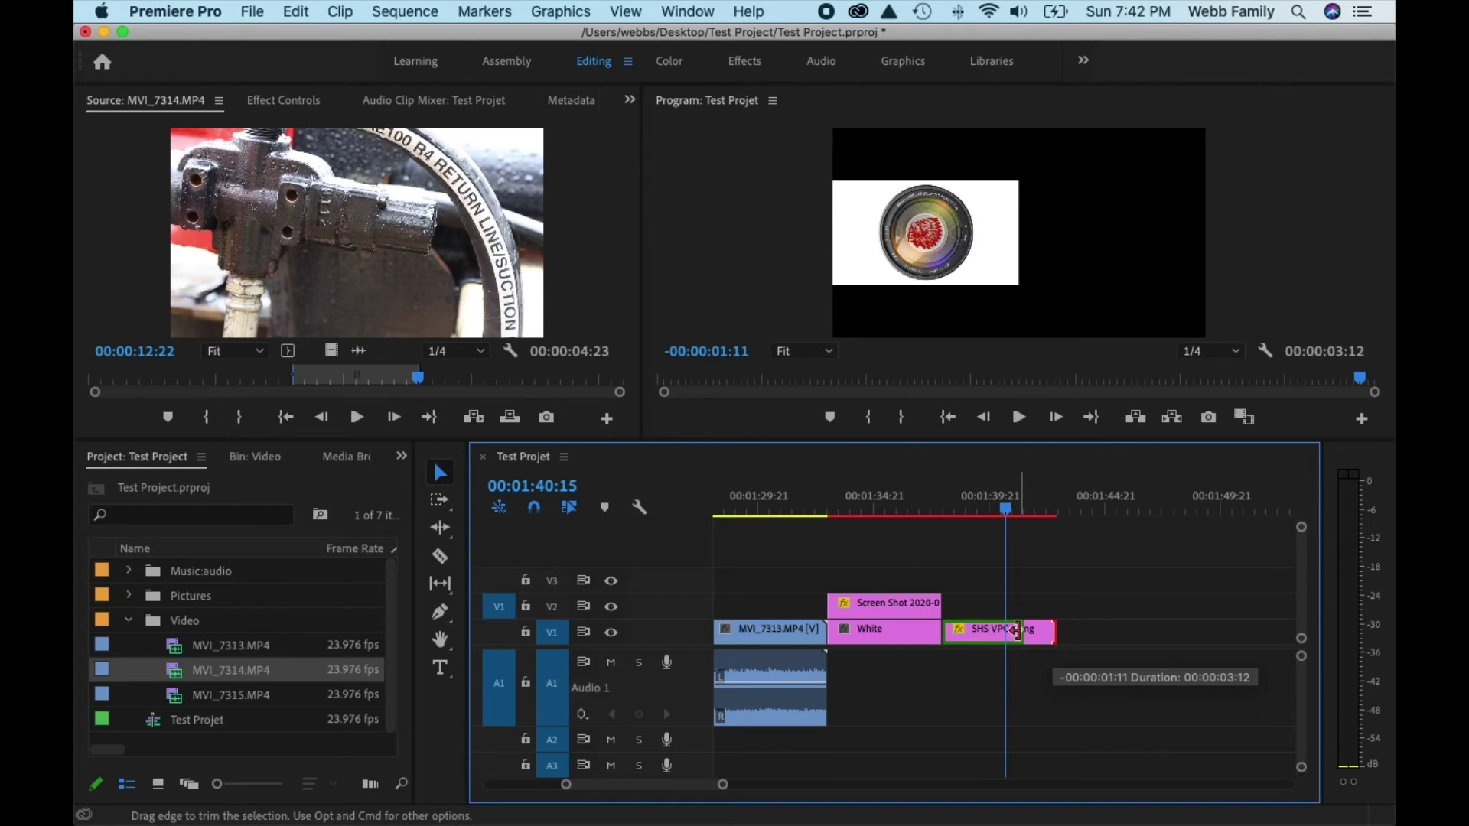
pyautogui.moveTo(1017, 631); pyautogui.dragTo(1008, 629)
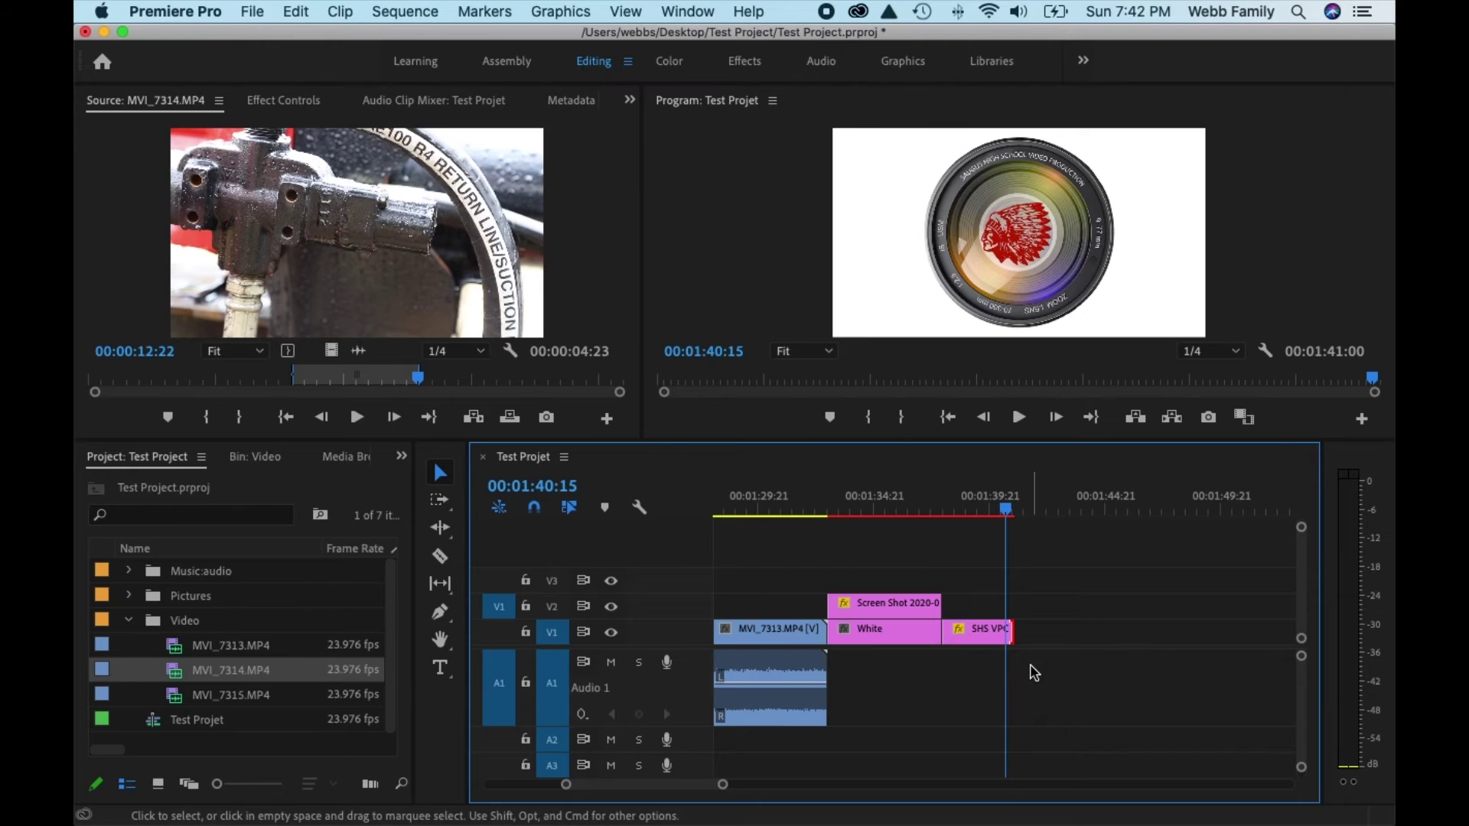
pyautogui.press('super+z')
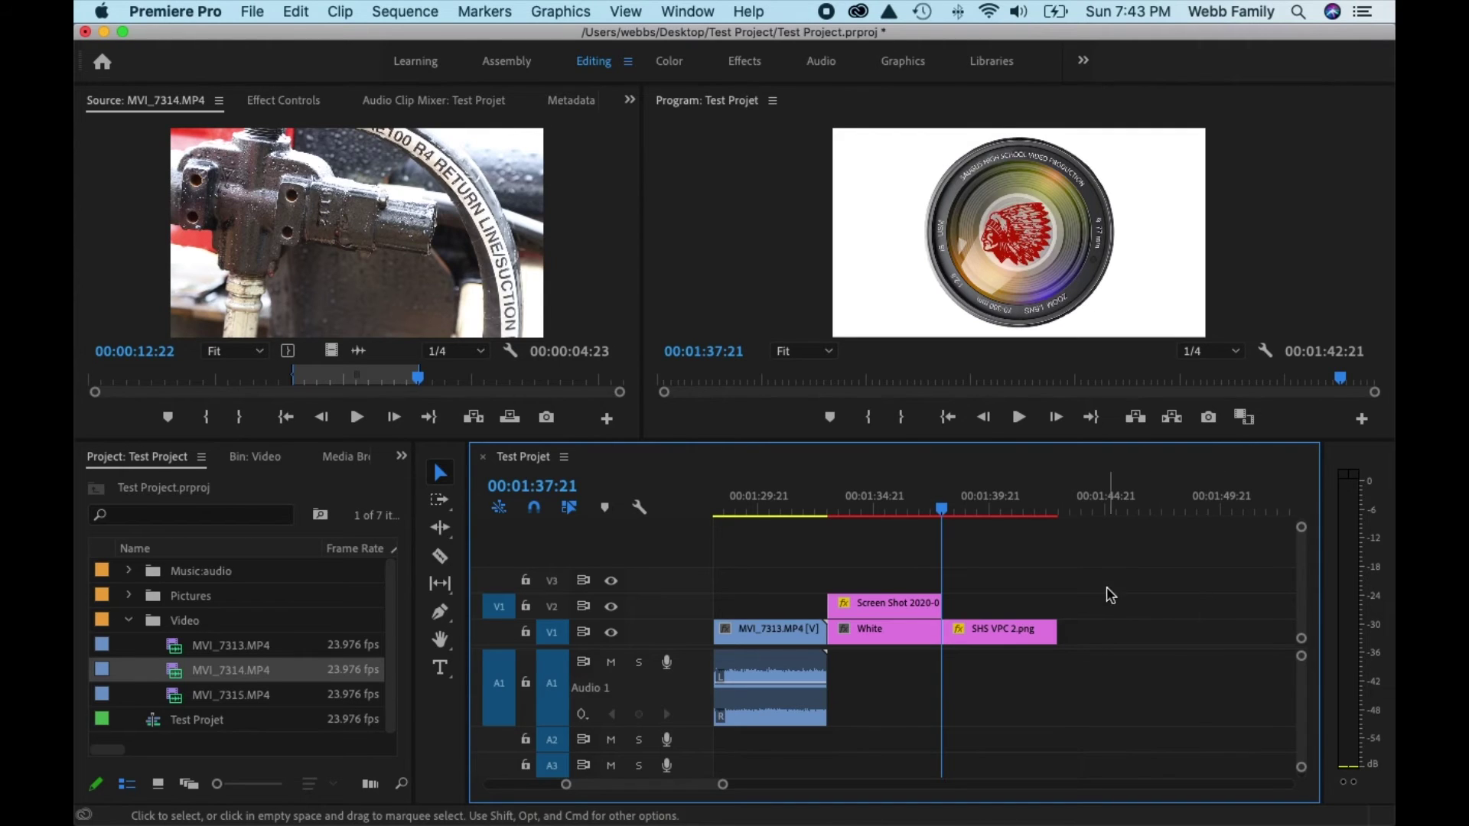
# Return the playhead to 0 and drag MVI_7313 and following clips later, freeing the sequence opening.
pyautogui.moveTo(1134, 591); pyautogui.dragTo(600, 748)
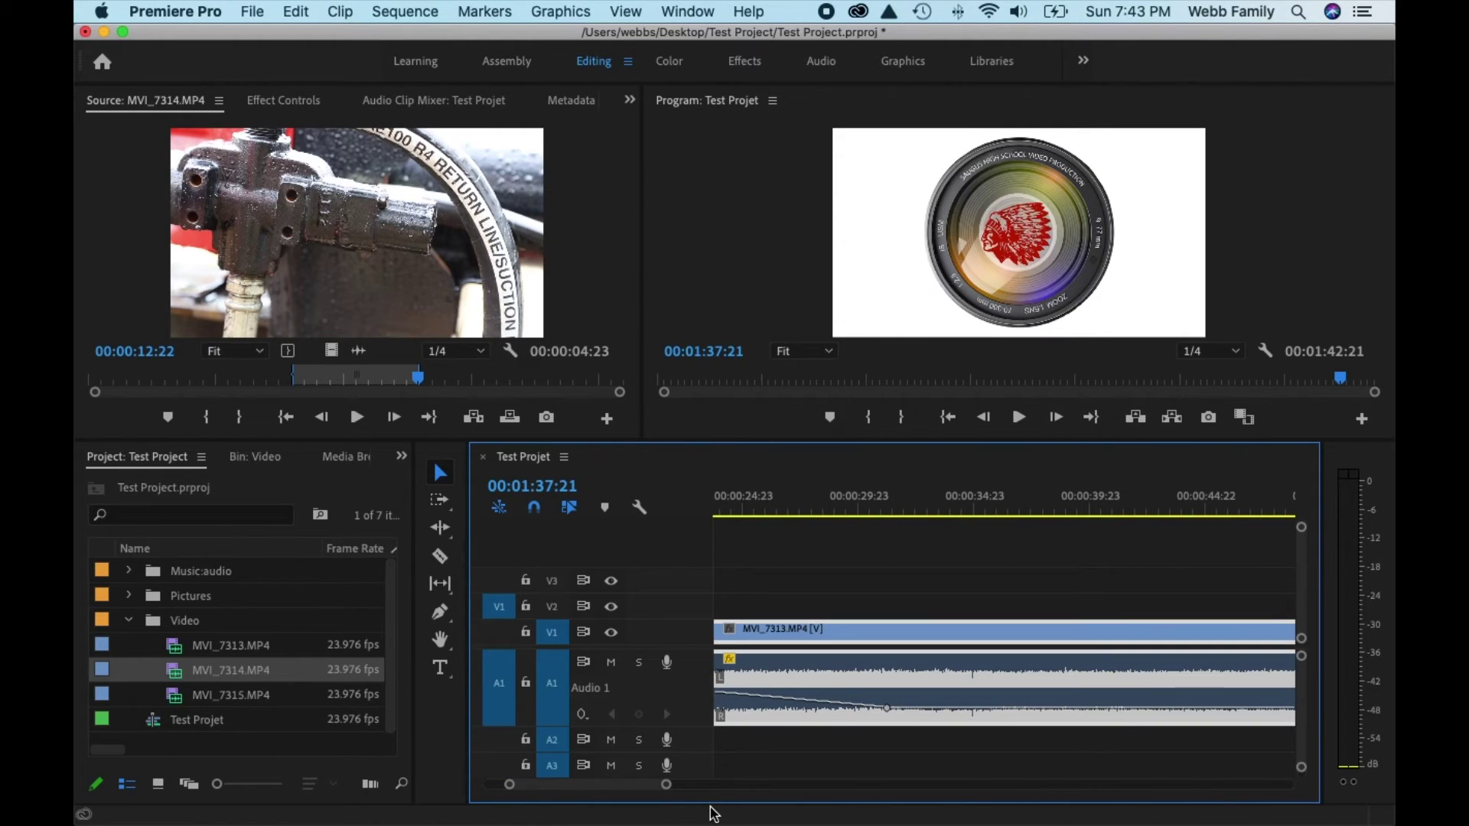
pyautogui.moveTo(666, 788); pyautogui.dragTo(897, 804)
pyautogui.moveTo(1005, 509); pyautogui.dragTo(655, 513)
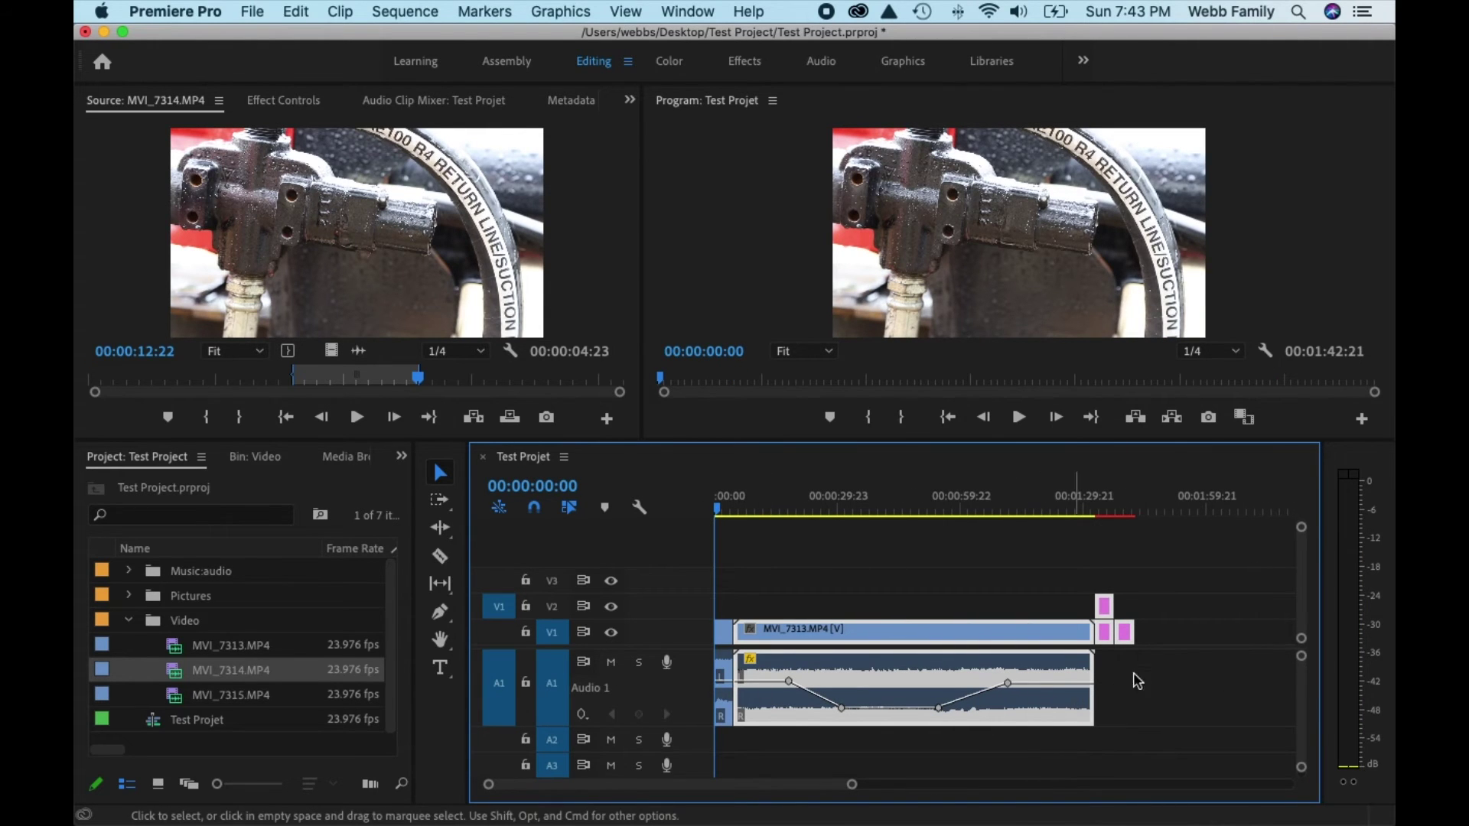
pyautogui.moveTo(1241, 580); pyautogui.dragTo(707, 769)
pyautogui.moveTo(932, 636); pyautogui.dragTo(1025, 632)
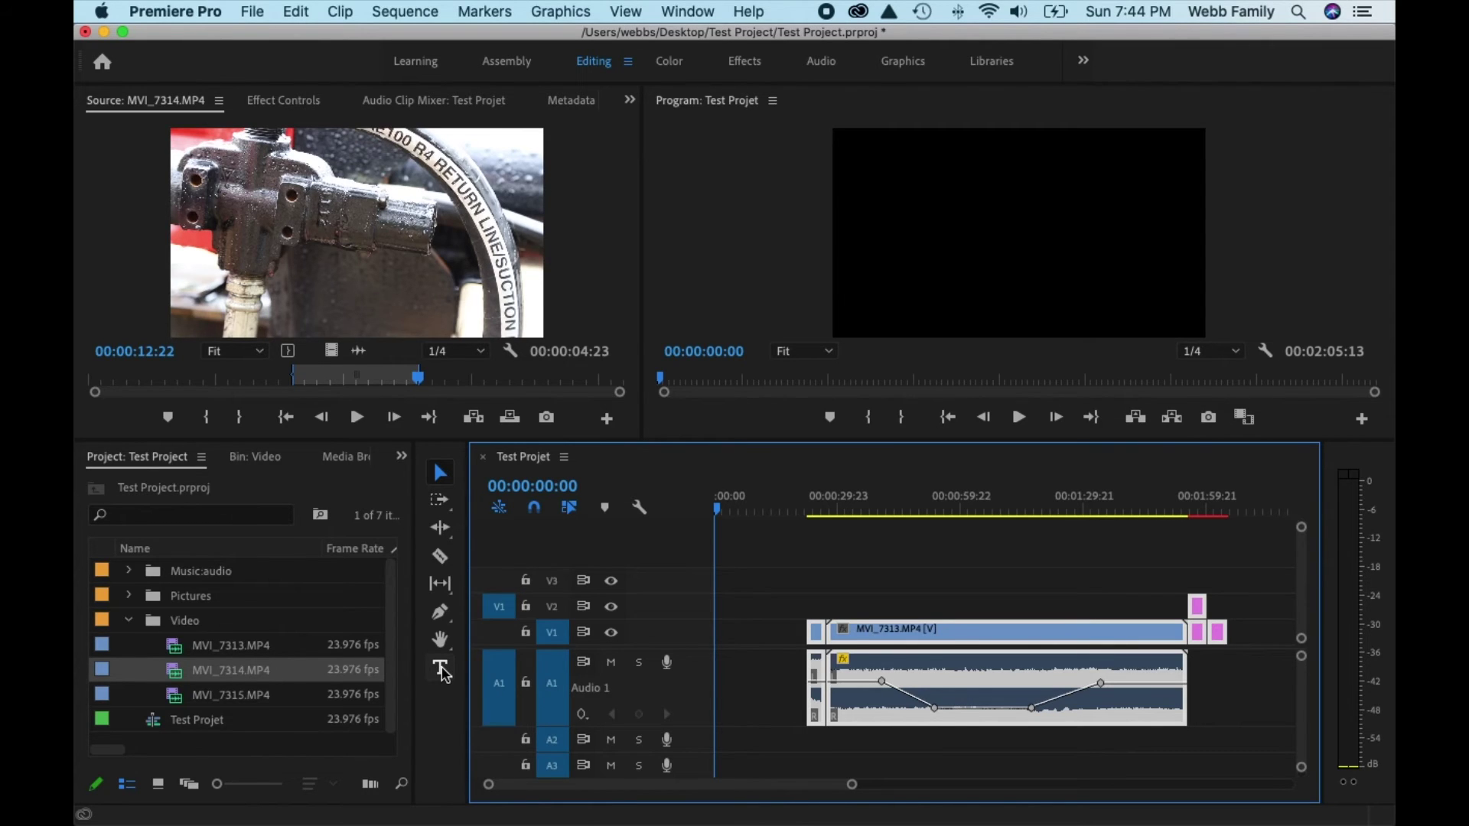
pyautogui.click(442, 670)
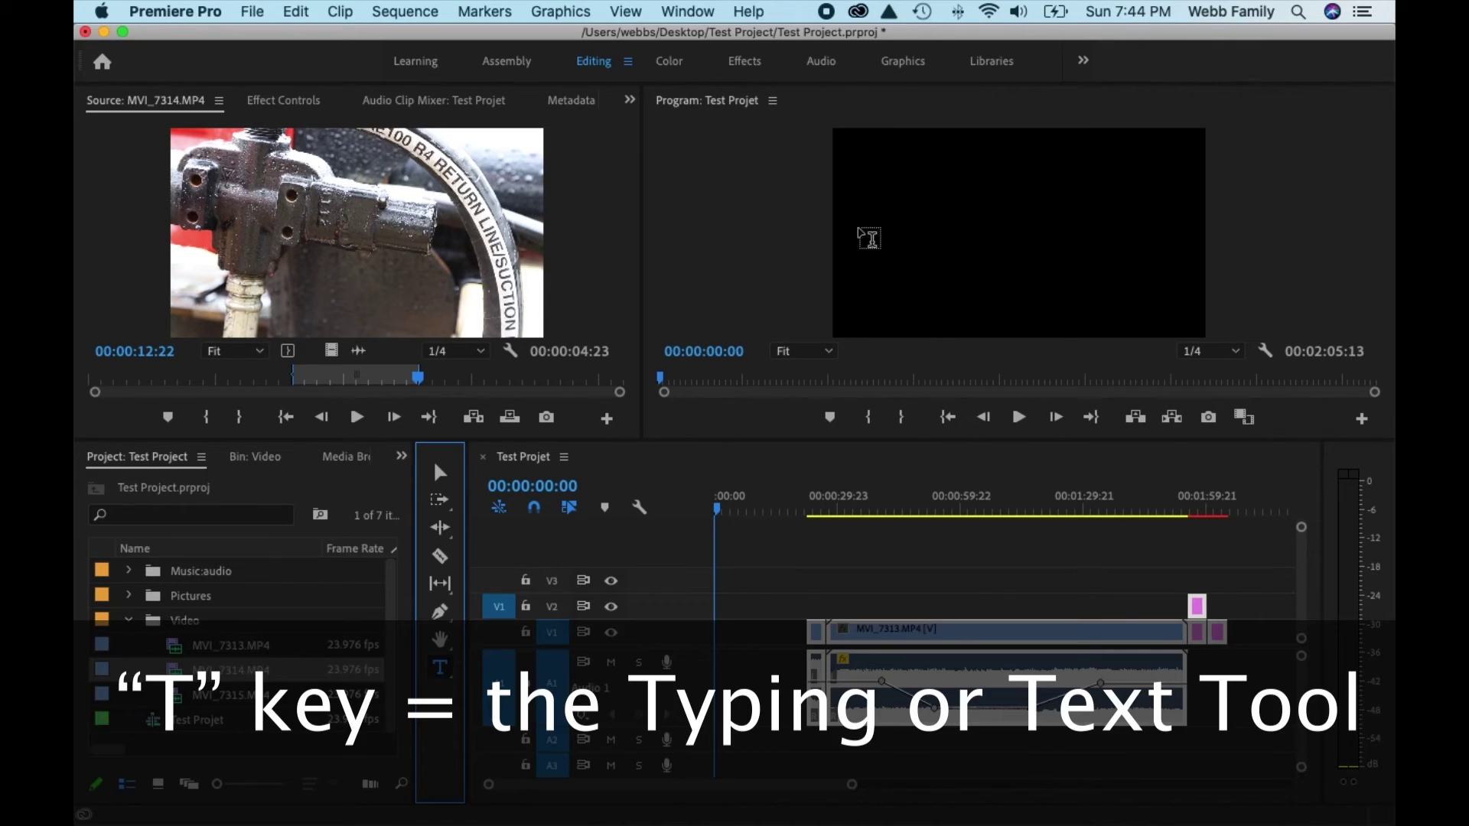
# Add a 'Test Project' text box at the top of the frame and view its settings in Effect Controls.
pyautogui.moveTo(843, 189); pyautogui.dragTo(1199, 283)
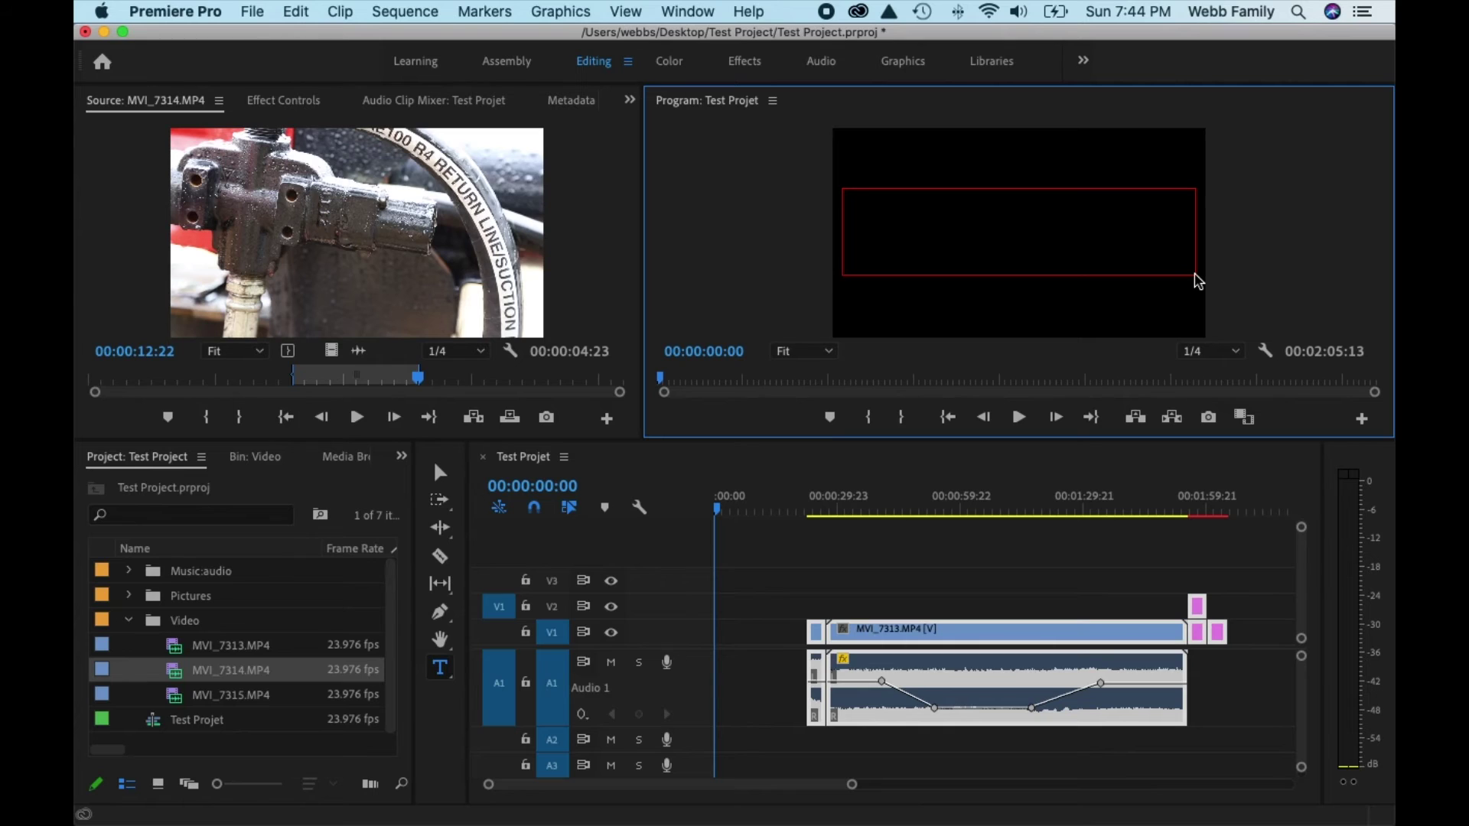
pyautogui.moveTo(1199, 282); pyautogui.dragTo(1200, 283)
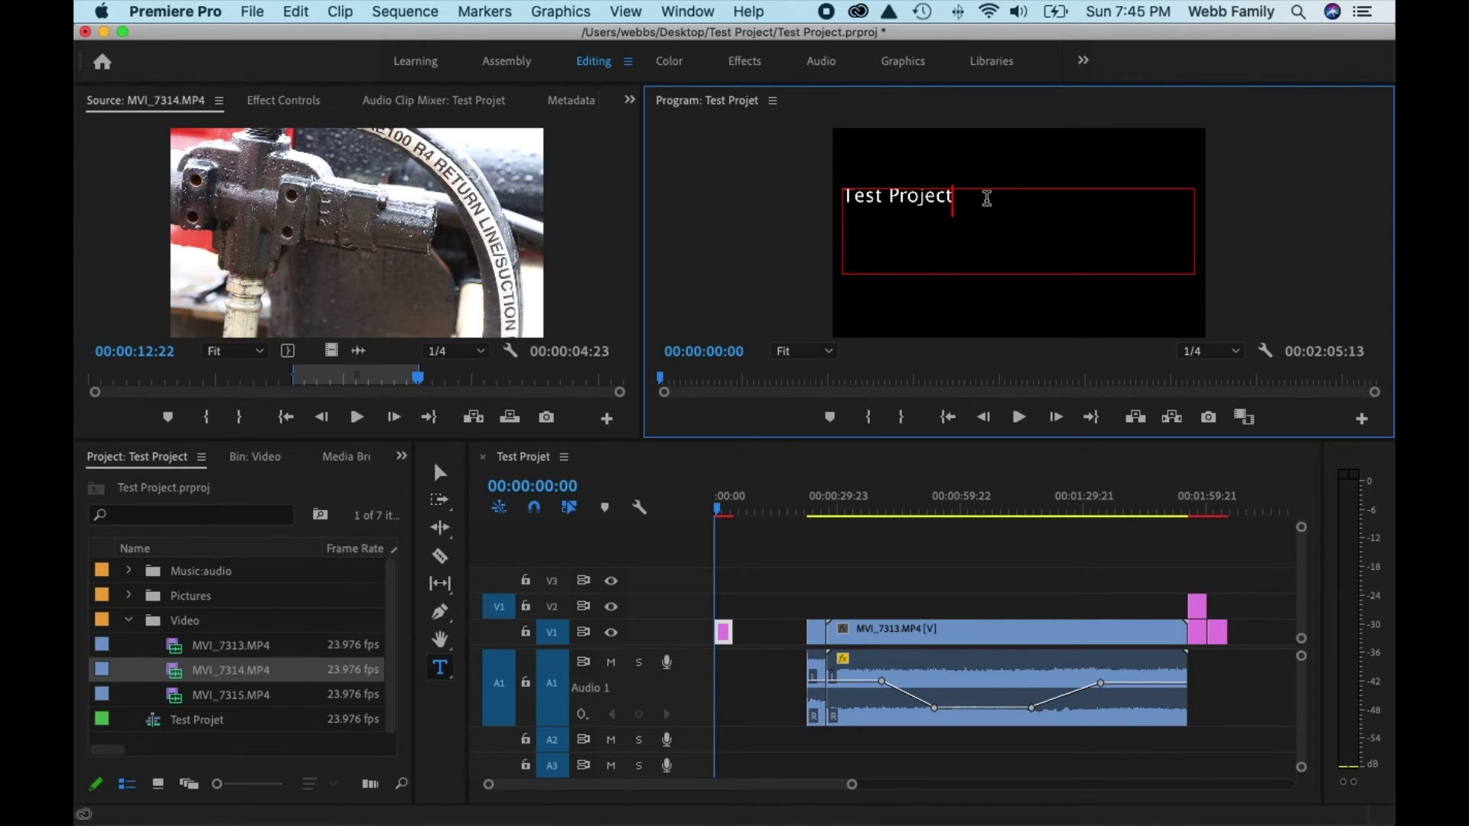
pyautogui.press('super+a')
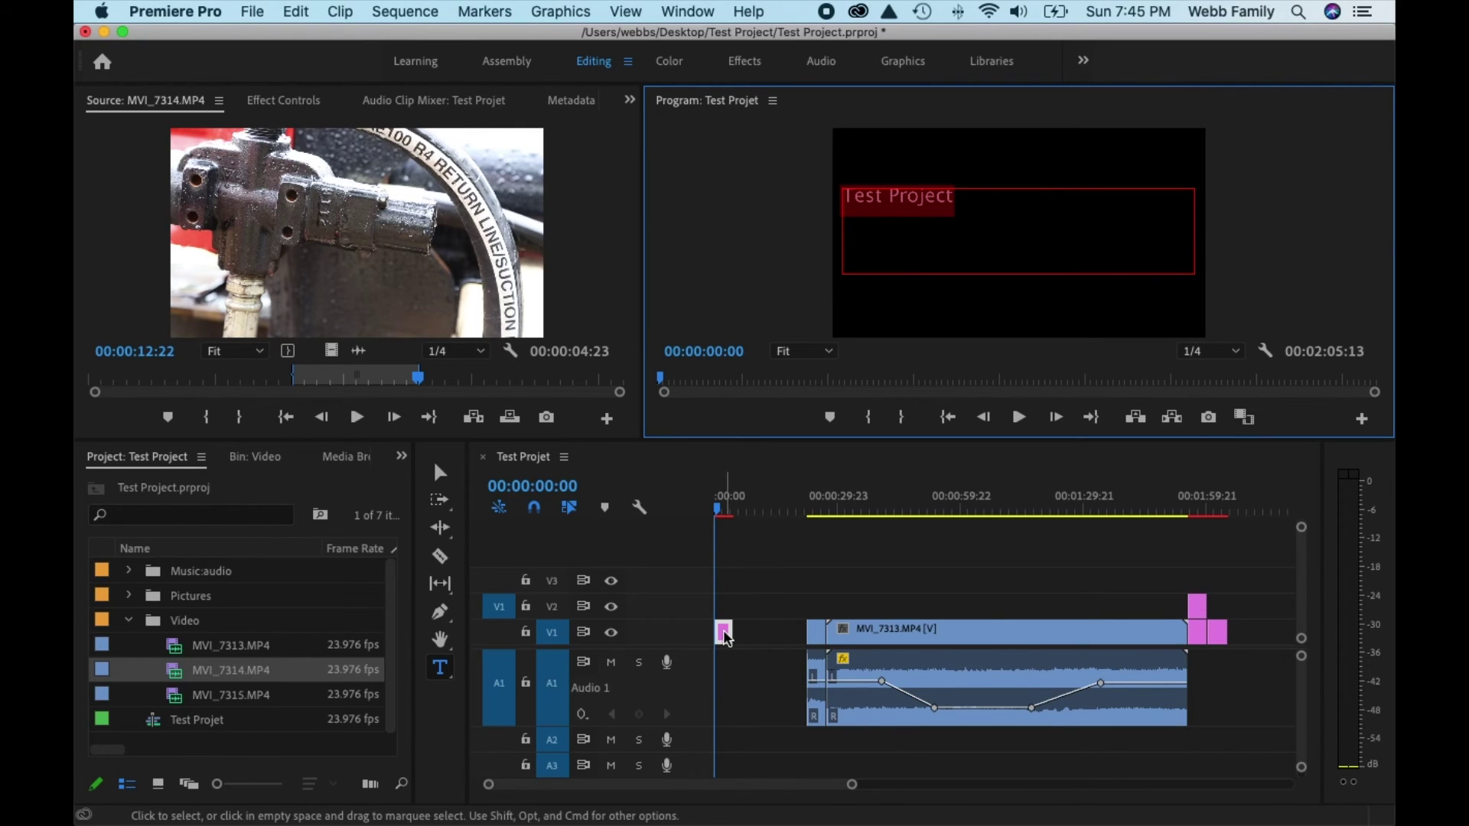
pyautogui.click(280, 108)
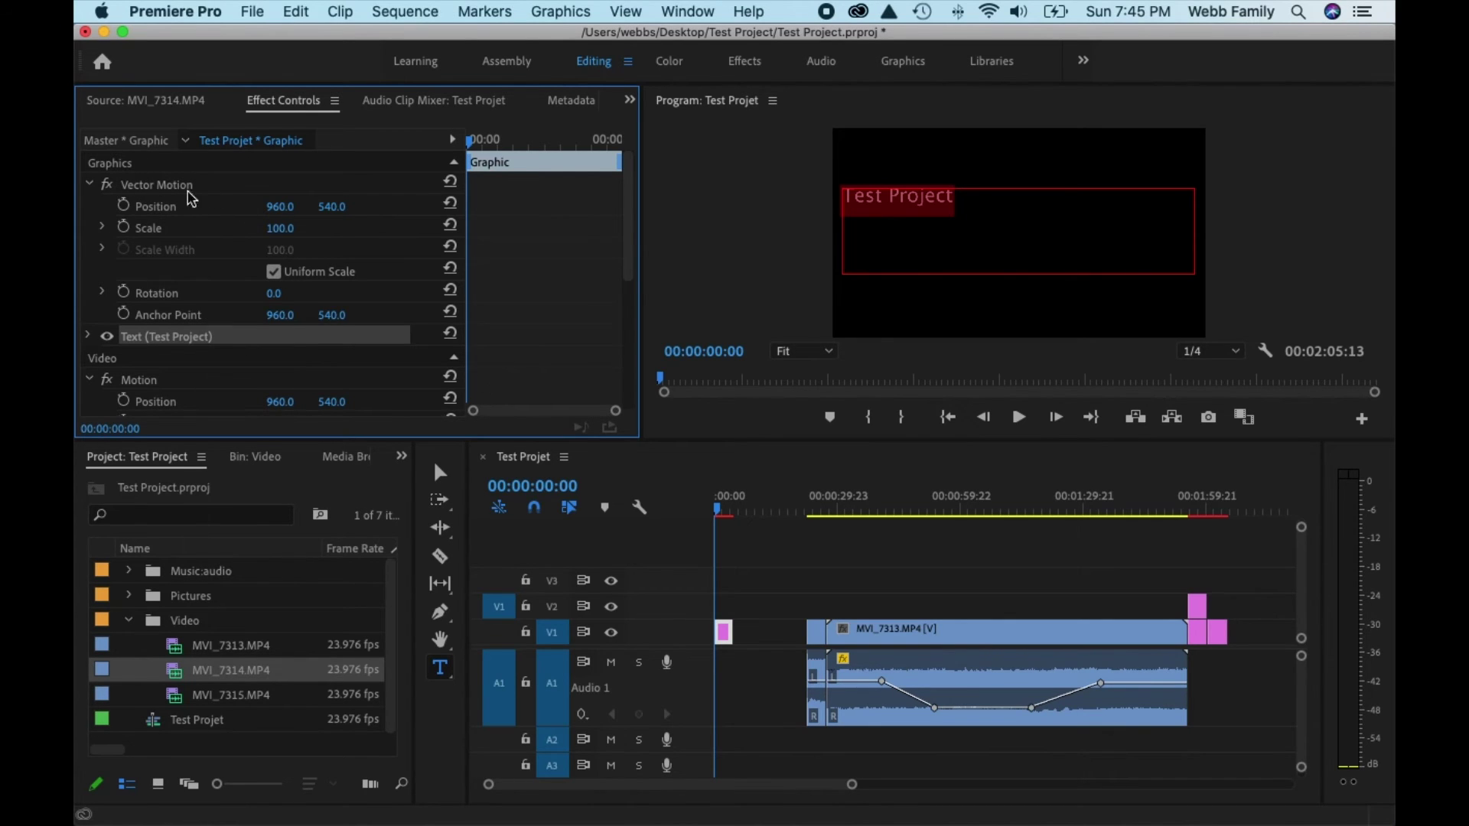
# Change the title's font to Lucida Calligraphy in the Text settings and enlarge its size.
pyautogui.click(90, 186)
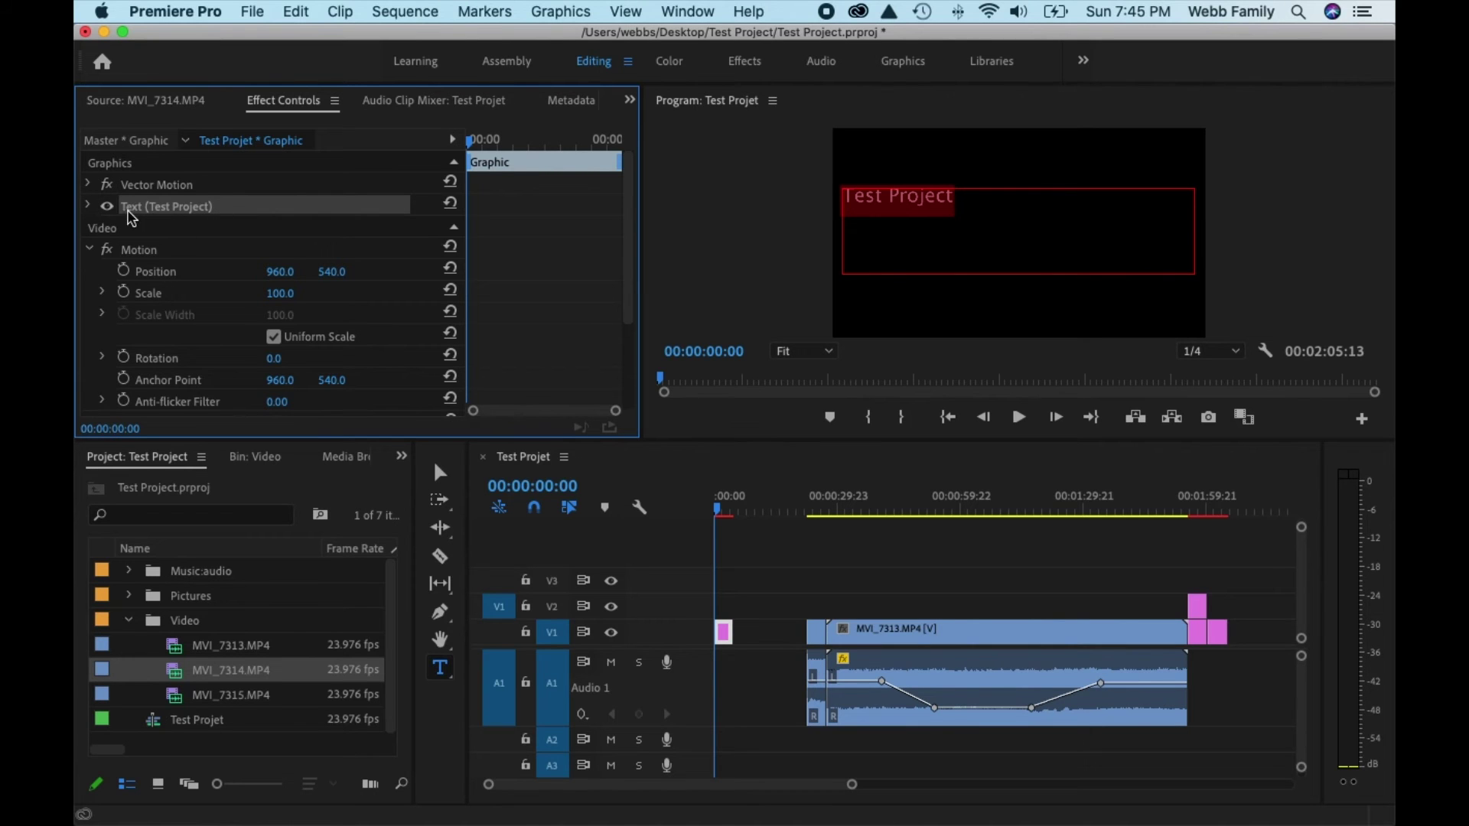
pyautogui.click(89, 207)
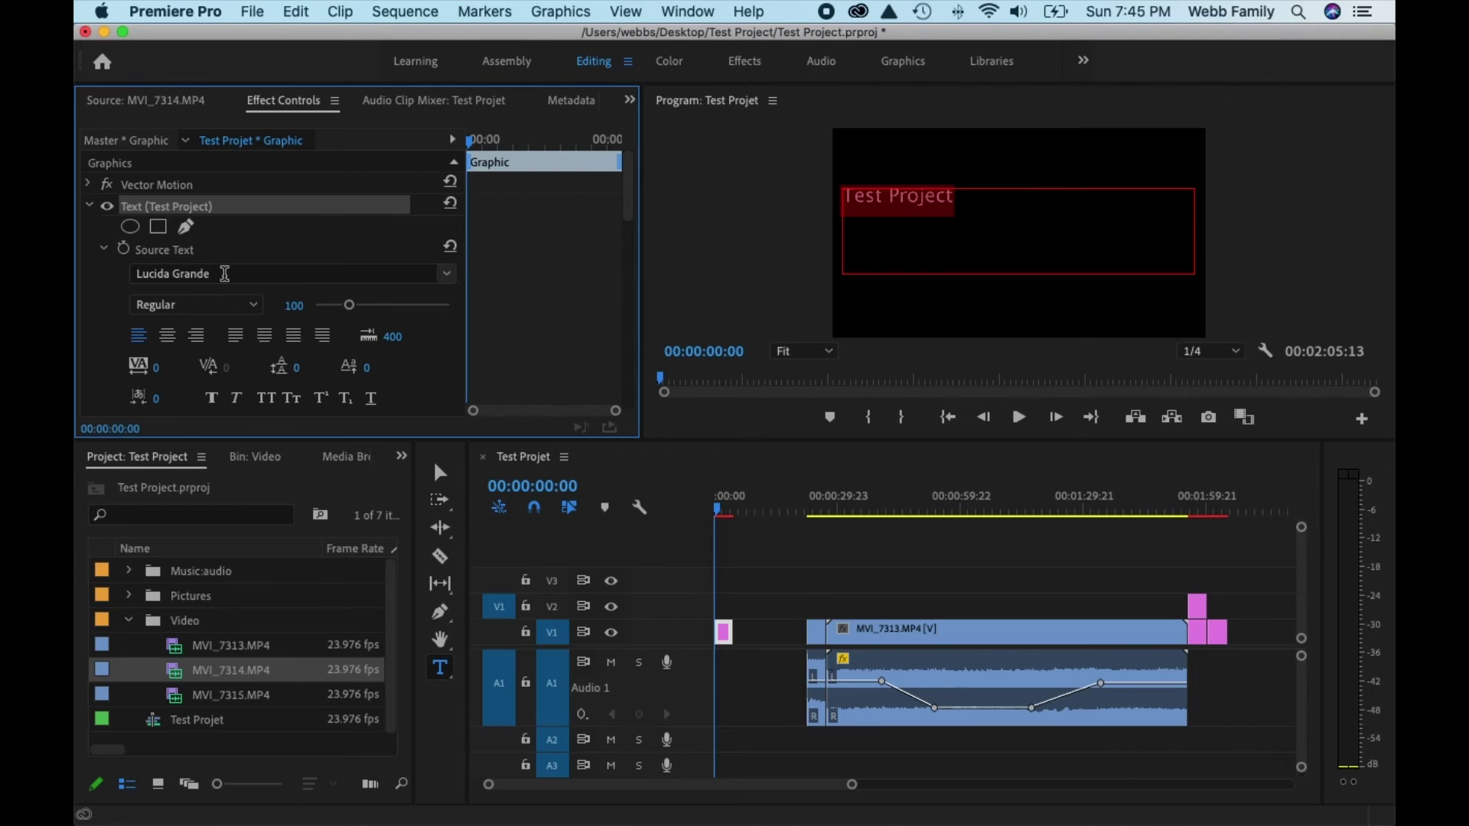
pyautogui.doubleClick(190, 275)
pyautogui.write('Calligraphy')
pyautogui.press('Return')
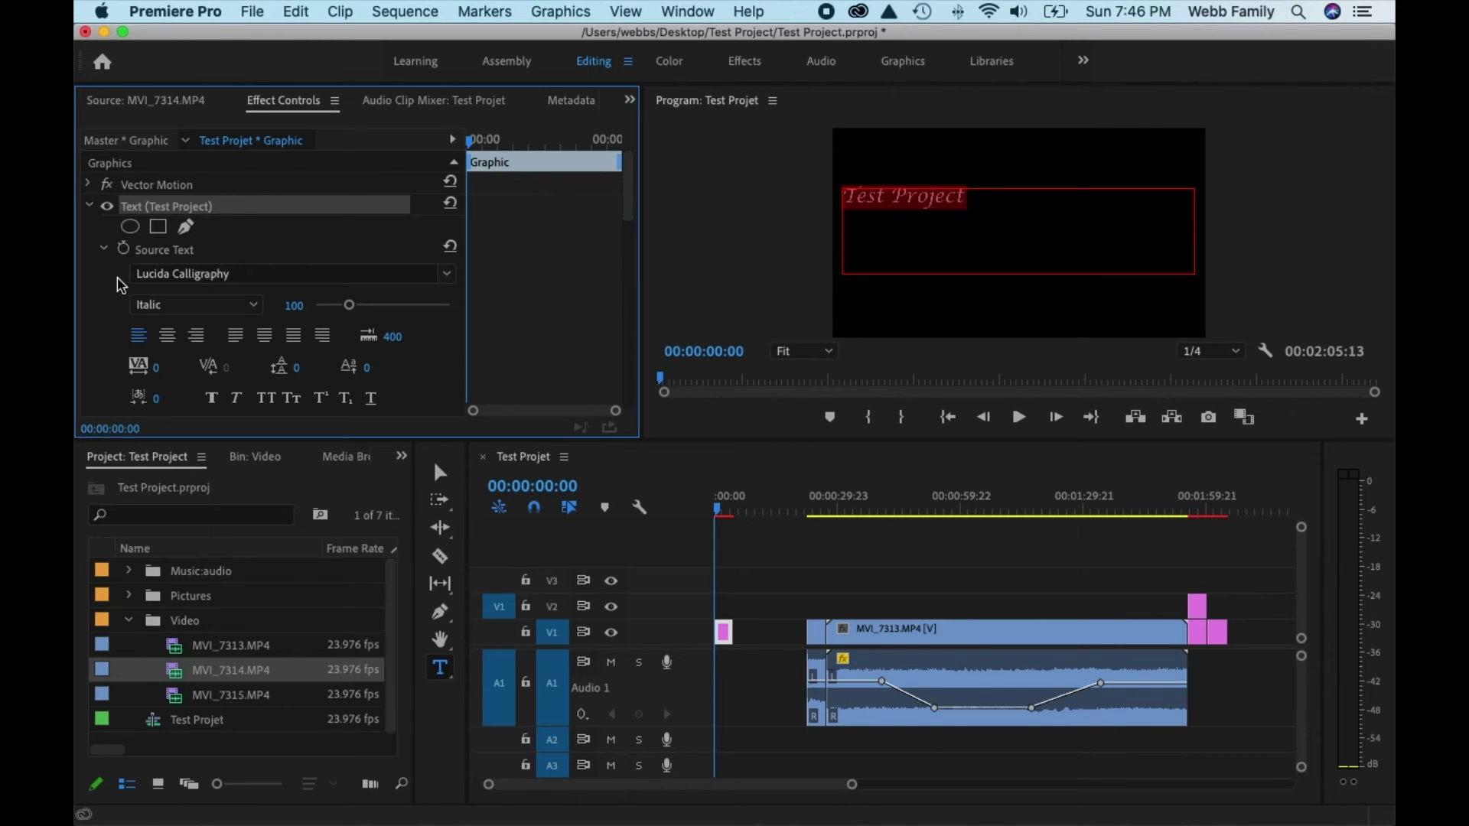
pyautogui.scroll(-3, 111, 289)
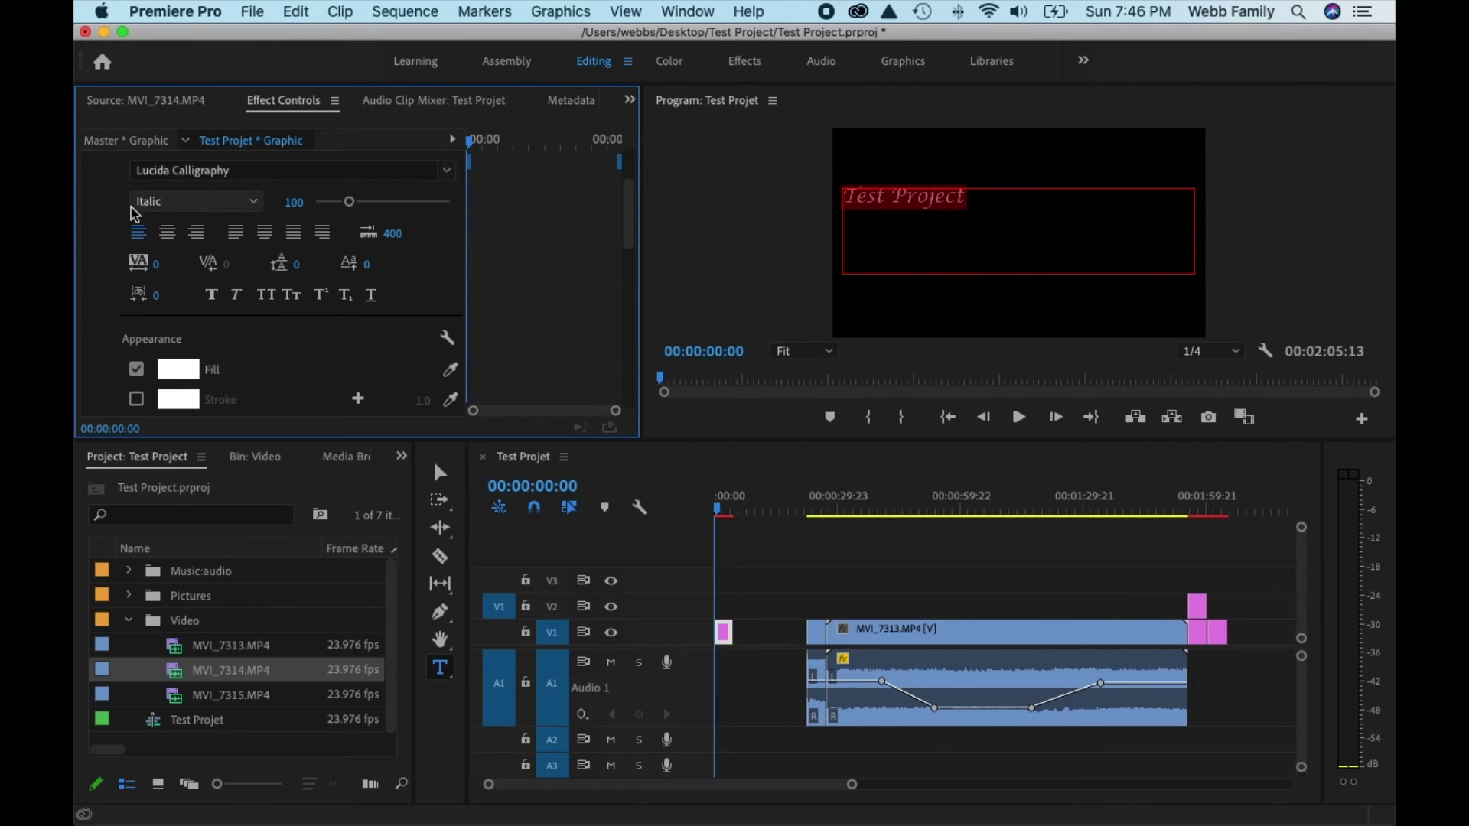
pyautogui.scroll(3, 107, 210)
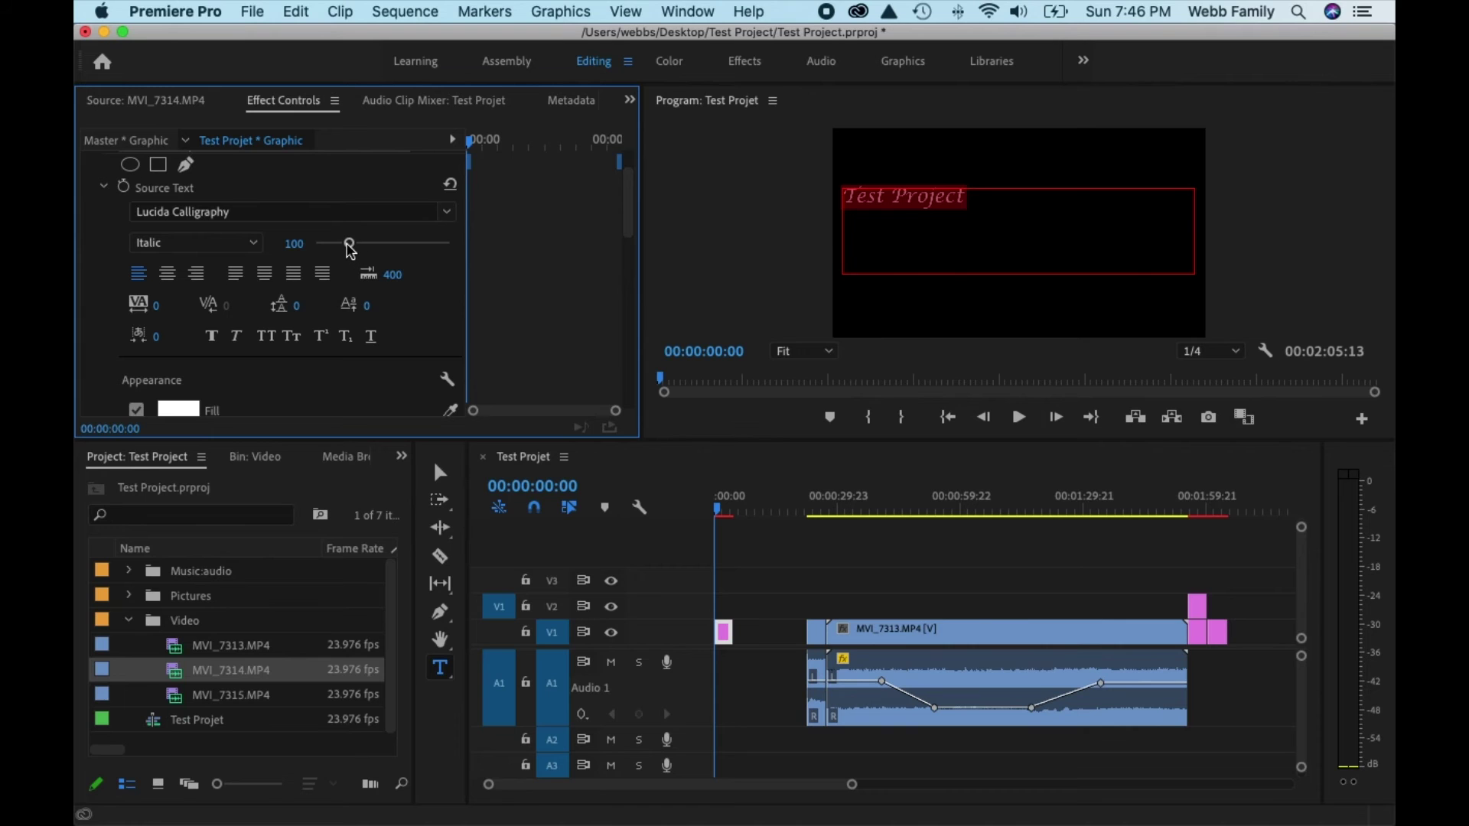
pyautogui.moveTo(350, 247); pyautogui.dragTo(387, 248)
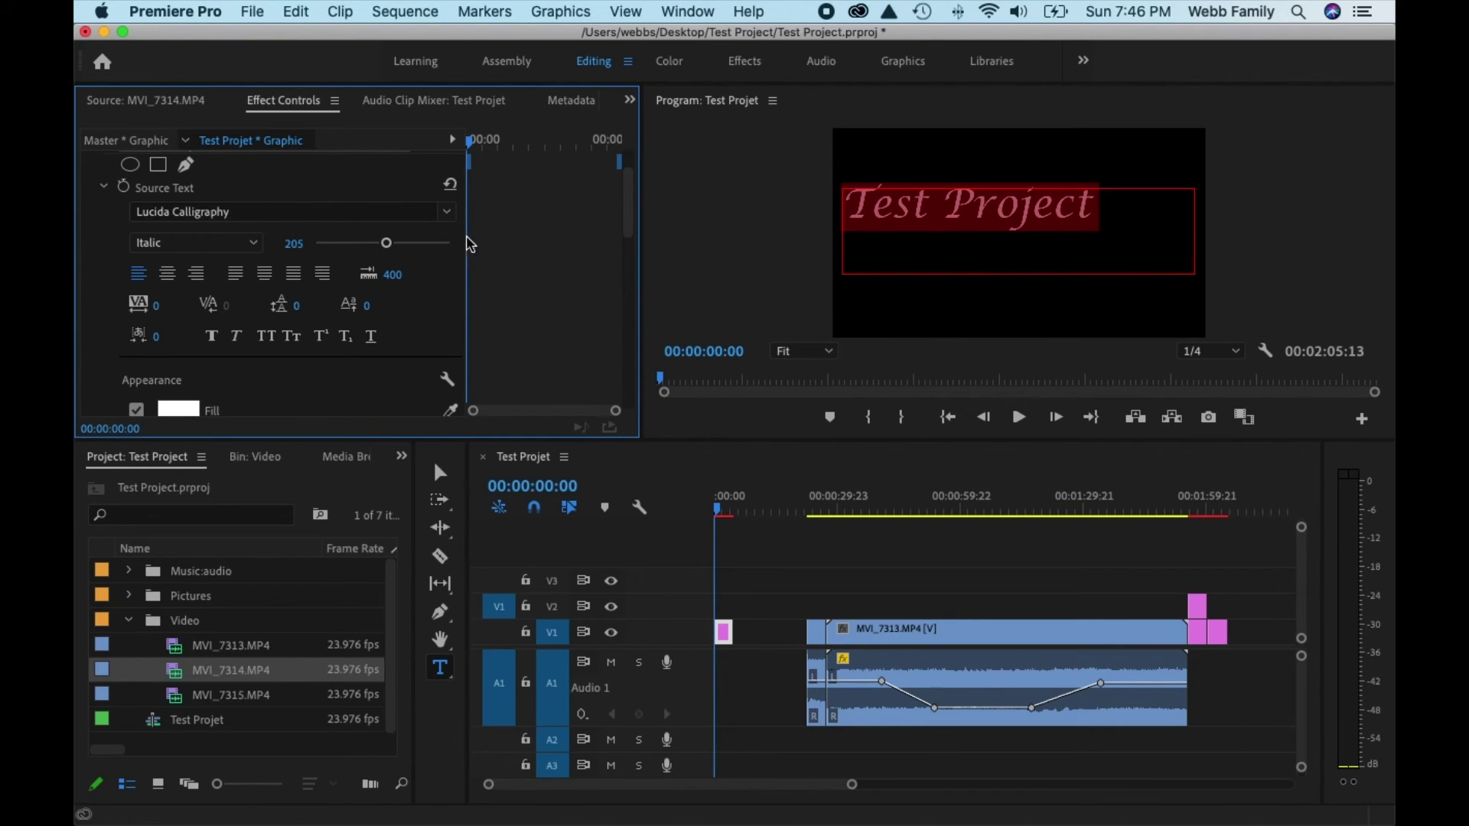
# Center-align the title text, keep its white fill, and lengthen the title clip to about 00:00:10:06.
pyautogui.click(170, 277)
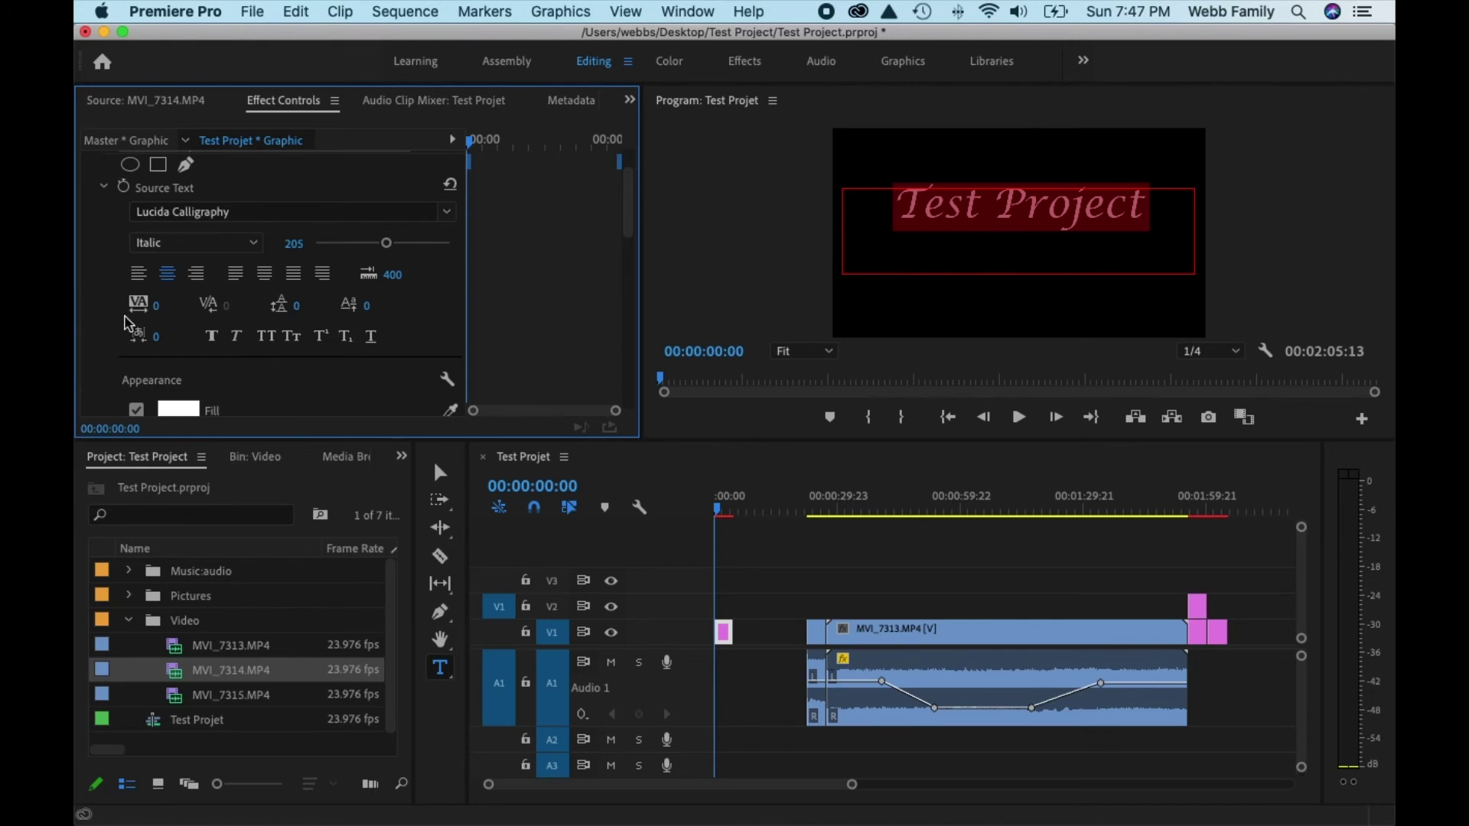
pyautogui.scroll(-5, 104, 296)
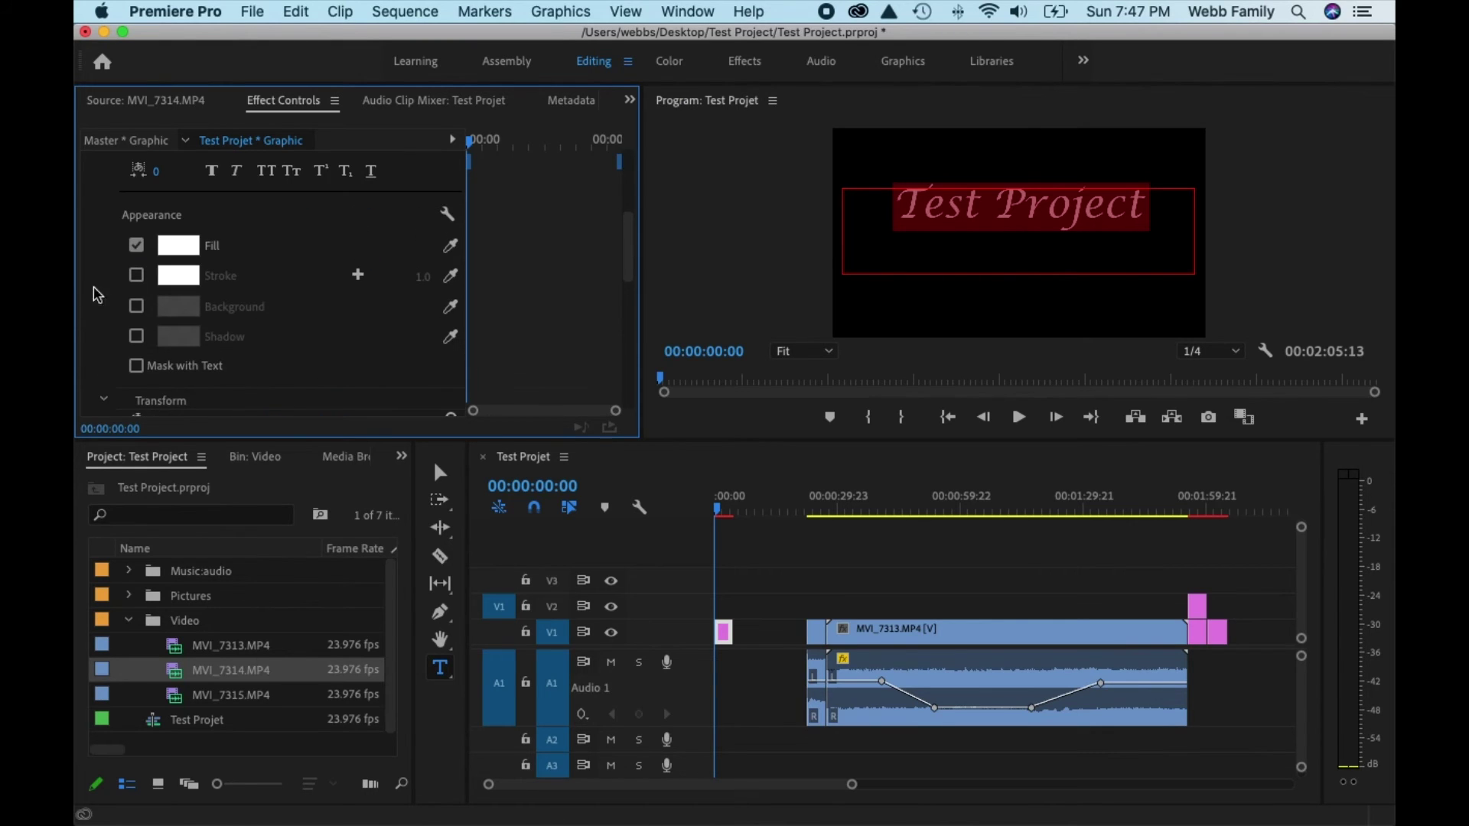
pyautogui.click(172, 248)
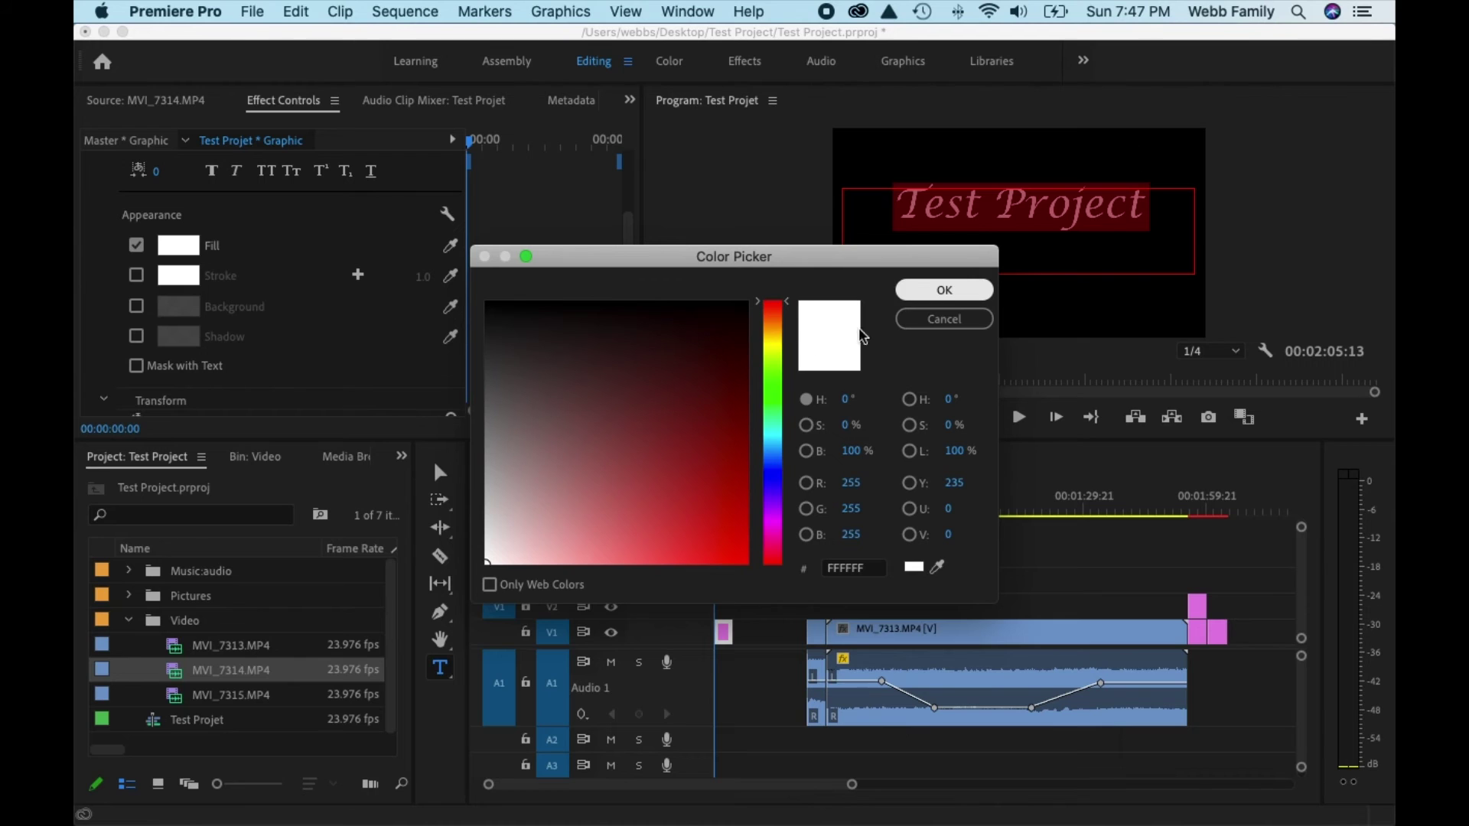
pyautogui.click(945, 294)
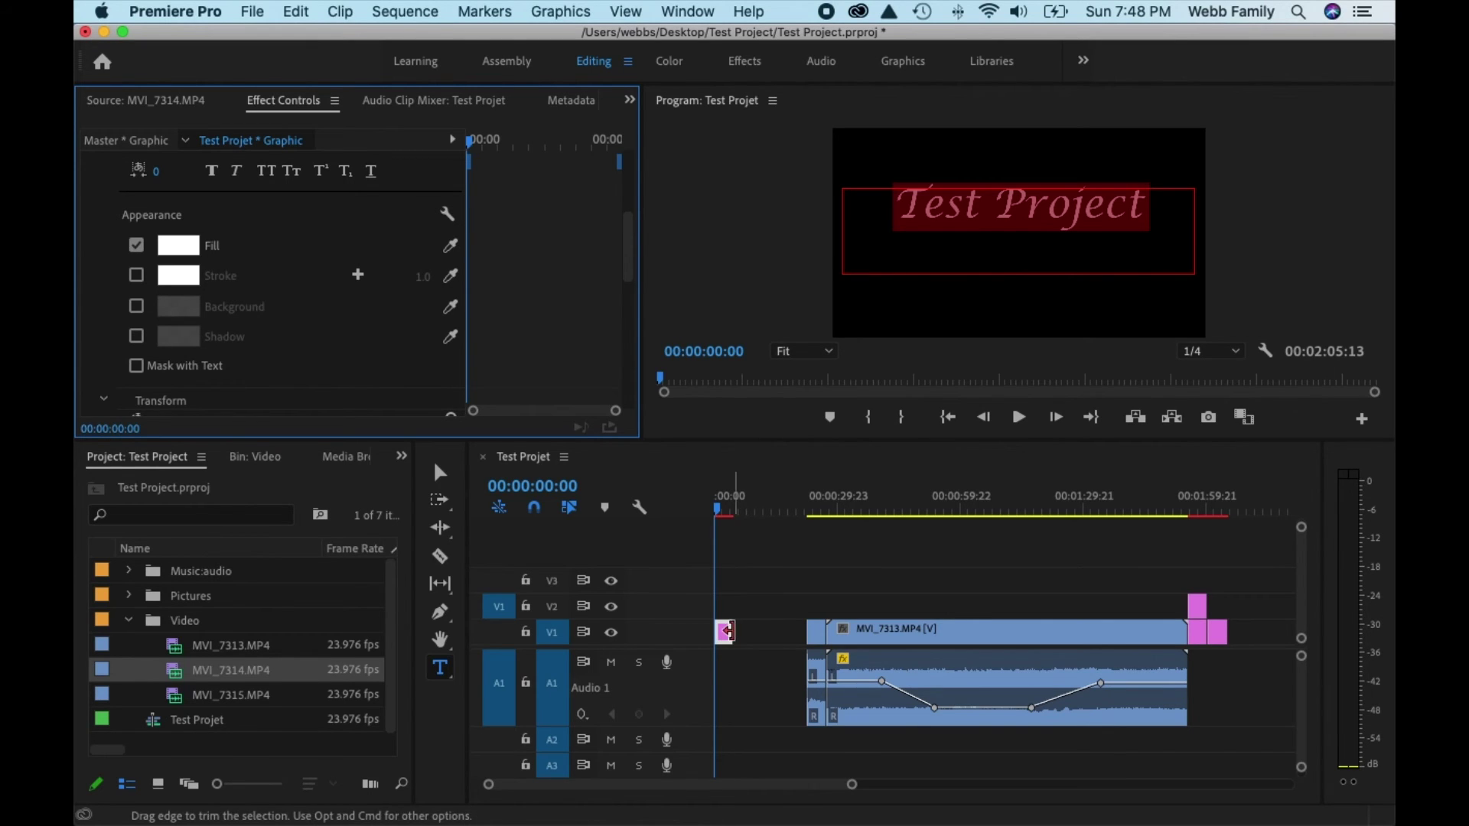
pyautogui.moveTo(726, 632); pyautogui.dragTo(773, 662)
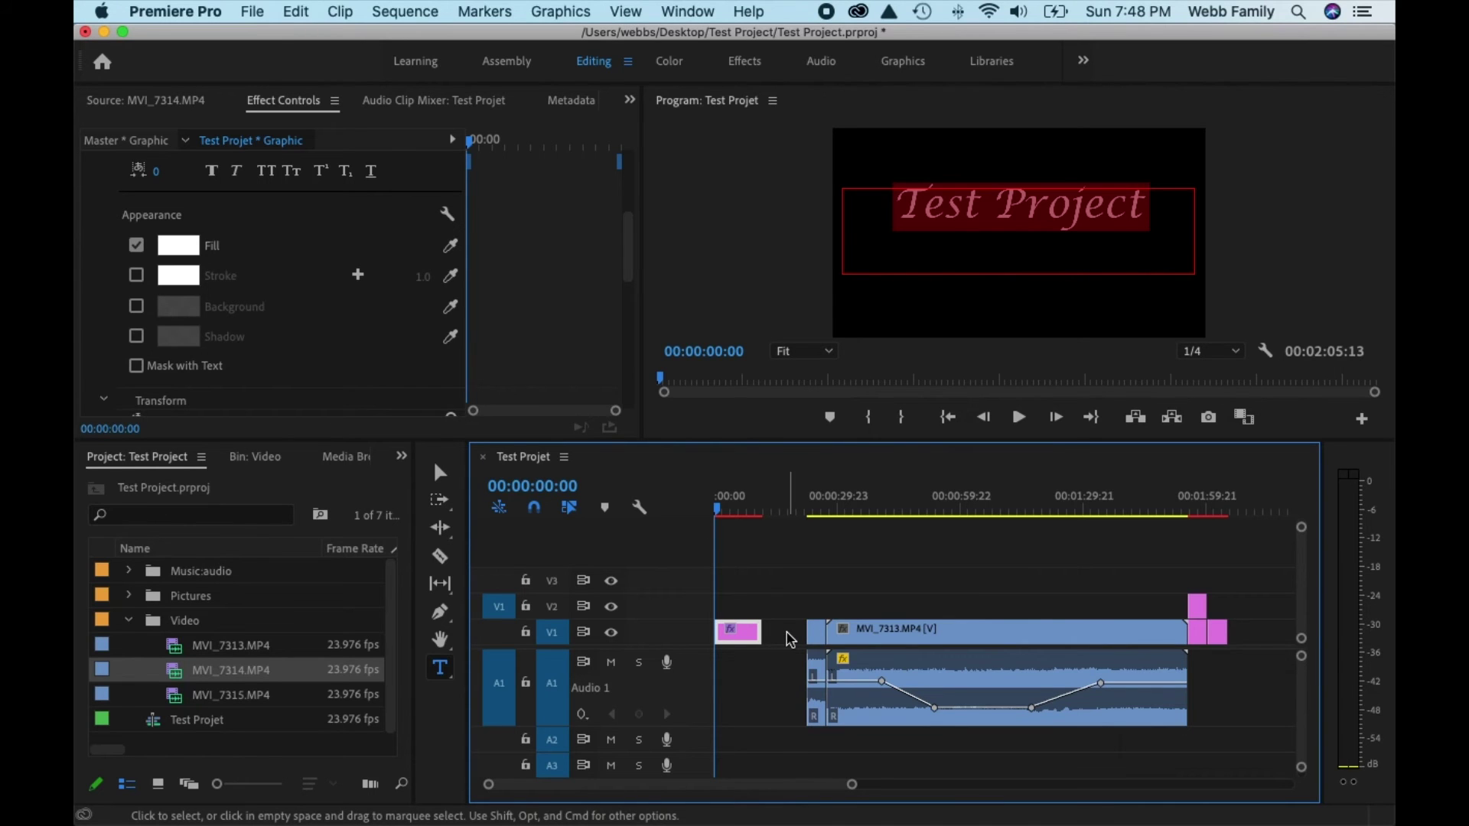
# Adjust the title clip's end edge back and forth, settling at roughly 00:00:09:12 long.
pyautogui.moveTo(761, 632); pyautogui.dragTo(756, 631)
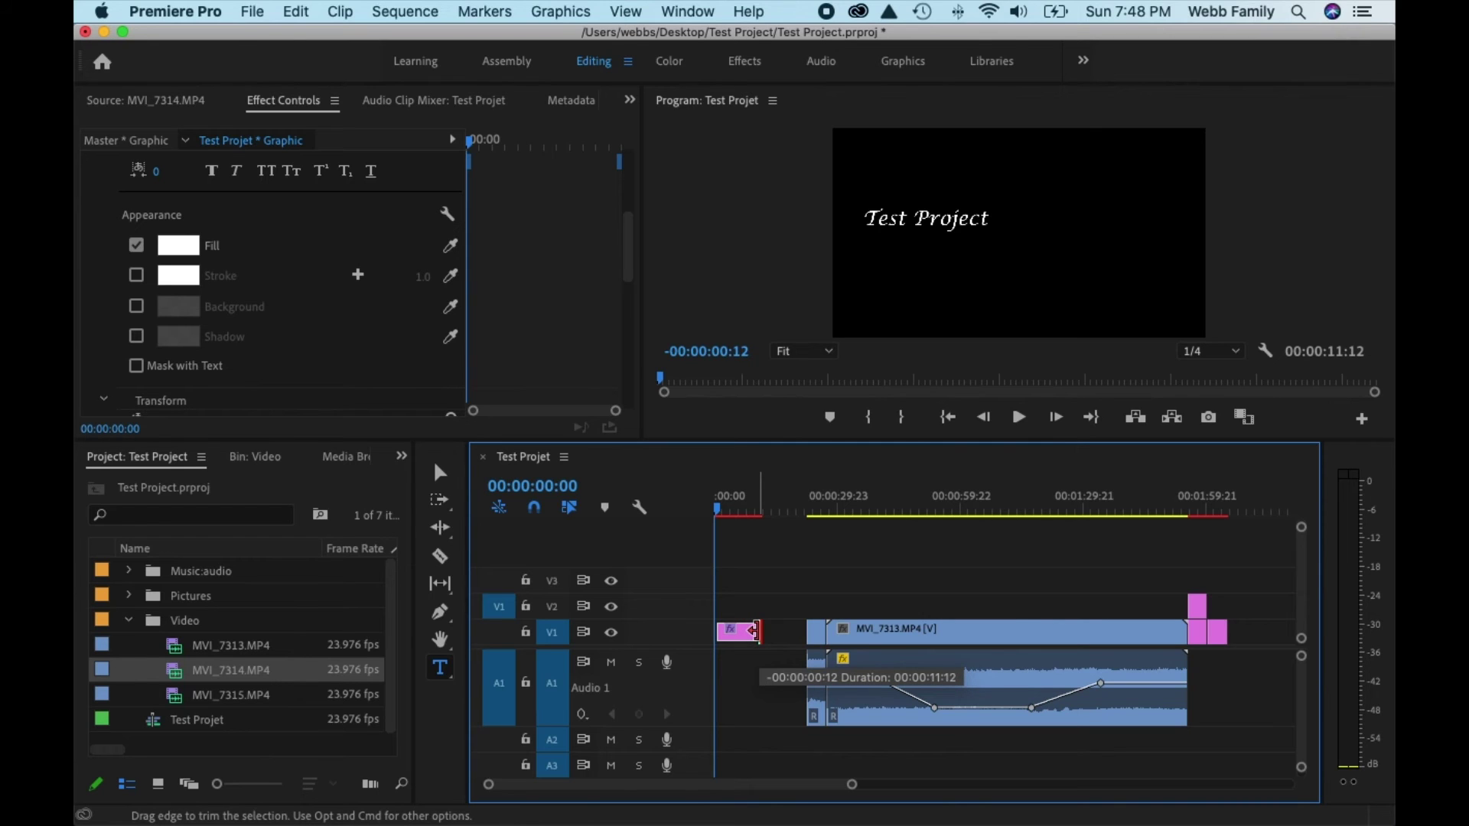
pyautogui.moveTo(756, 631)
pyautogui.mouseDown()
pyautogui.moveTo(743, 630)
pyautogui.moveTo(774, 632)
pyautogui.mouseUp()
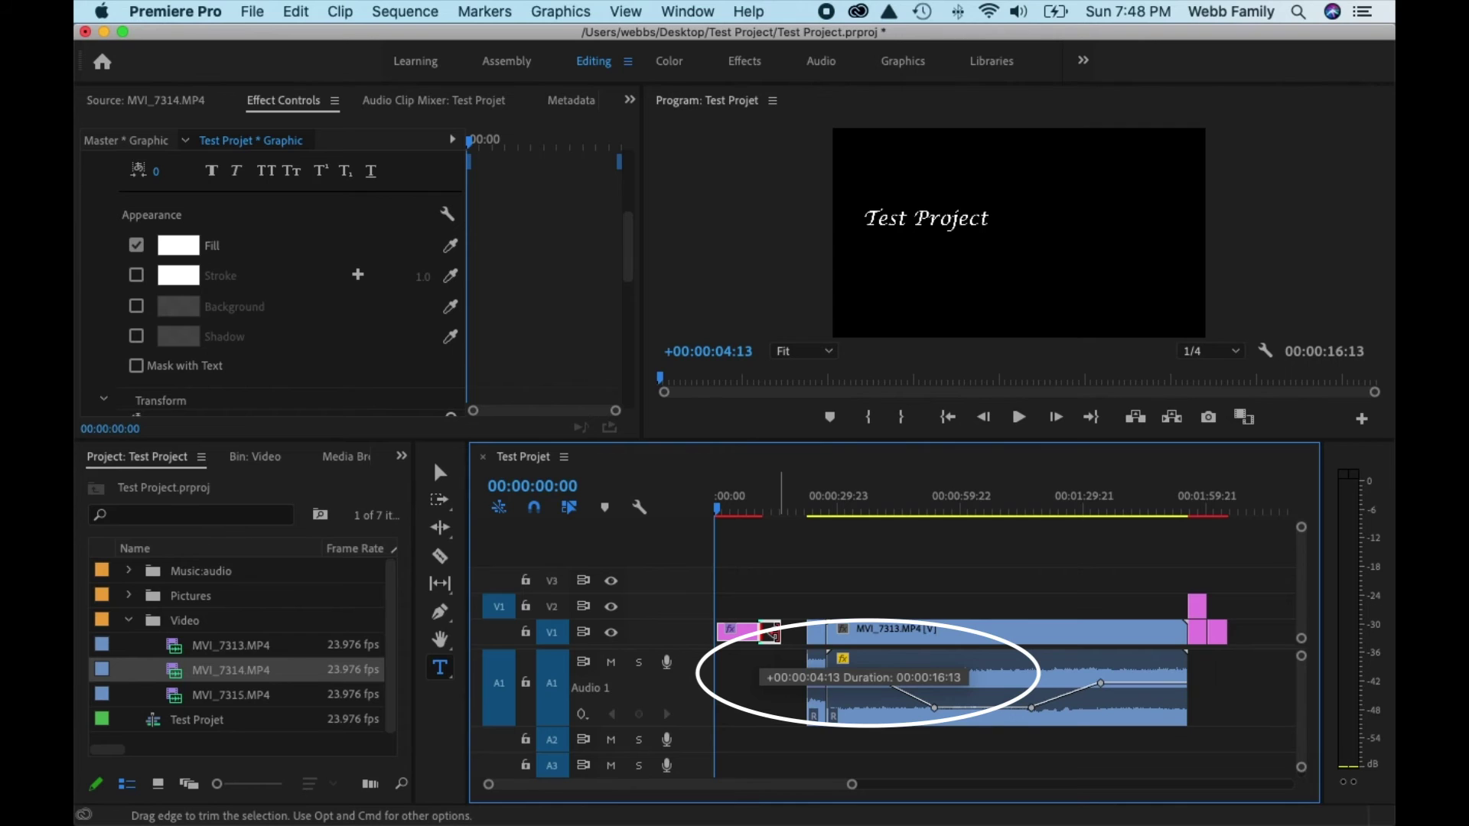
pyautogui.moveTo(774, 632); pyautogui.dragTo(739, 632)
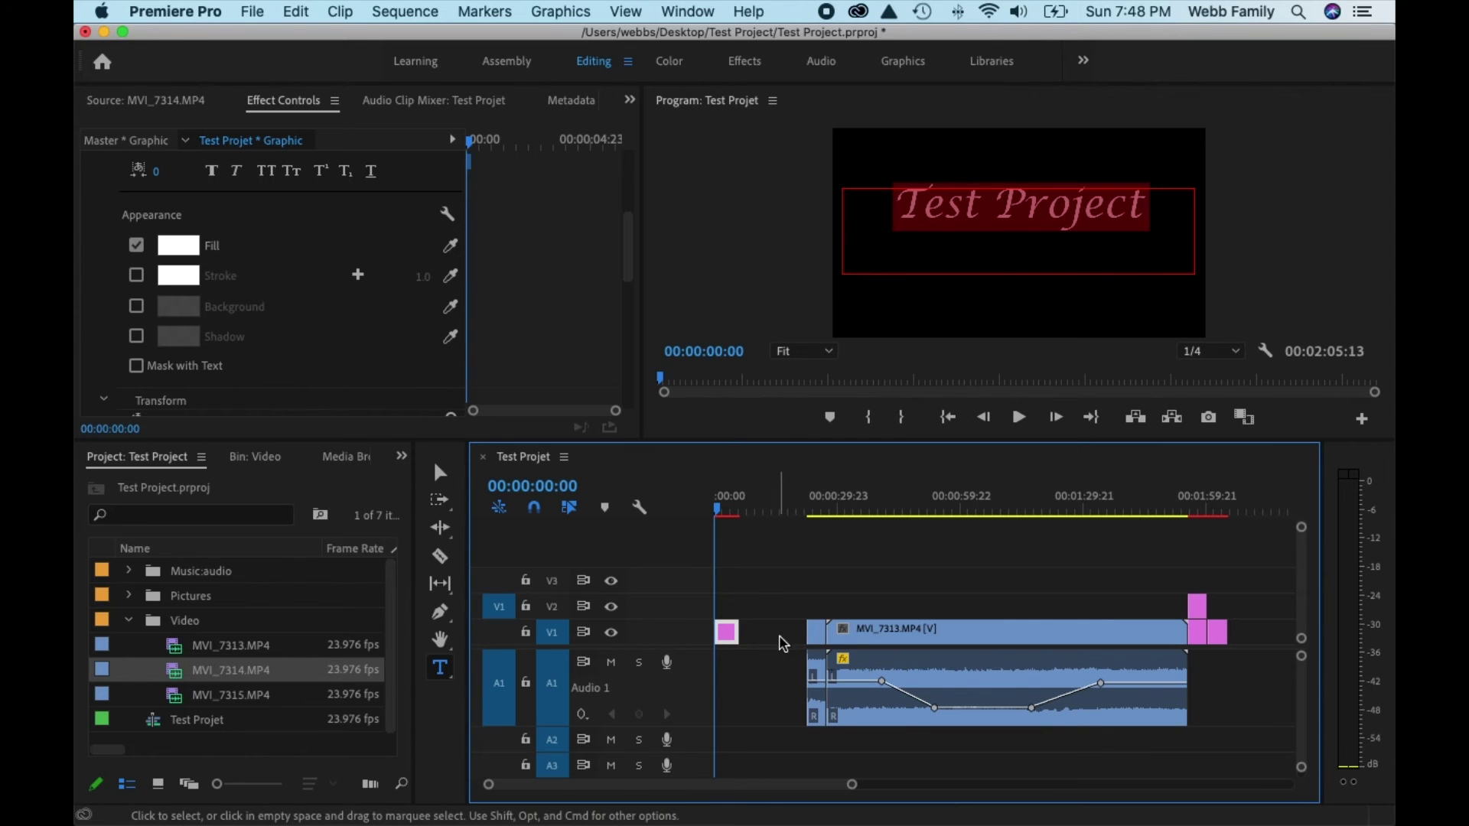
# Ripple Delete the gap between the title and MVI_7313 and return the playhead to the start.
pyautogui.rightClick(782, 645)
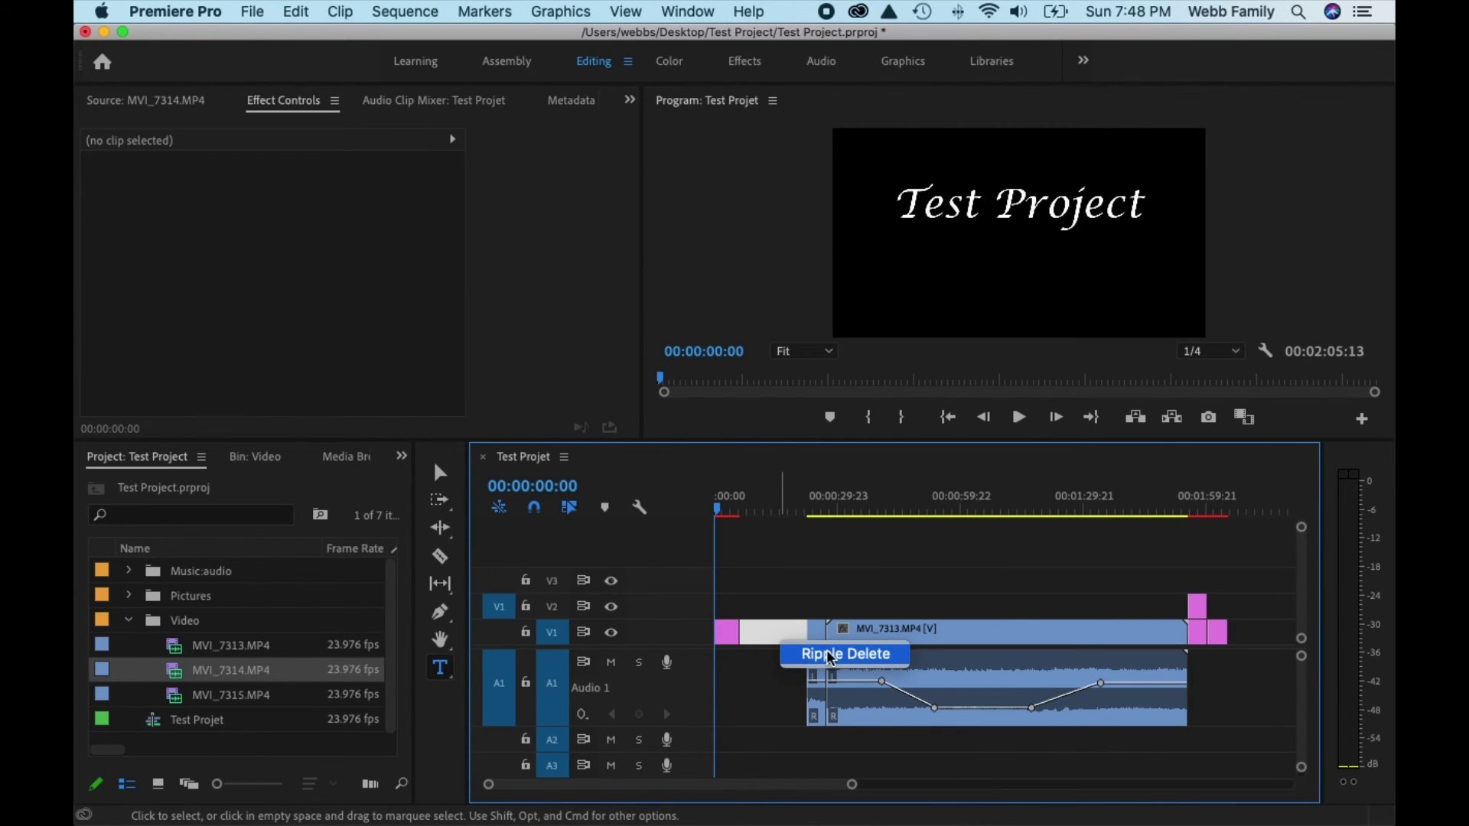
pyautogui.click(830, 655)
pyautogui.press('Down')
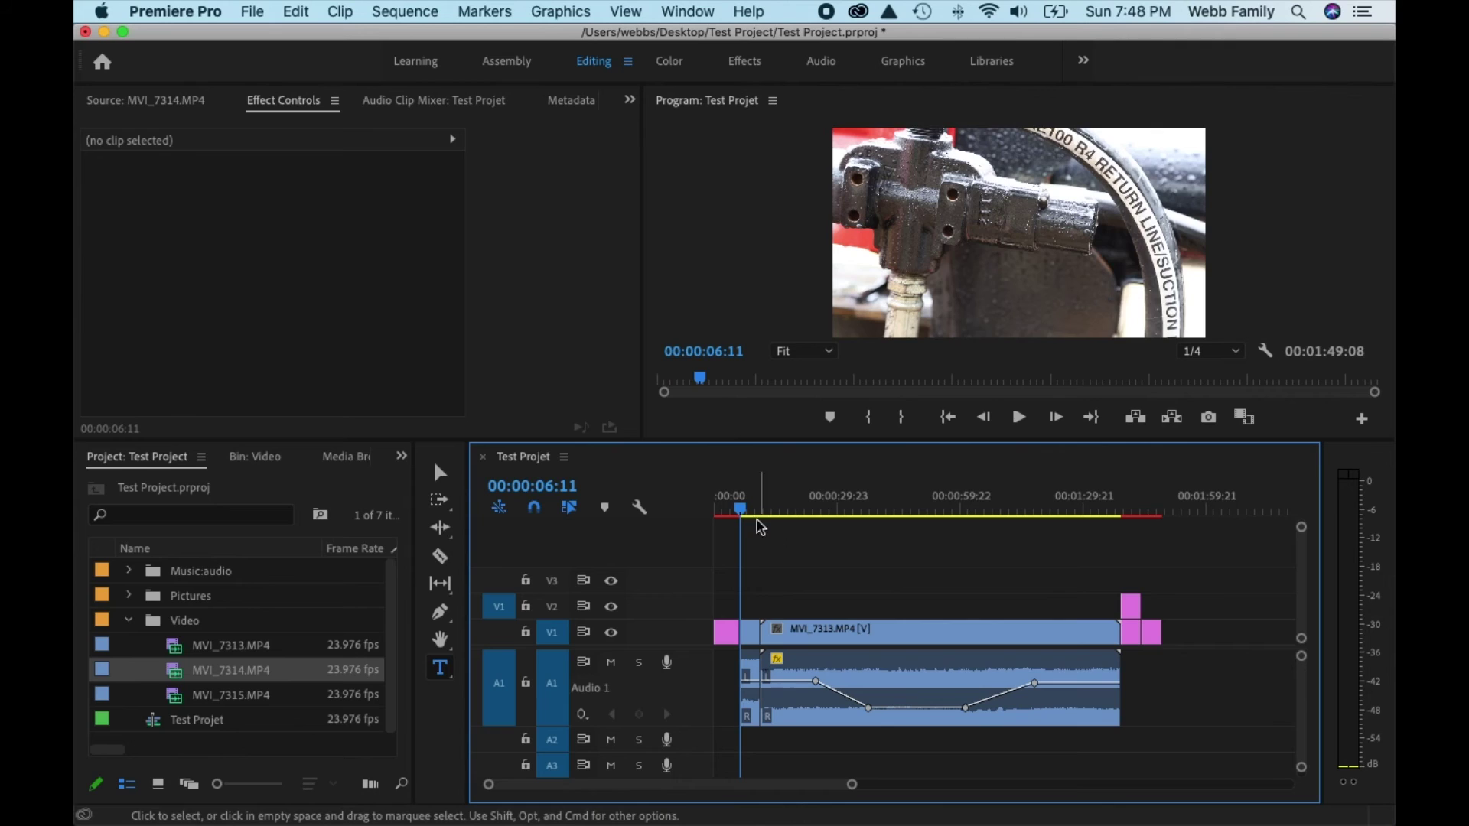
pyautogui.moveTo(740, 508); pyautogui.dragTo(694, 511)
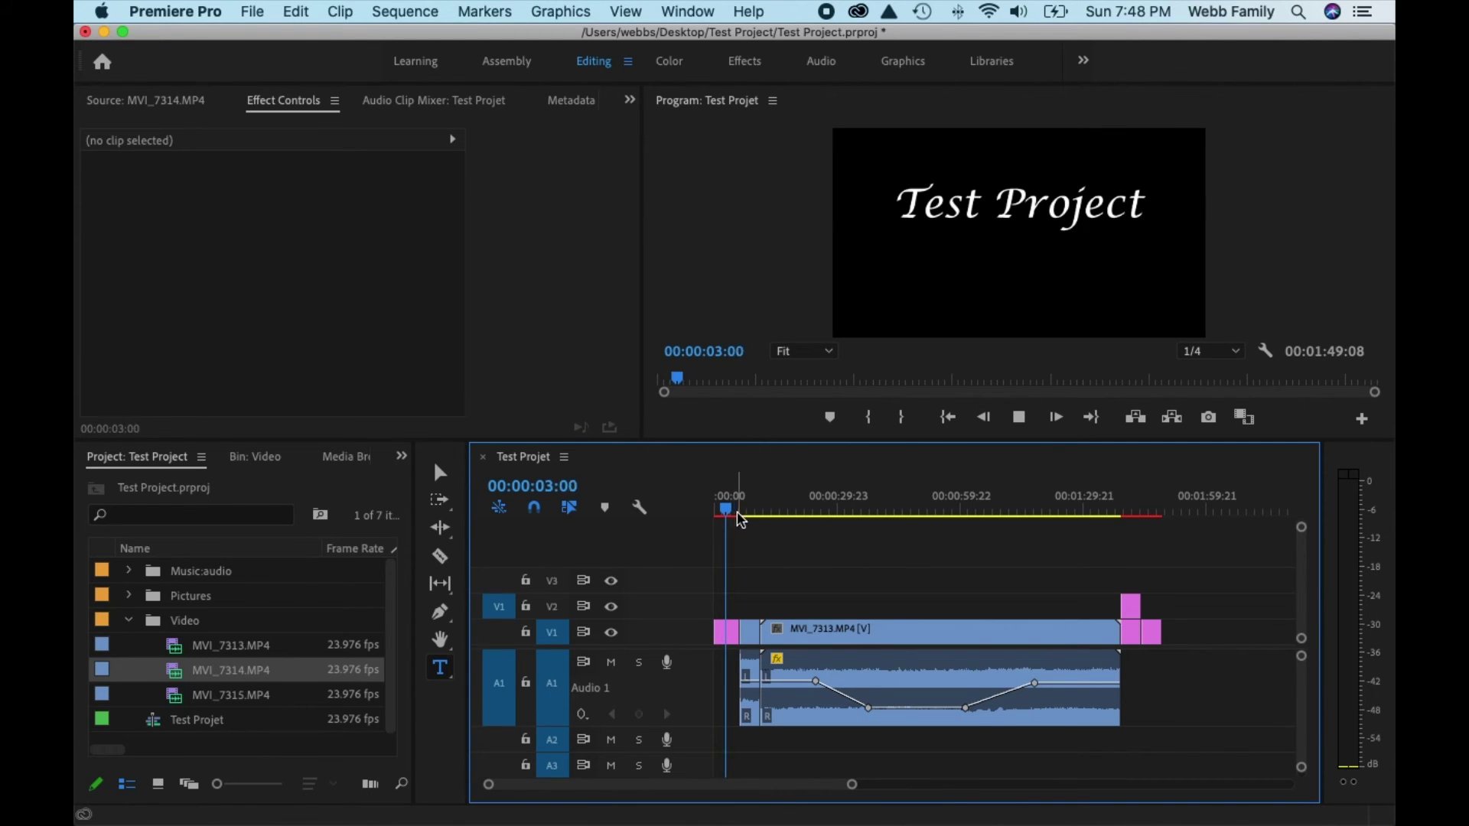
# Play back the 00:01:49:08 sequence, stopping and resuming playback to review it.
pyautogui.press('space')
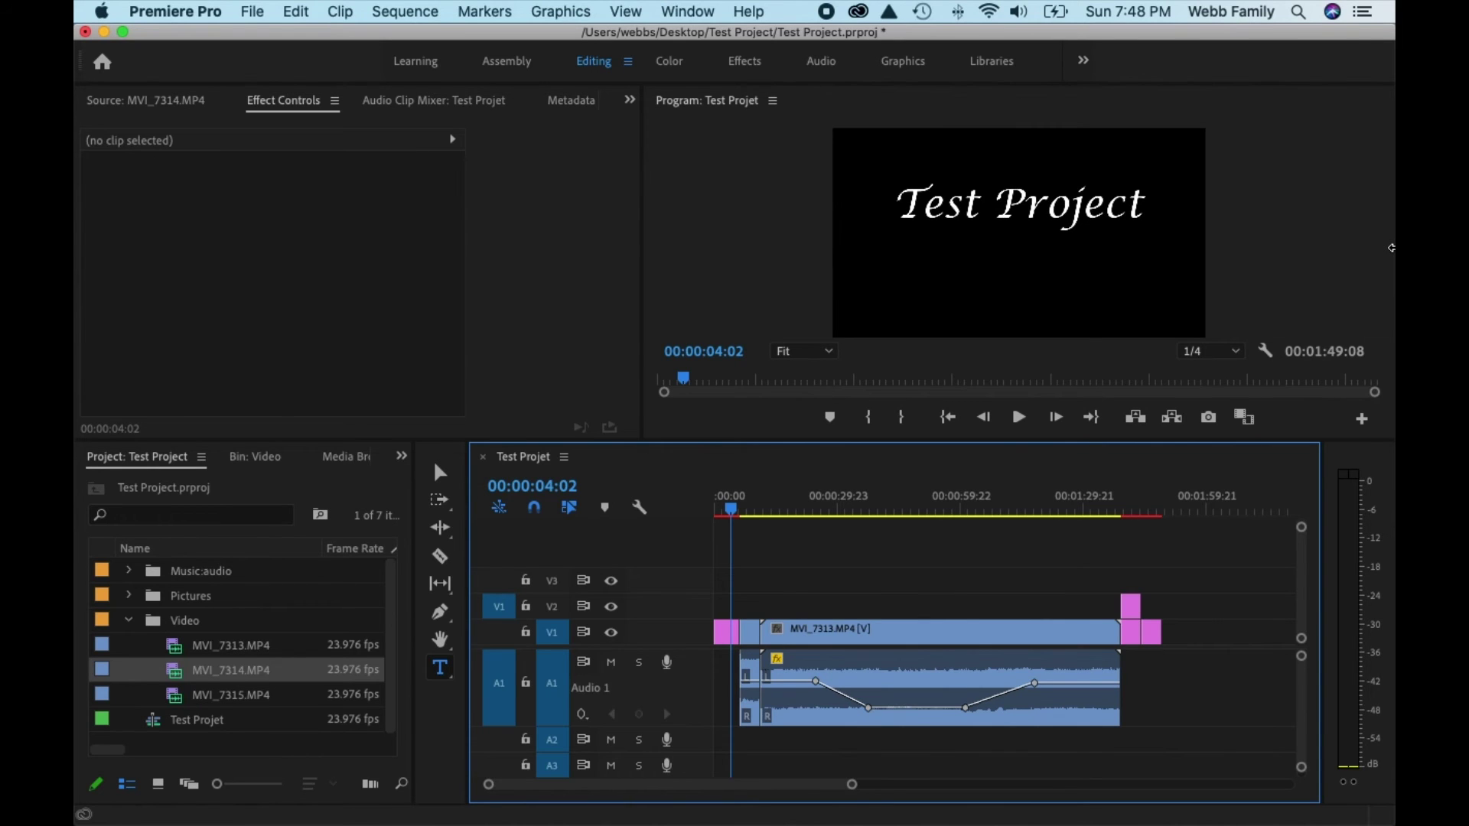
pyautogui.click(1358, 392)
pyautogui.press('space')
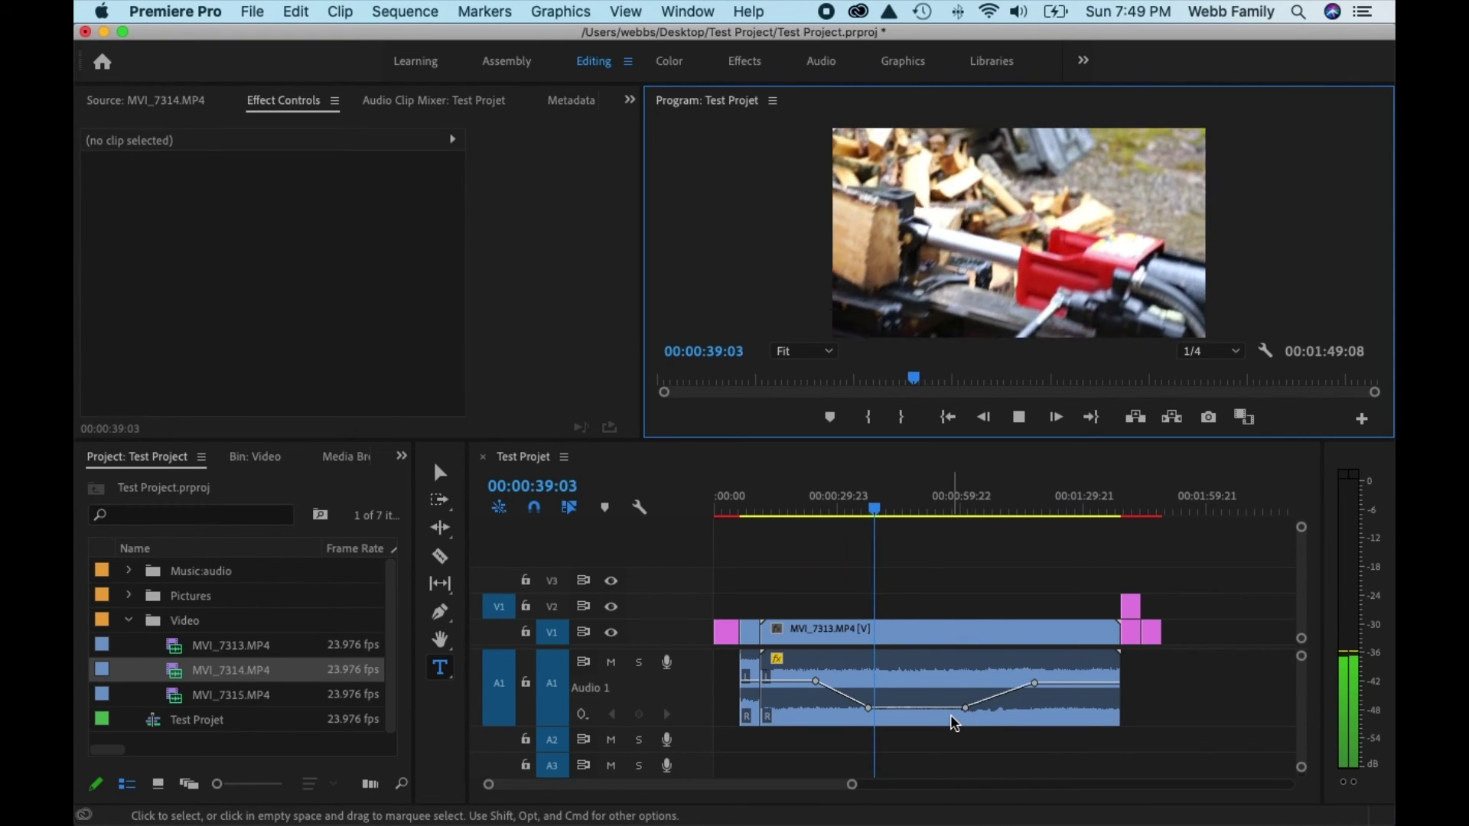
# Stop playback, scrub the sequence to the stone birdbath still at 00:01:41:10, and collapse the Video folder.
pyautogui.press('space')
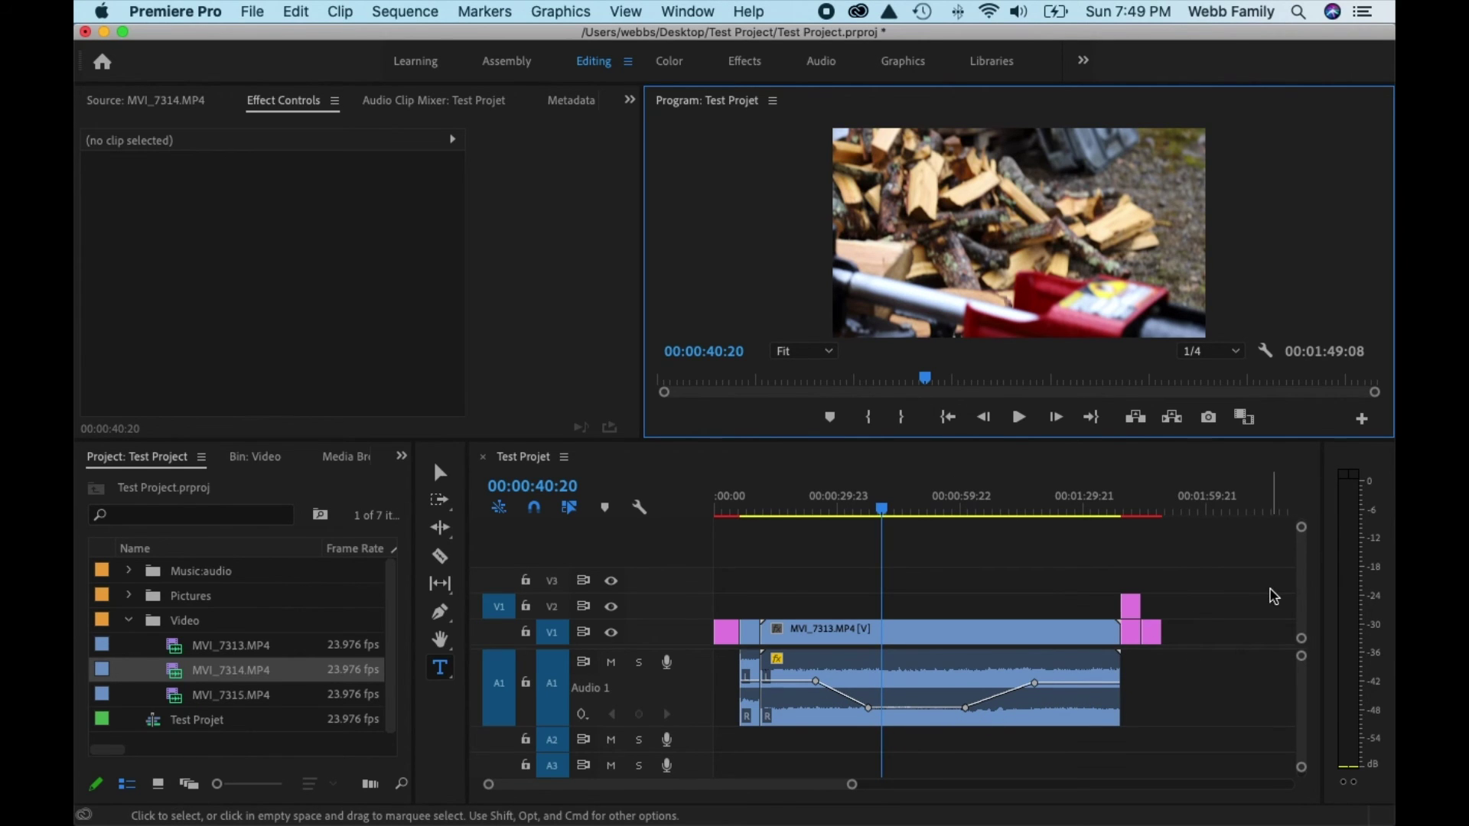
pyautogui.moveTo(716, 517); pyautogui.dragTo(1135, 552)
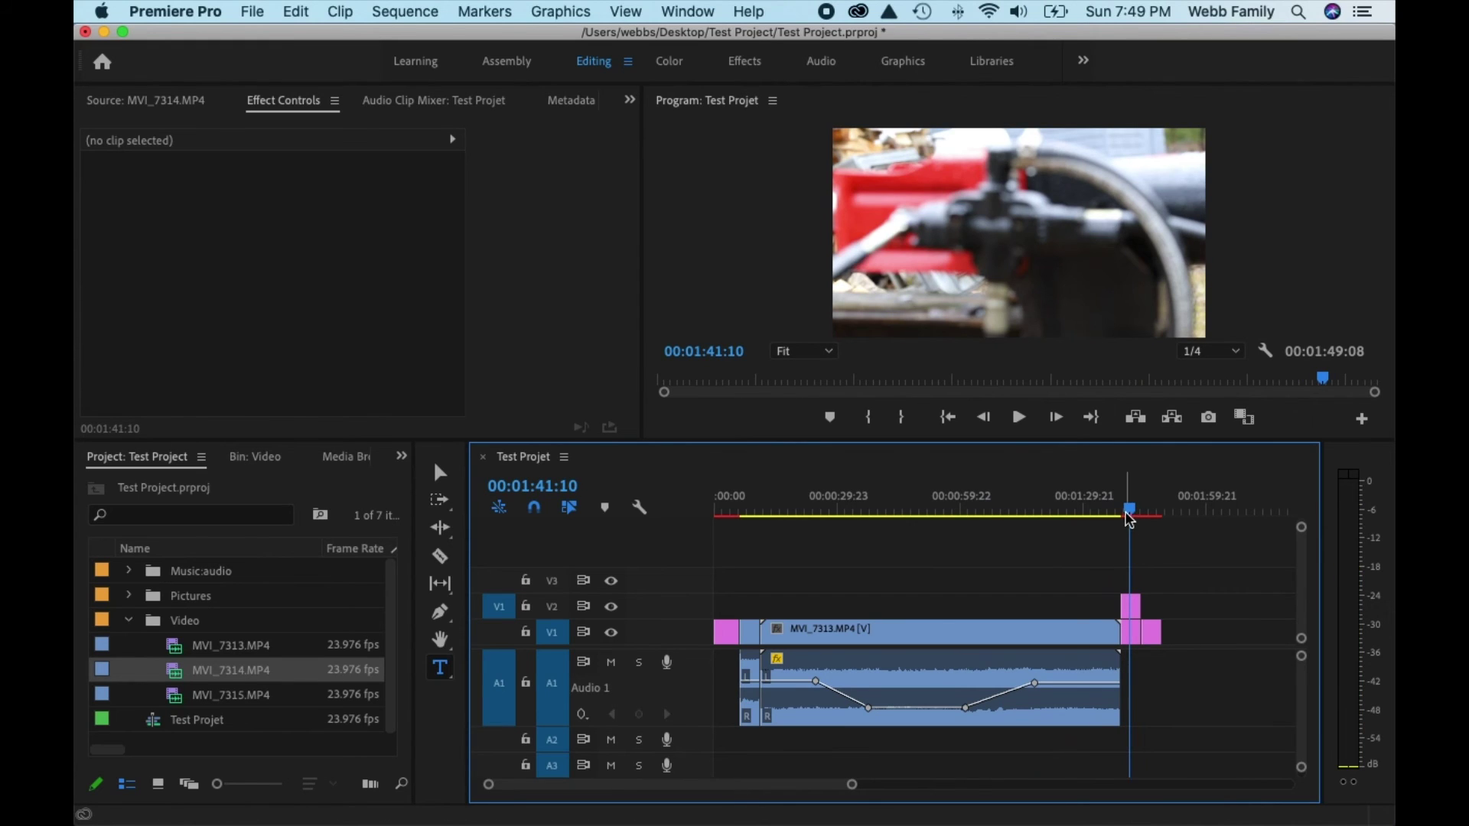
pyautogui.click(1133, 517)
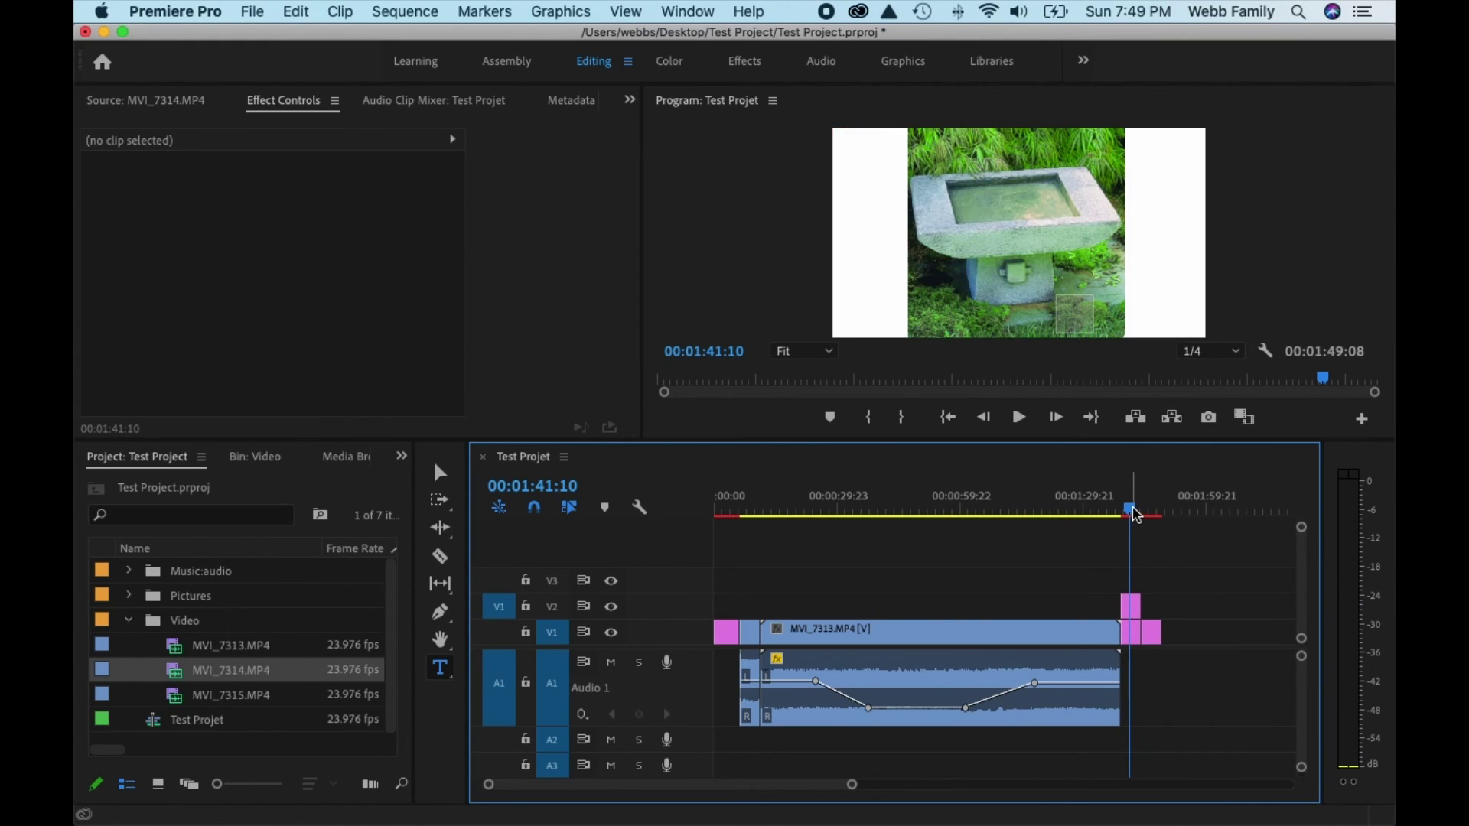
pyautogui.click(131, 622)
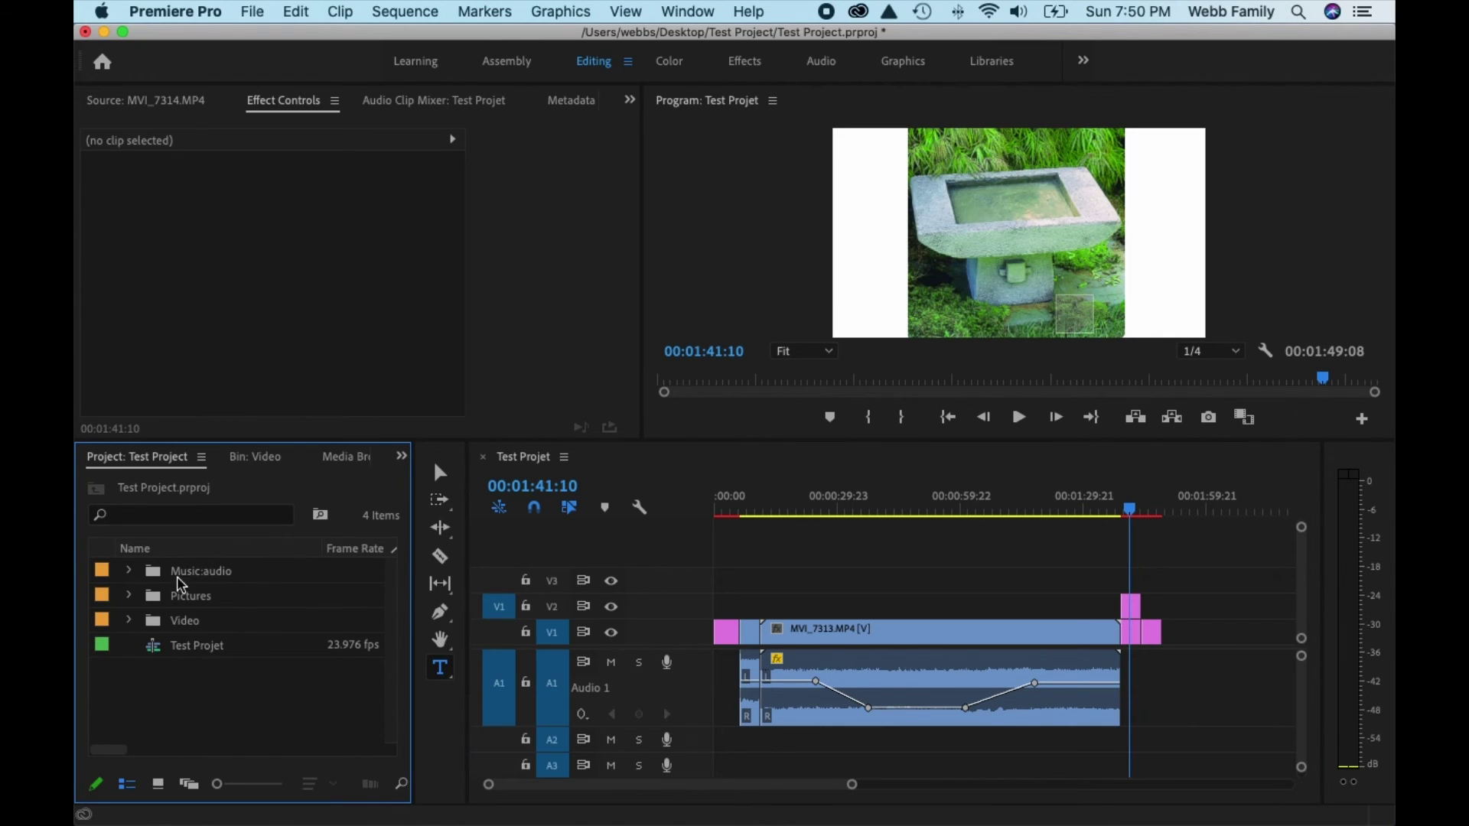
# Place ES_Give Me Your Attention from Music:audio on track A2 at 00:00 and enlarge A2.
pyautogui.click(129, 574)
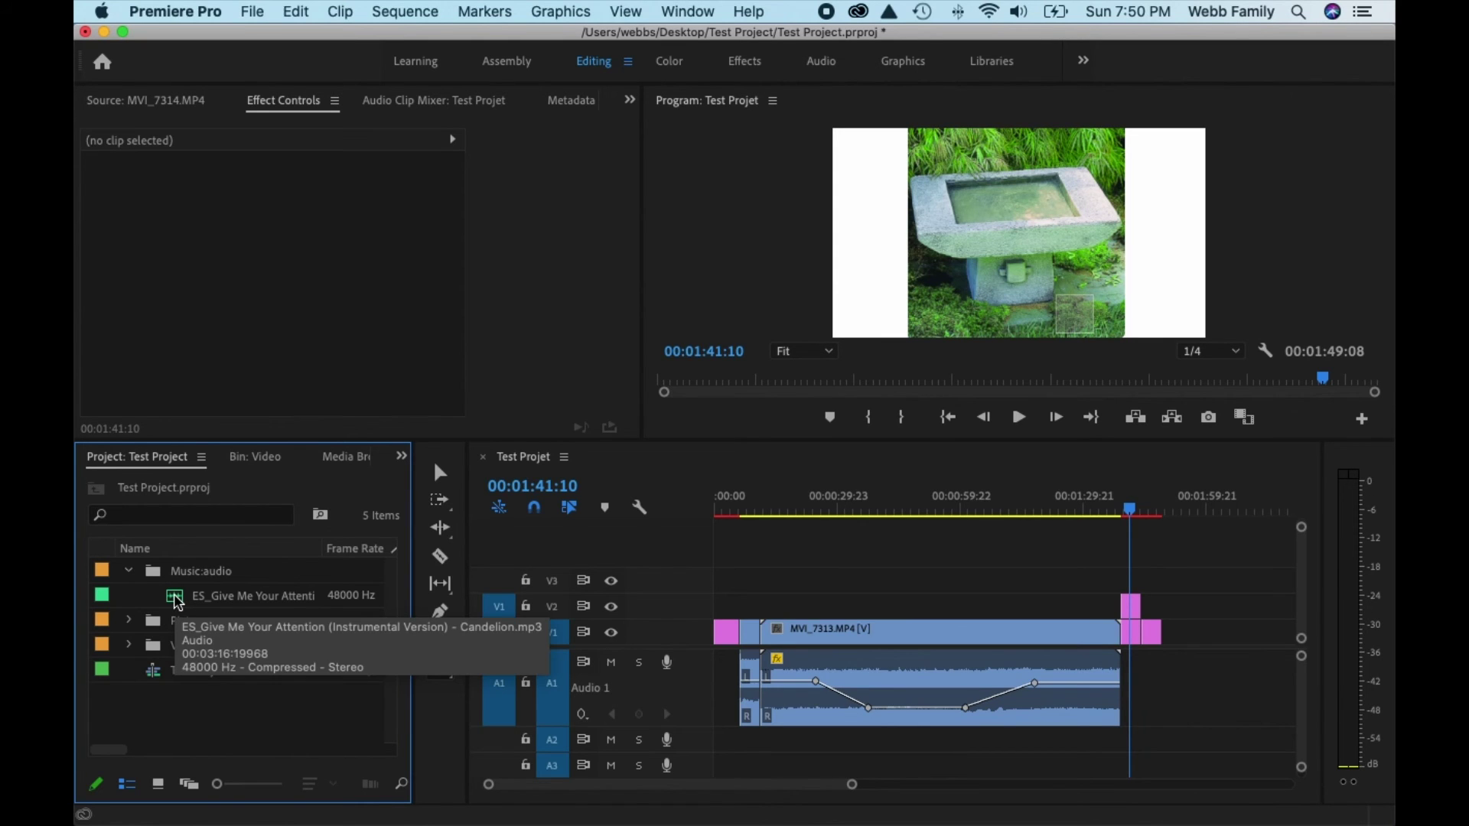
pyautogui.click(177, 602)
pyautogui.moveTo(252, 604); pyautogui.dragTo(723, 746)
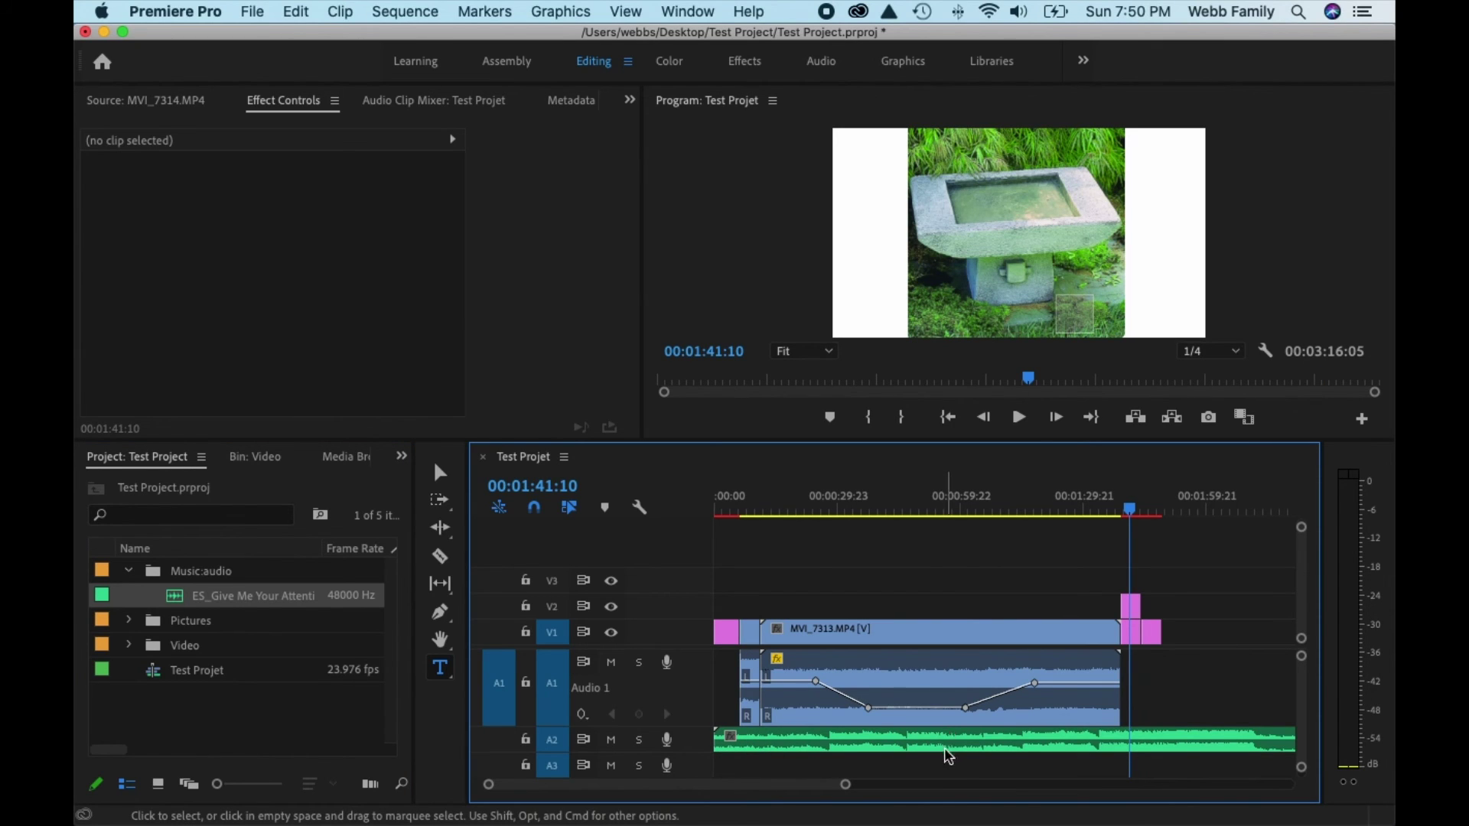
pyautogui.doubleClick(704, 748)
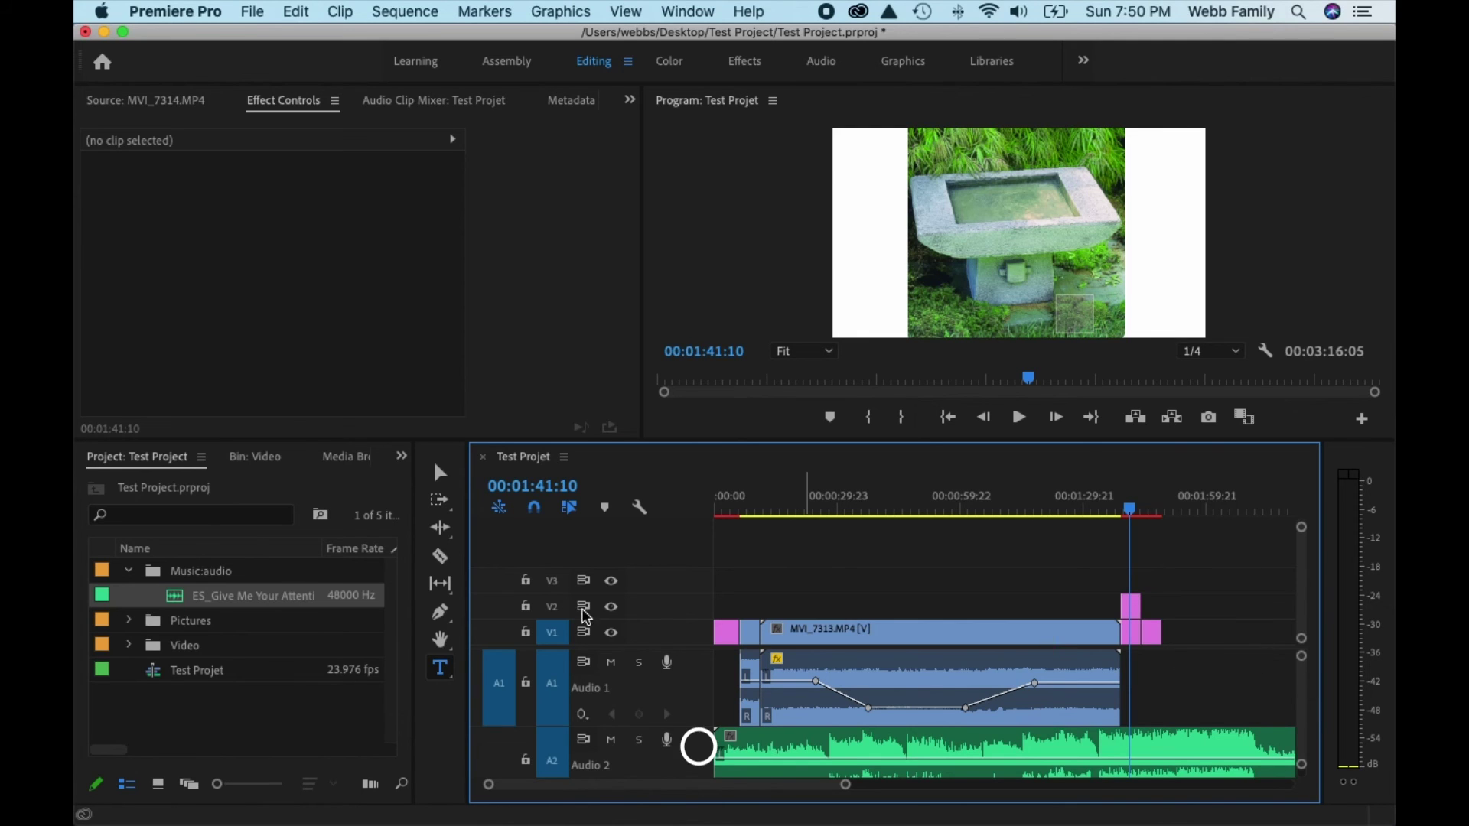
pyautogui.scroll(-1, 688, 650)
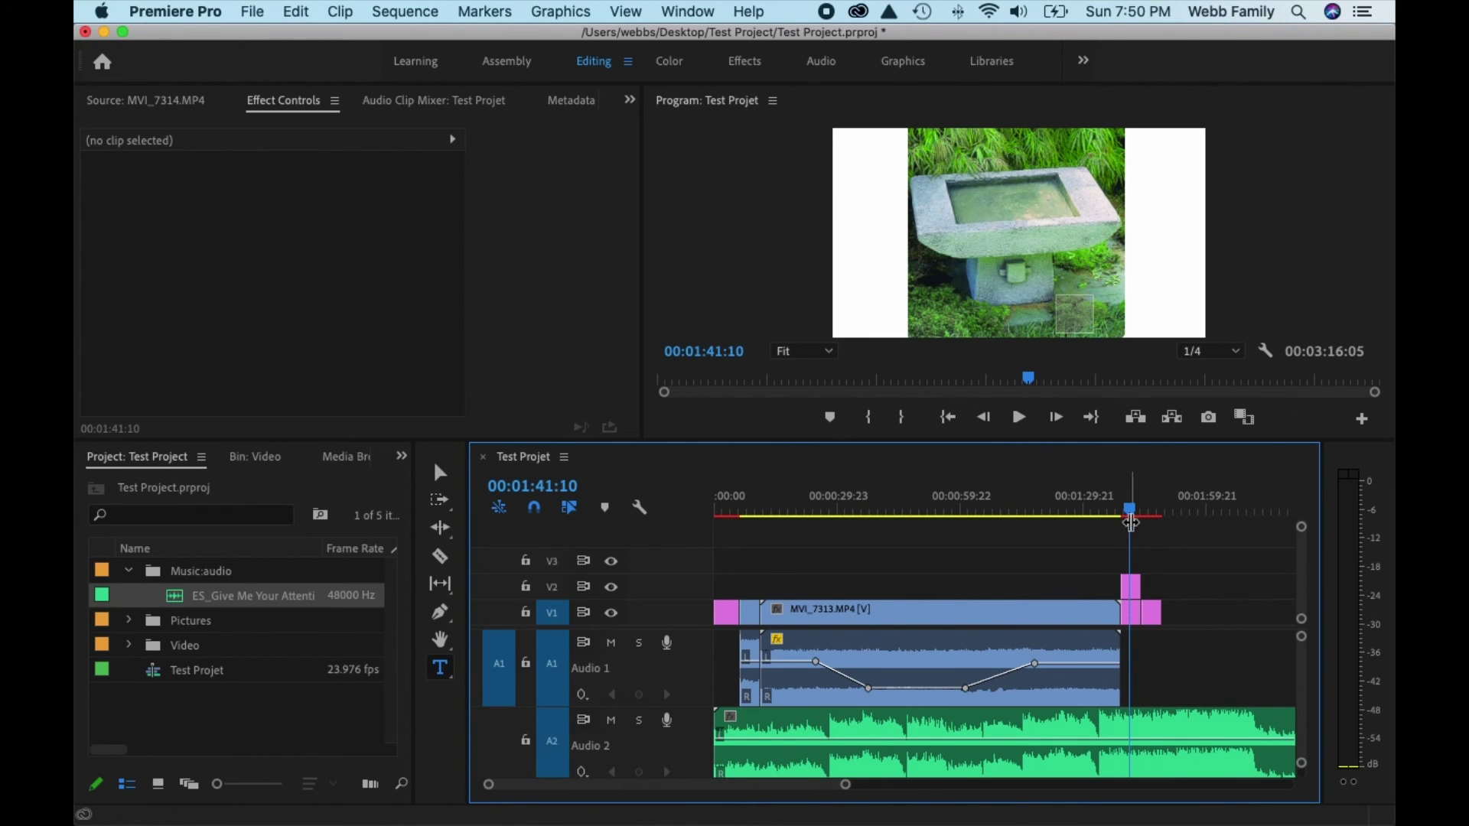
pyautogui.moveTo(1135, 518); pyautogui.dragTo(709, 509)
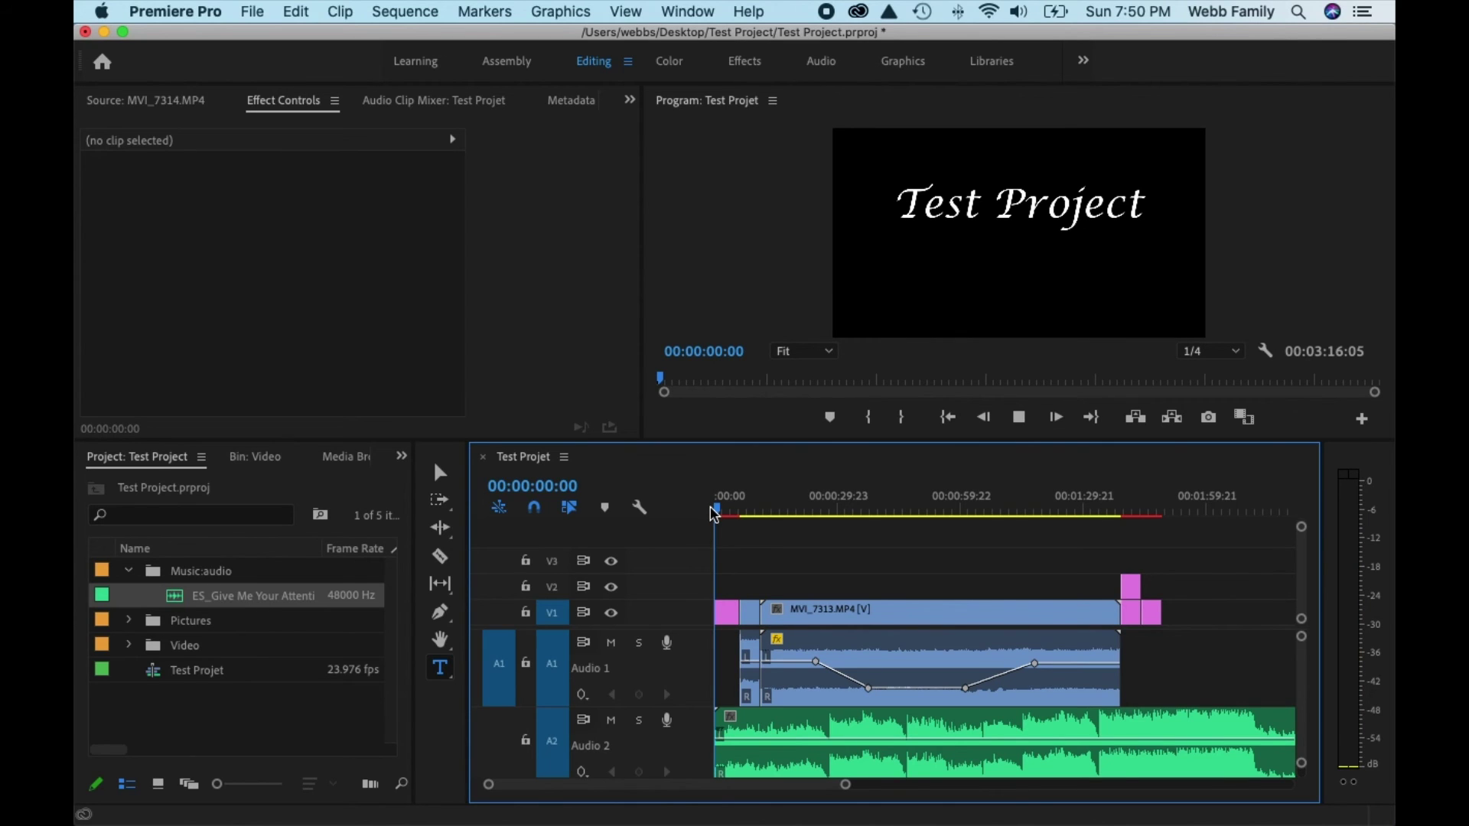
pyautogui.press('space')
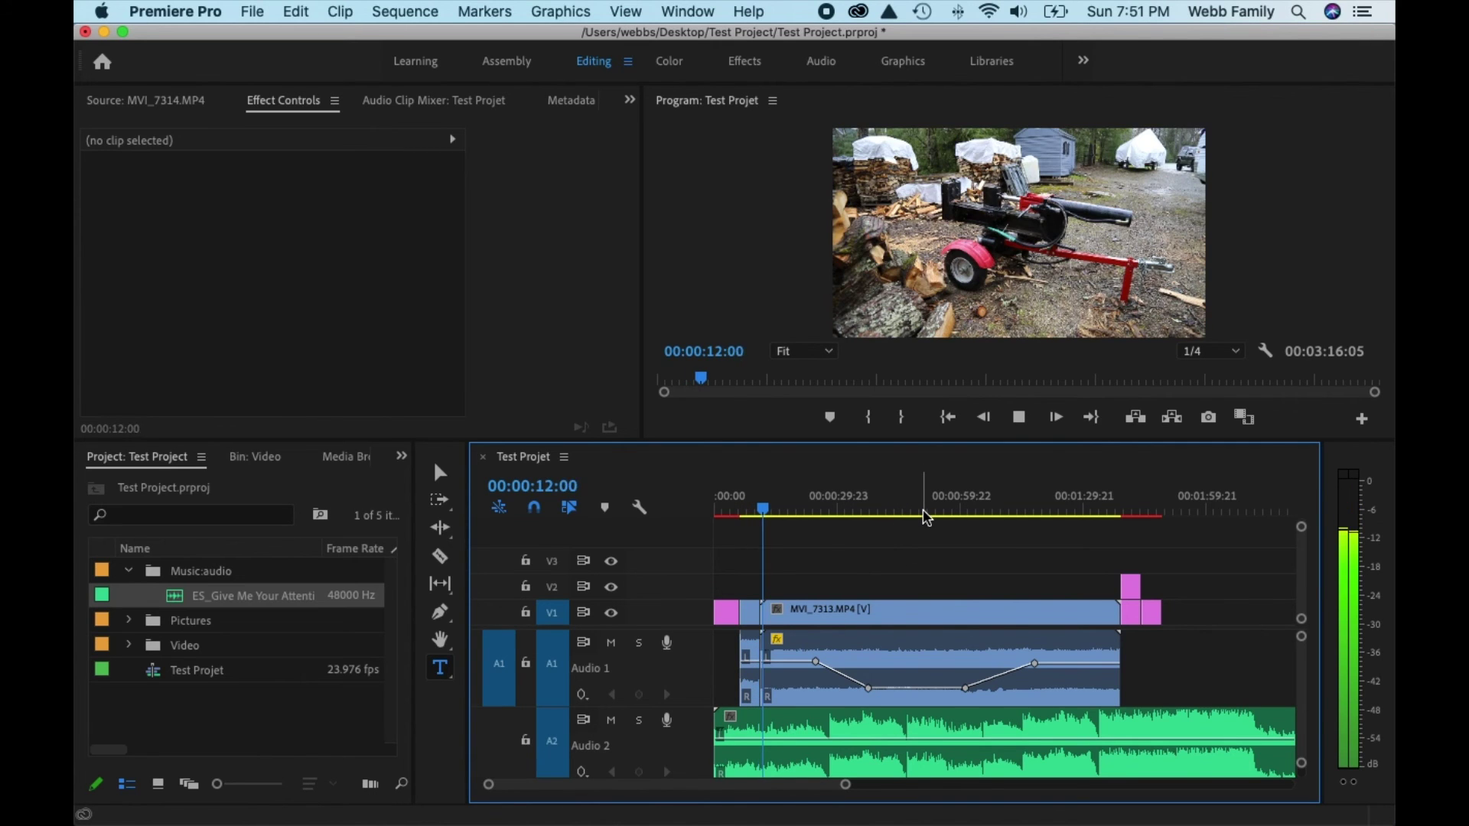
pyautogui.press('space')
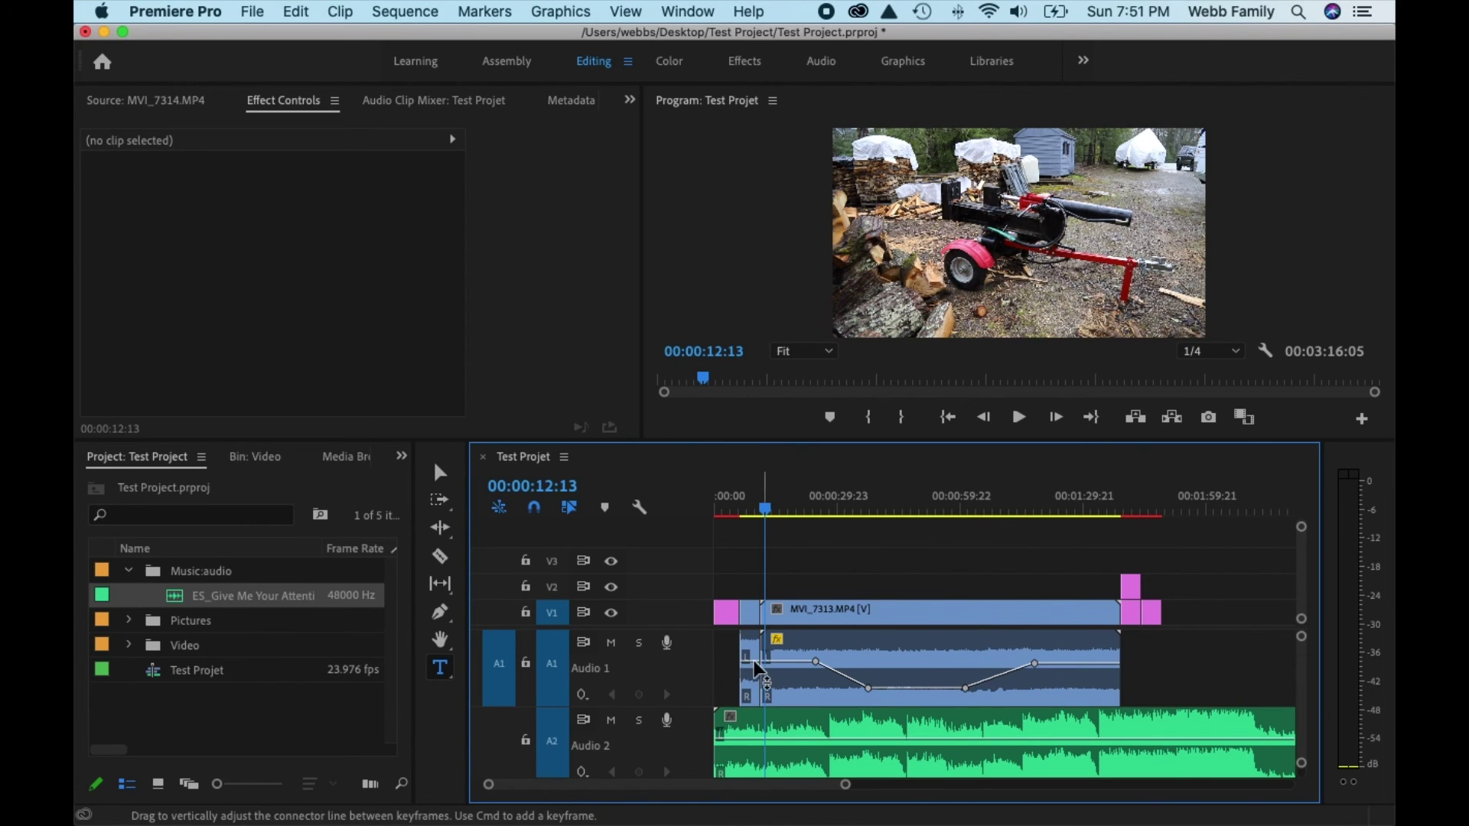
pyautogui.click(753, 513)
# At 00:00:08:13, lower the MVI_7314 clip volume on Audio 1 to -3.3 dB.
pyautogui.click(749, 509)
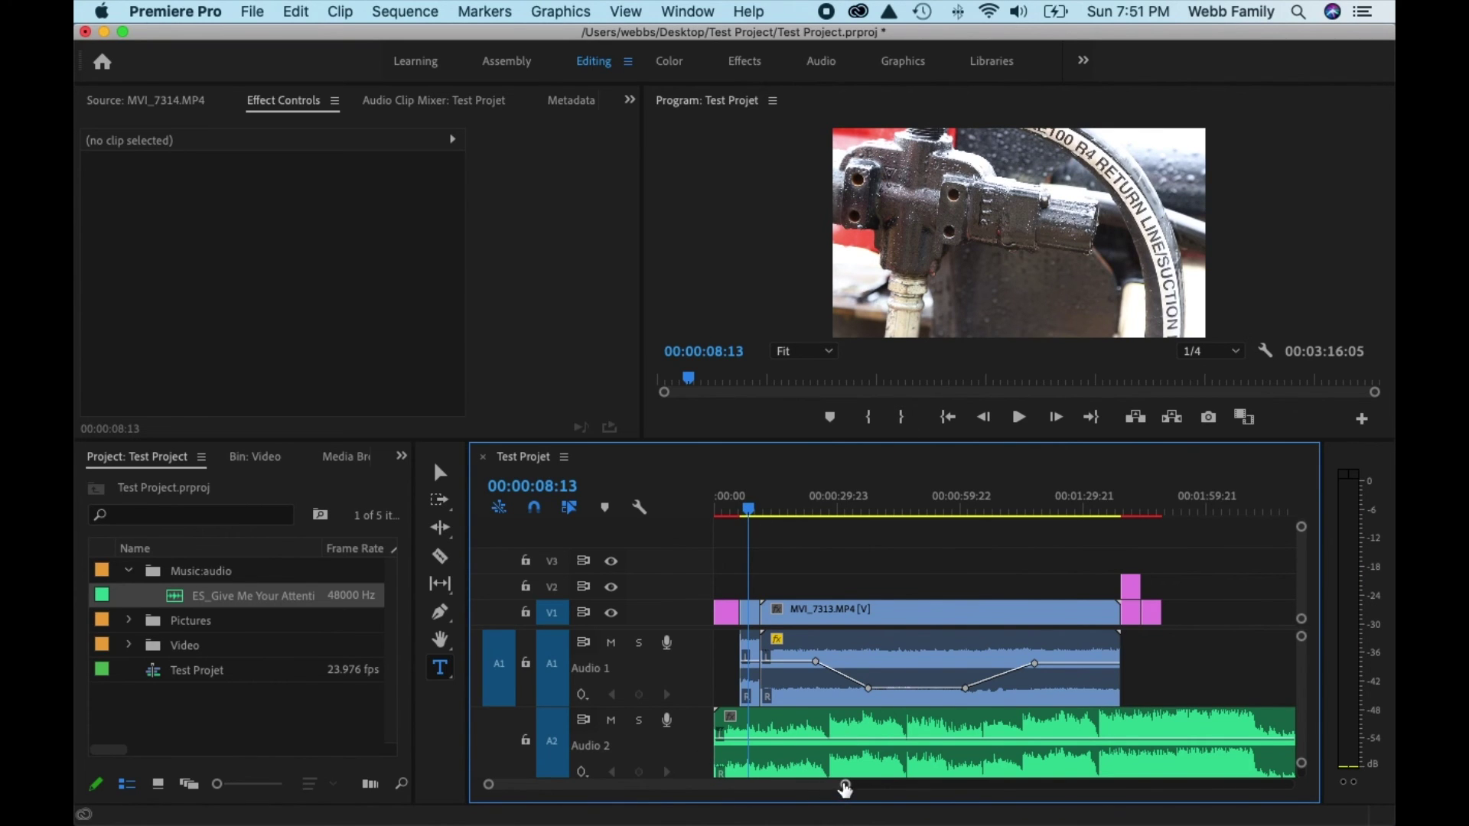
pyautogui.moveTo(846, 786); pyautogui.dragTo(719, 793)
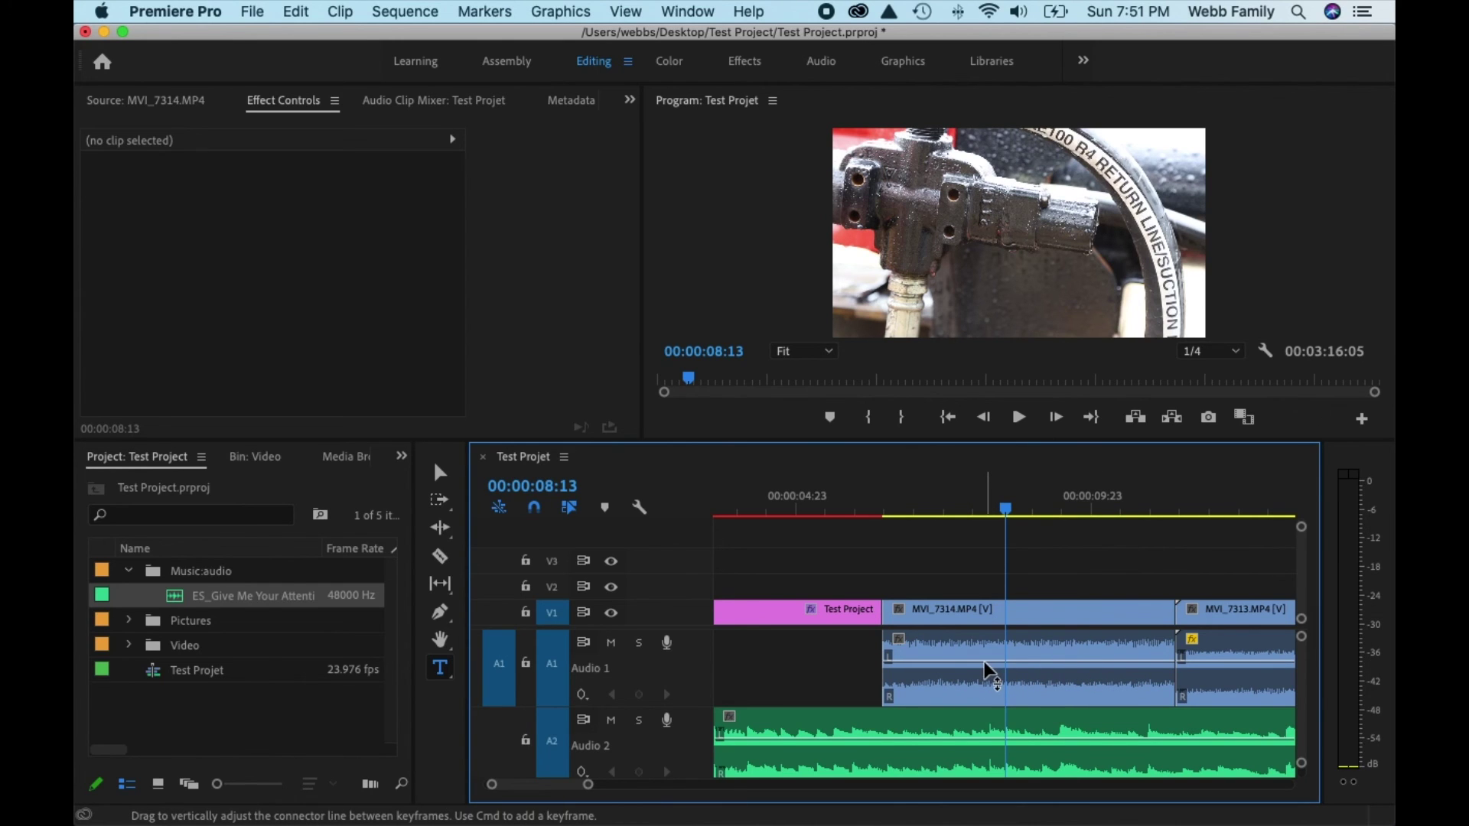
pyautogui.moveTo(984, 662)
pyautogui.moveTo(1033, 659); pyautogui.dragTo(1039, 696)
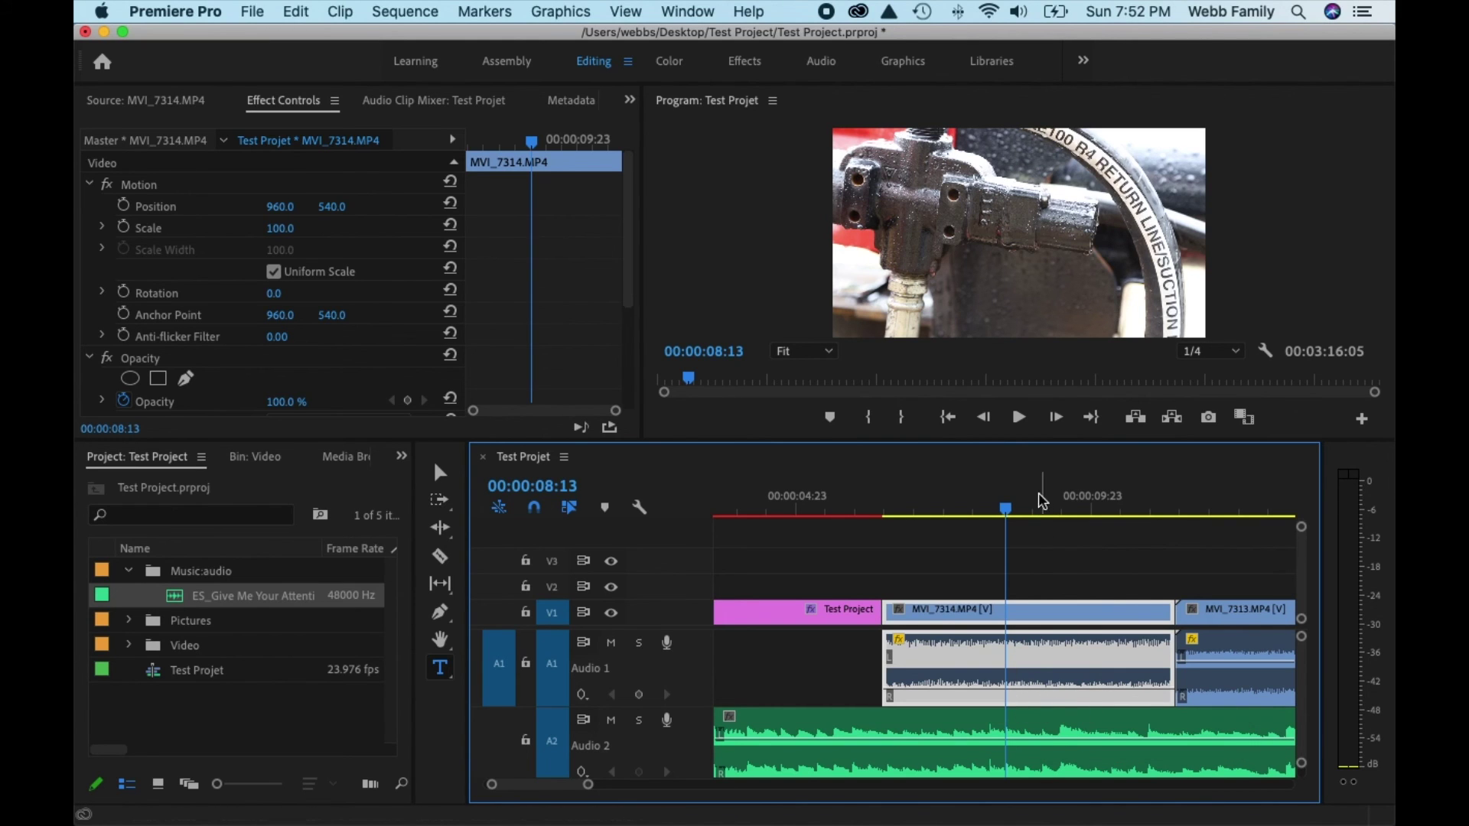
pyautogui.moveTo(1007, 514); pyautogui.dragTo(867, 520)
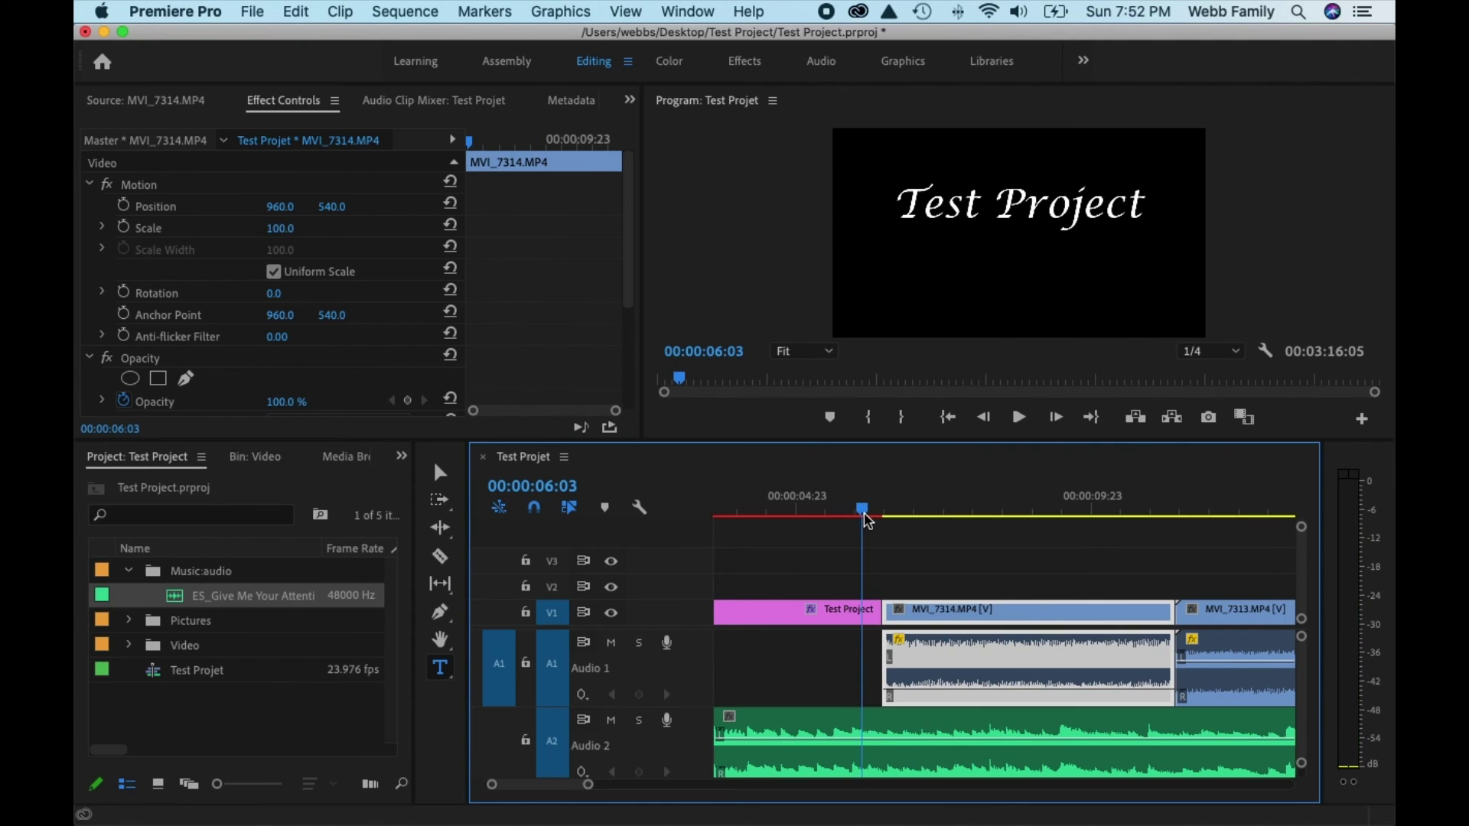
# Play the sequence from the title to check the adjusted audio level.
pyautogui.press('space')
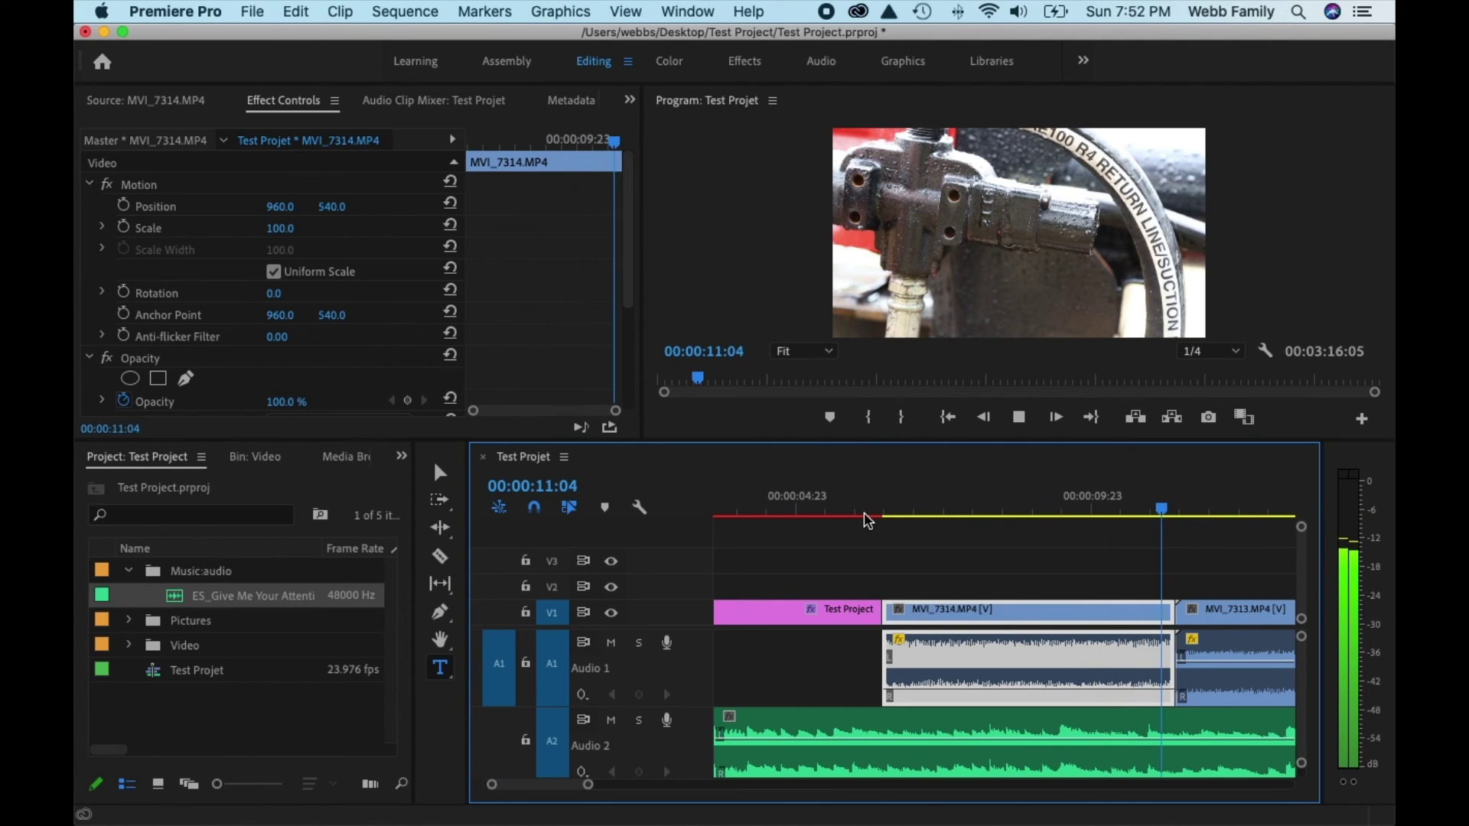
pyautogui.press('space')
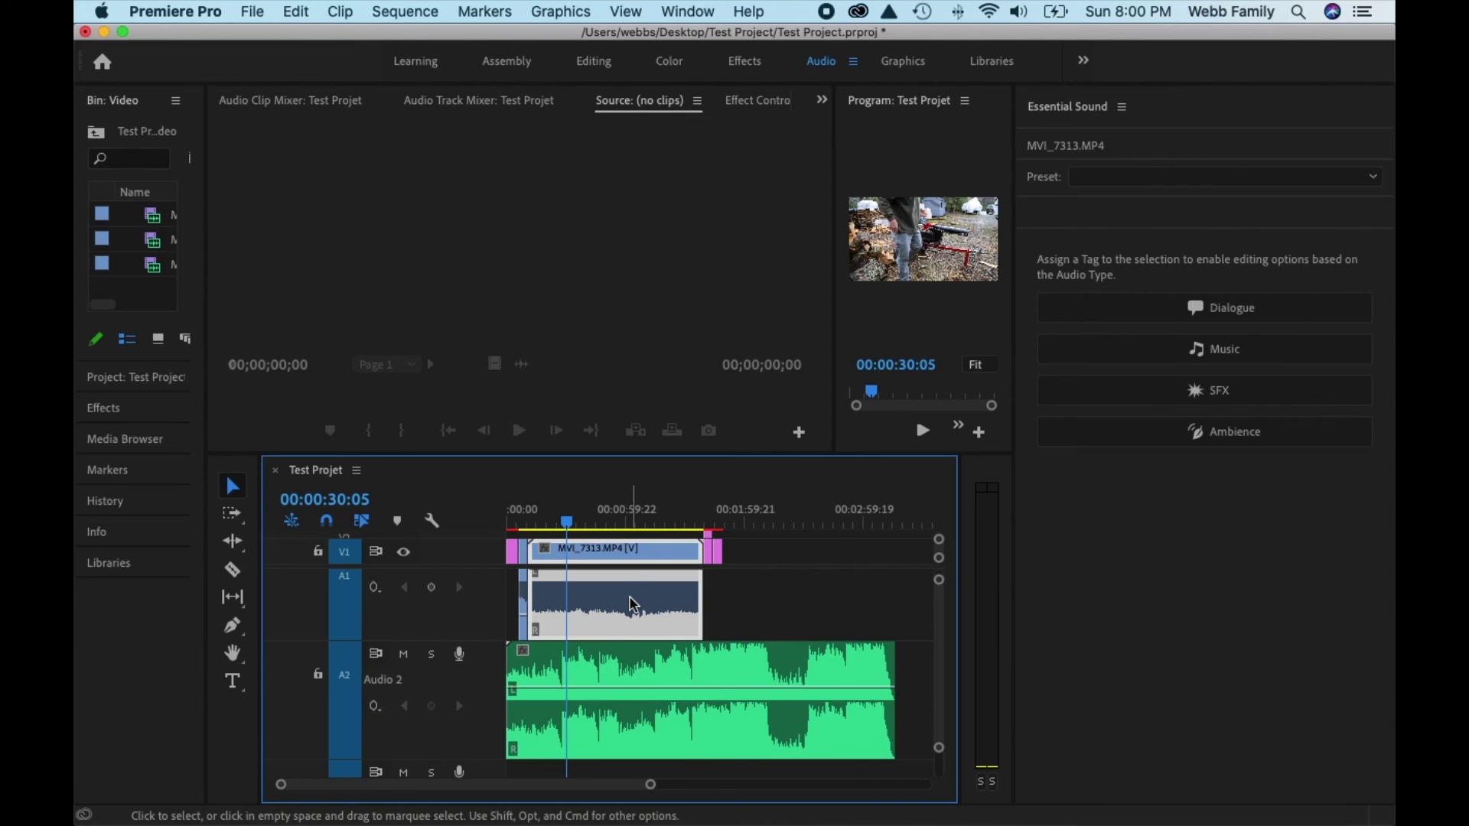
# In Essential Sound, tag MVI_7313's audio as Dialogue and the A2 music clip as Music.
pyautogui.click(1158, 318)
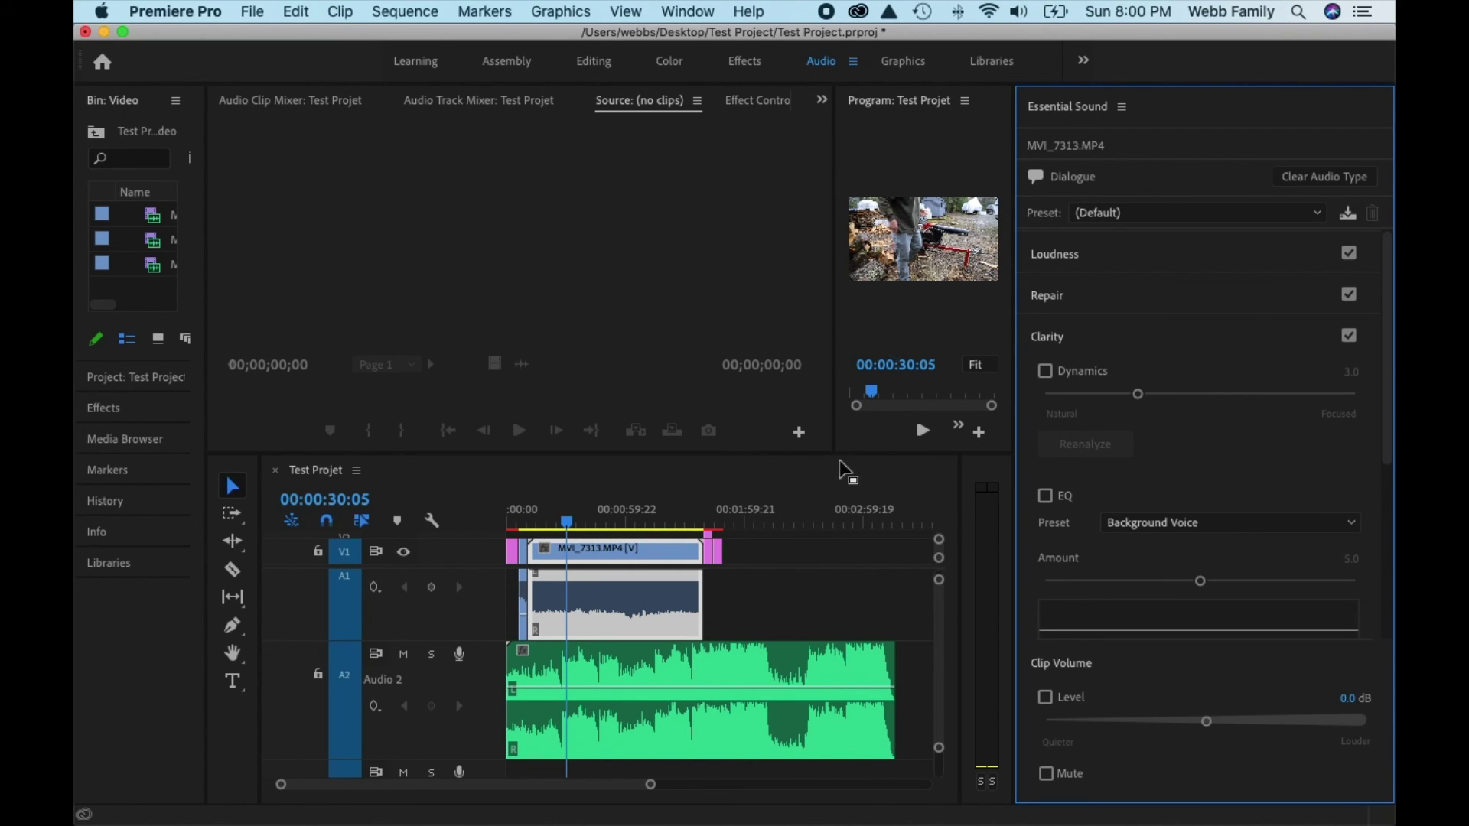
pyautogui.click(665, 671)
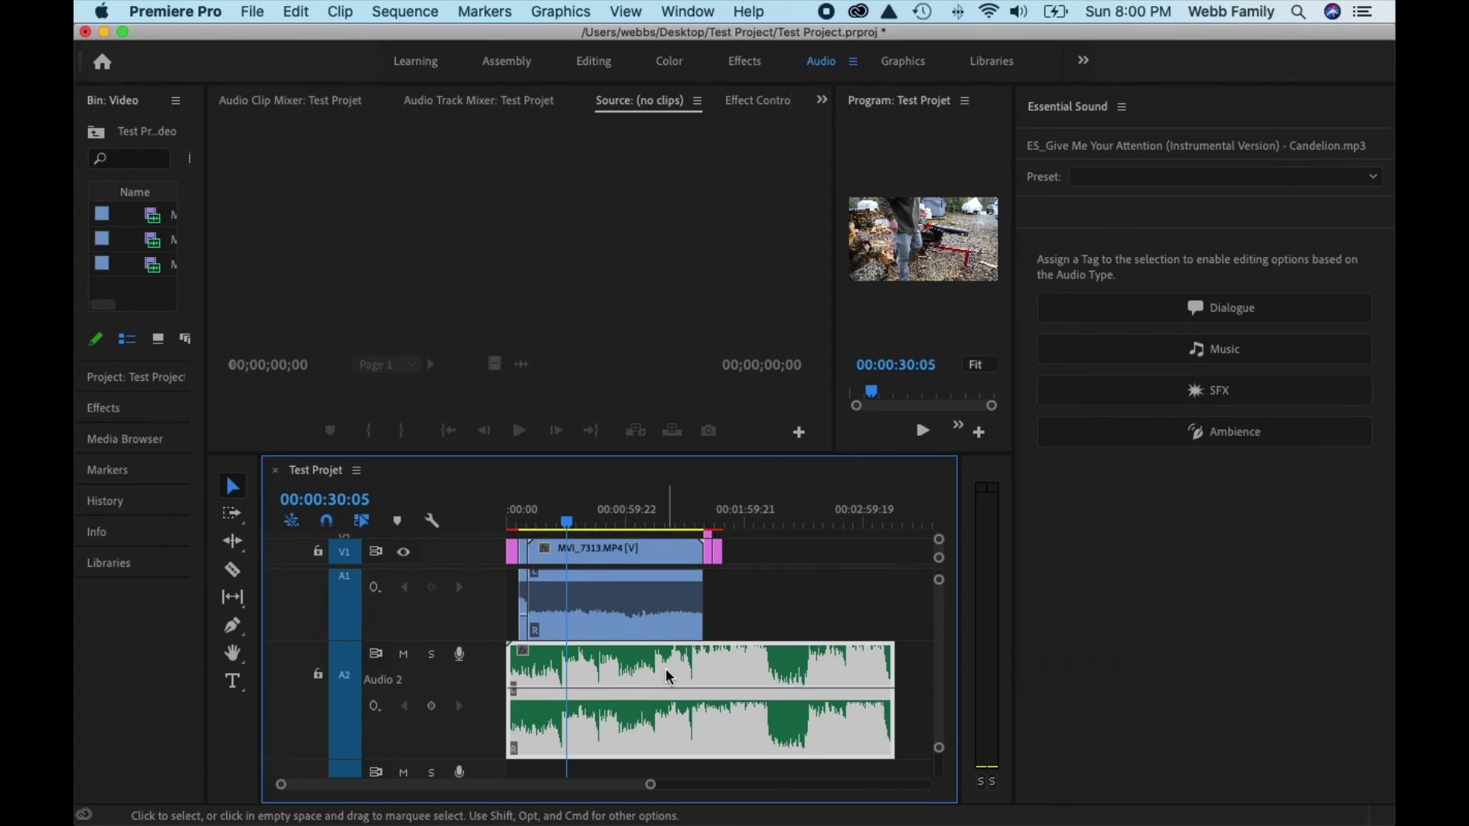
pyautogui.click(1188, 353)
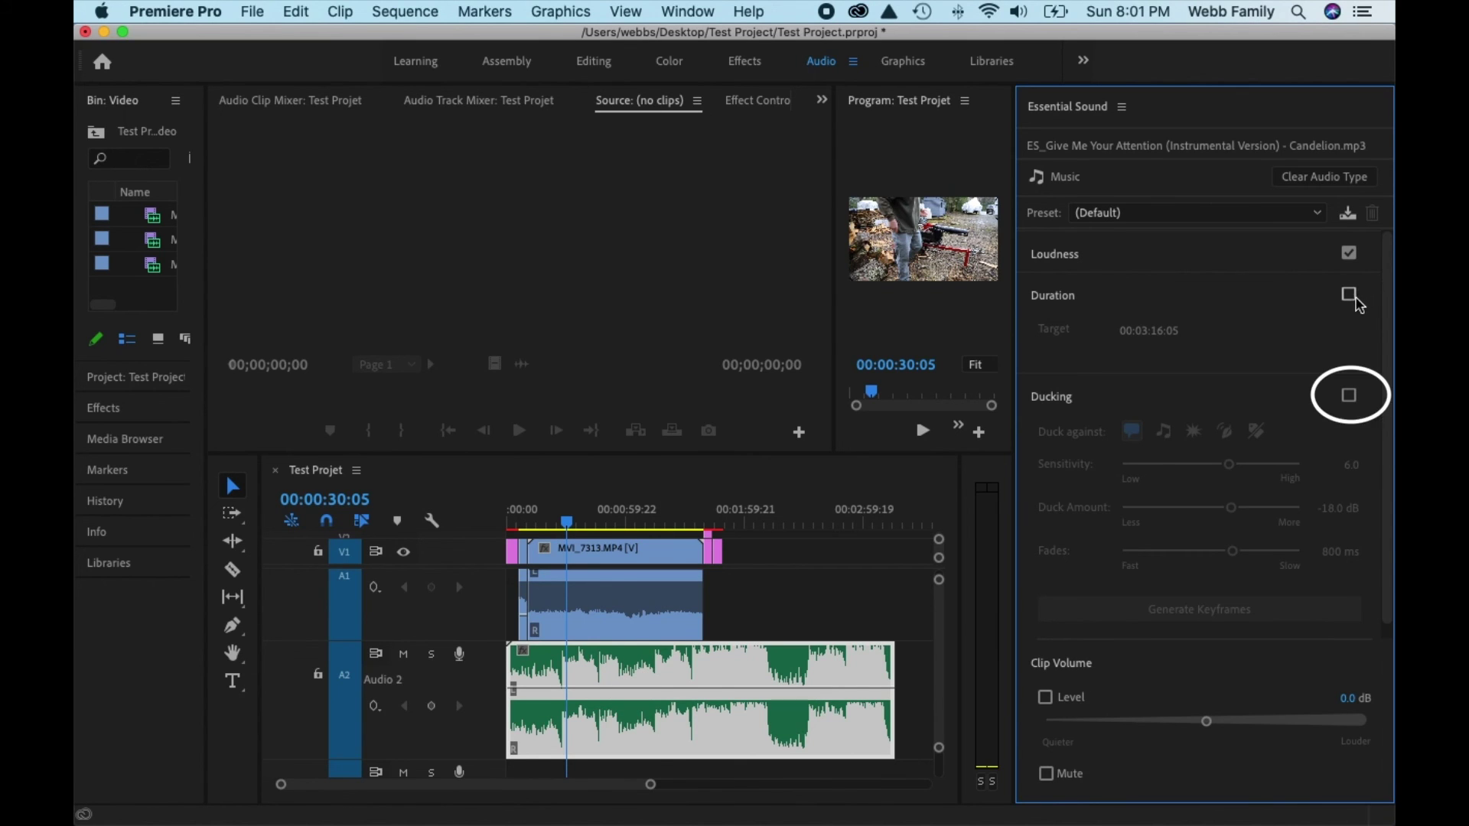
# Enable ducking against Dialogue for the music, generate its keyframes, and play from the start.
pyautogui.click(1351, 397)
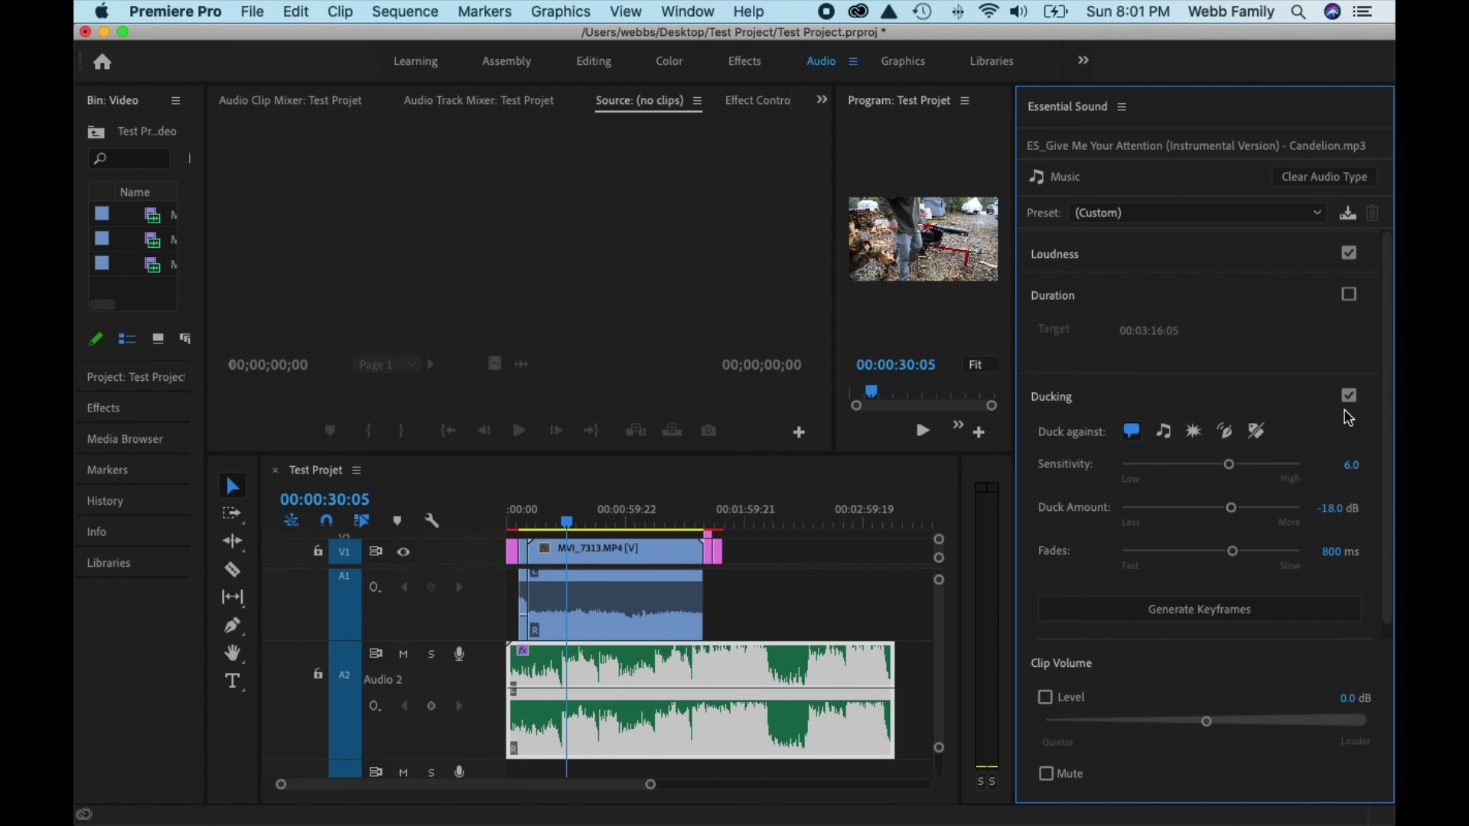
pyautogui.click(1223, 617)
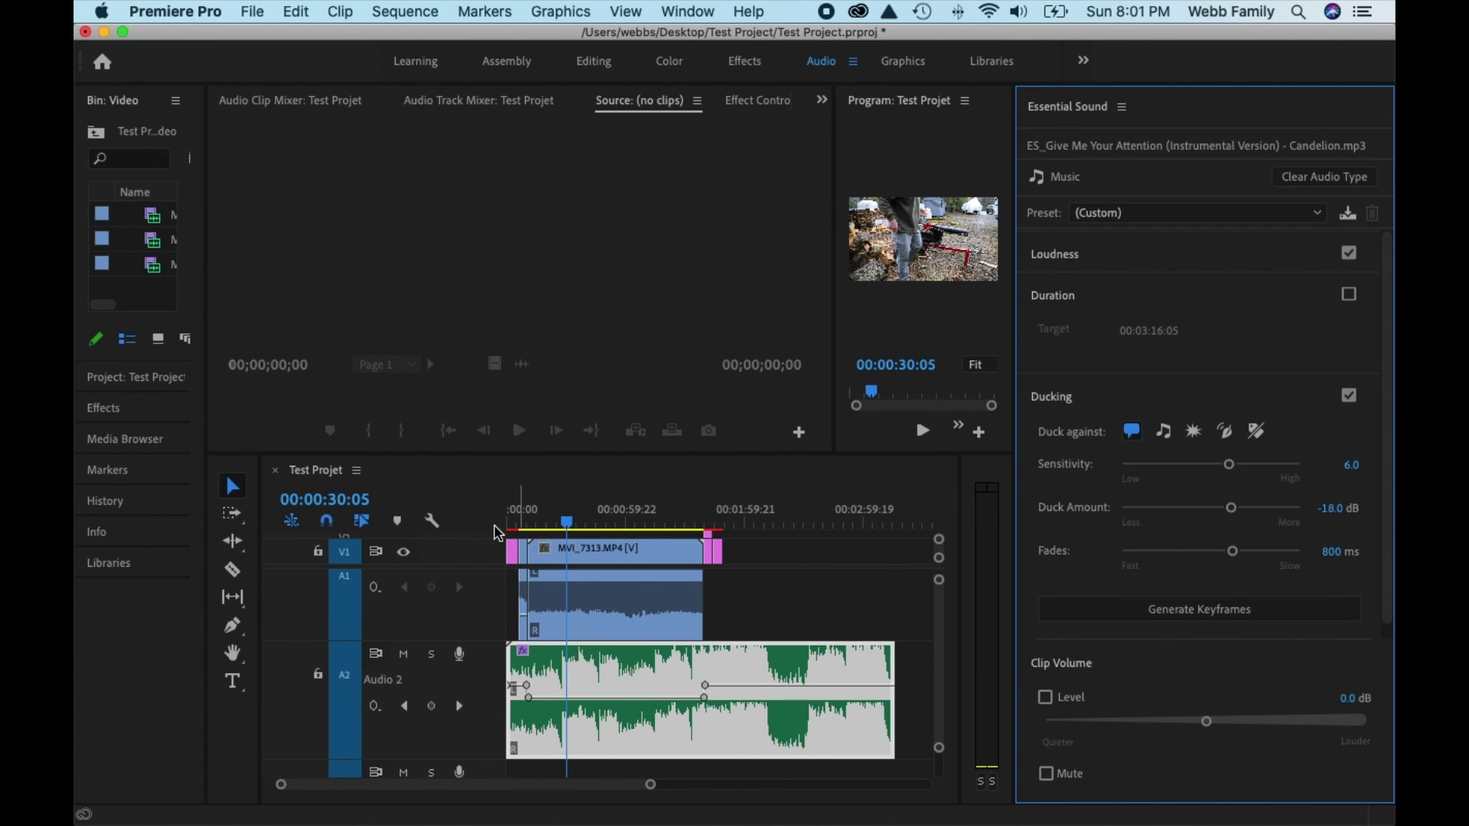
pyautogui.click(520, 524)
pyautogui.press('space')
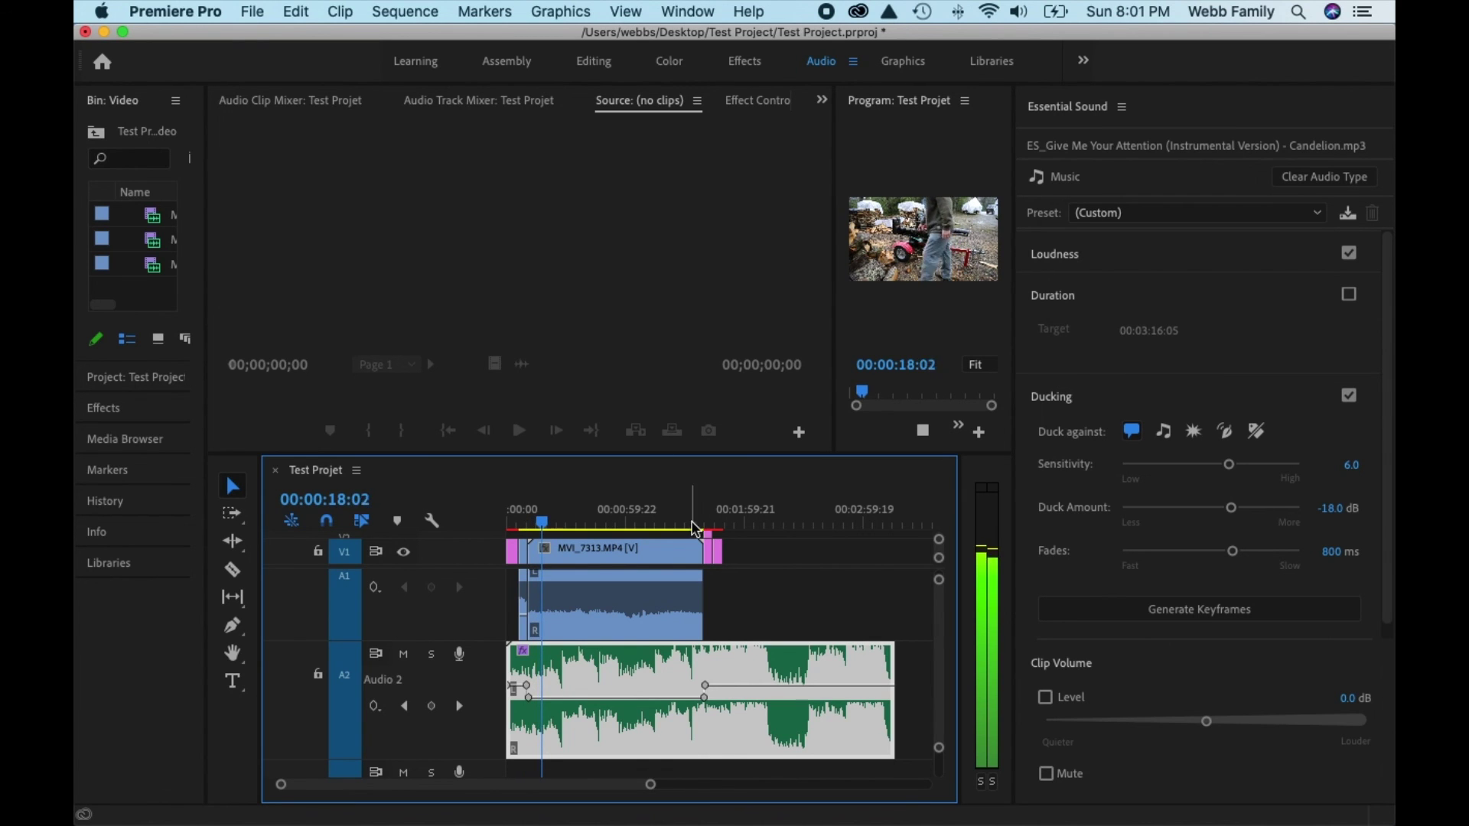
pyautogui.click(697, 525)
pyautogui.press('space')
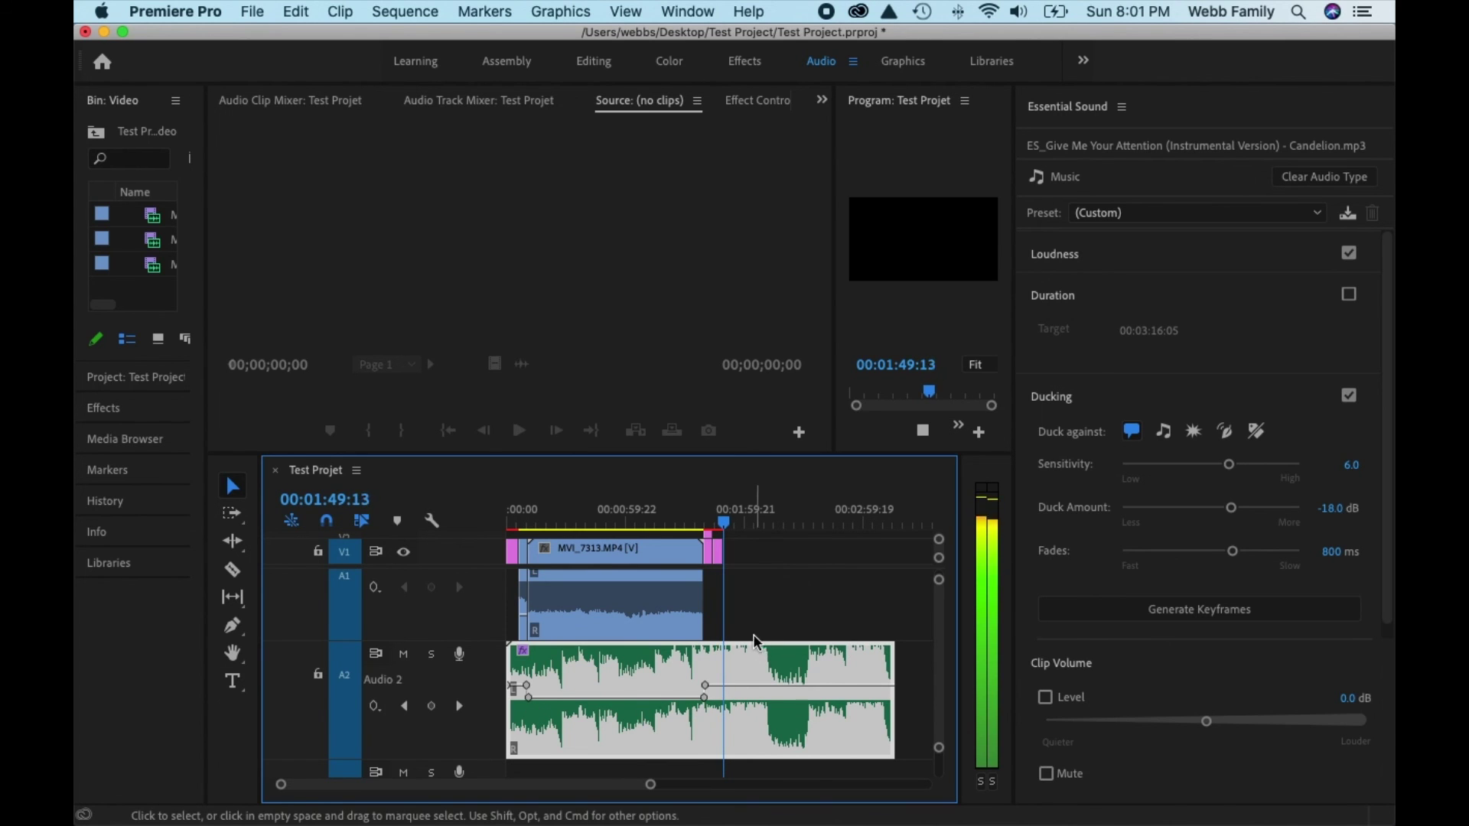
pyautogui.press('space')
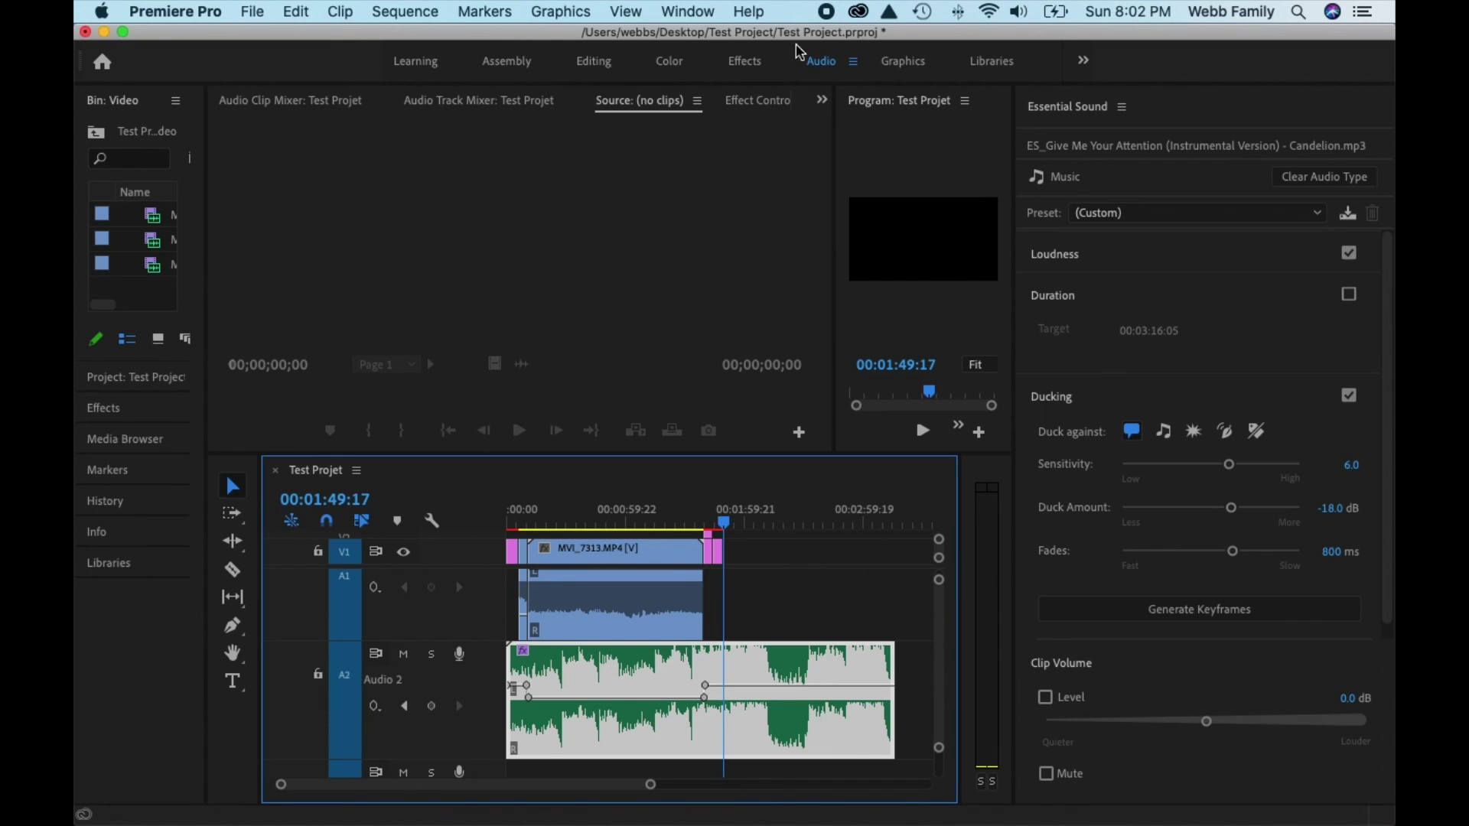
pyautogui.click(589, 64)
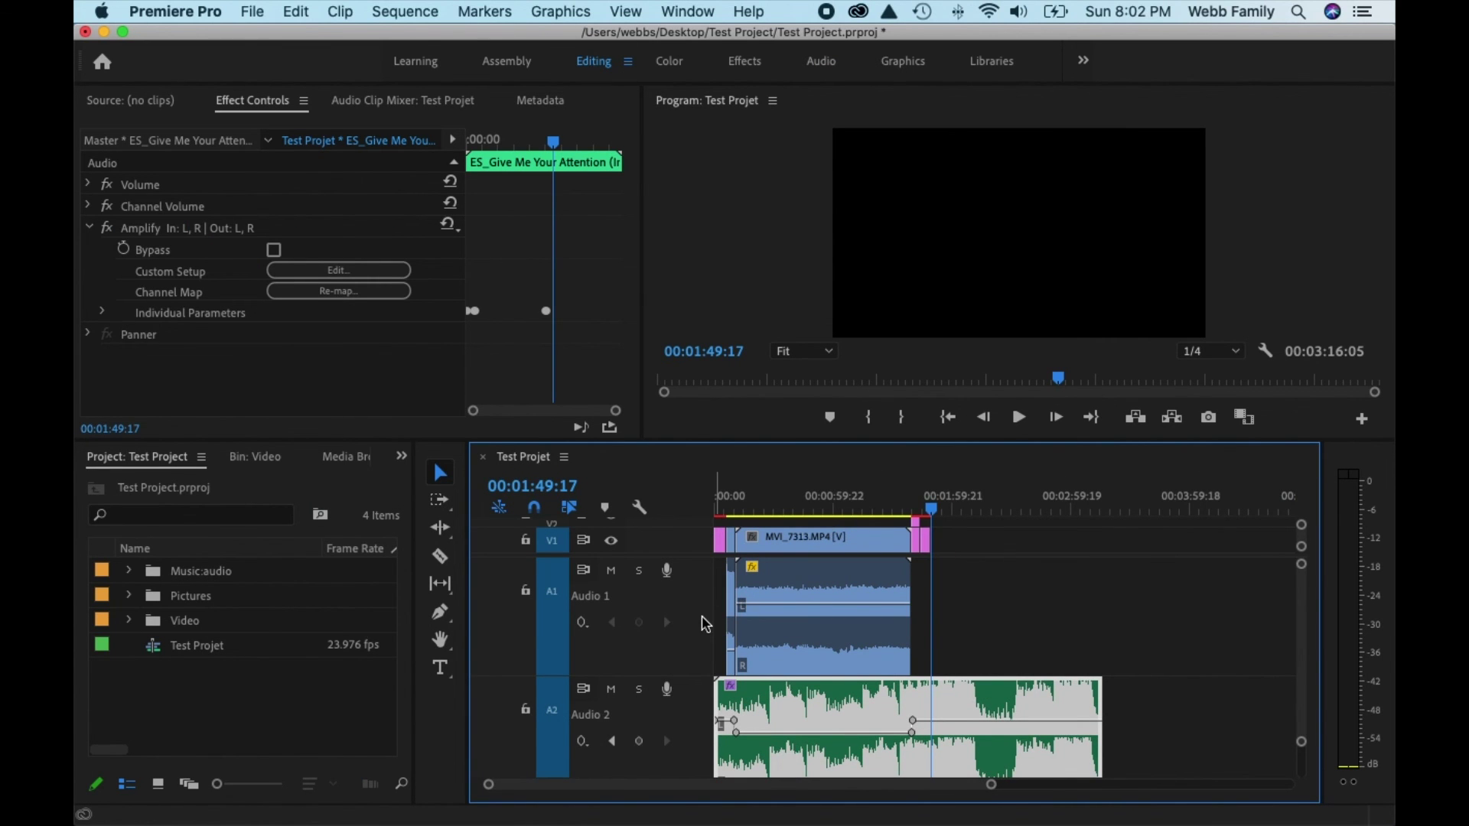
# Collapse and re-expand Audio 2 to reveal the music's ducked volume line, selecting several clips.
pyautogui.scroll(-5, 719, 619)
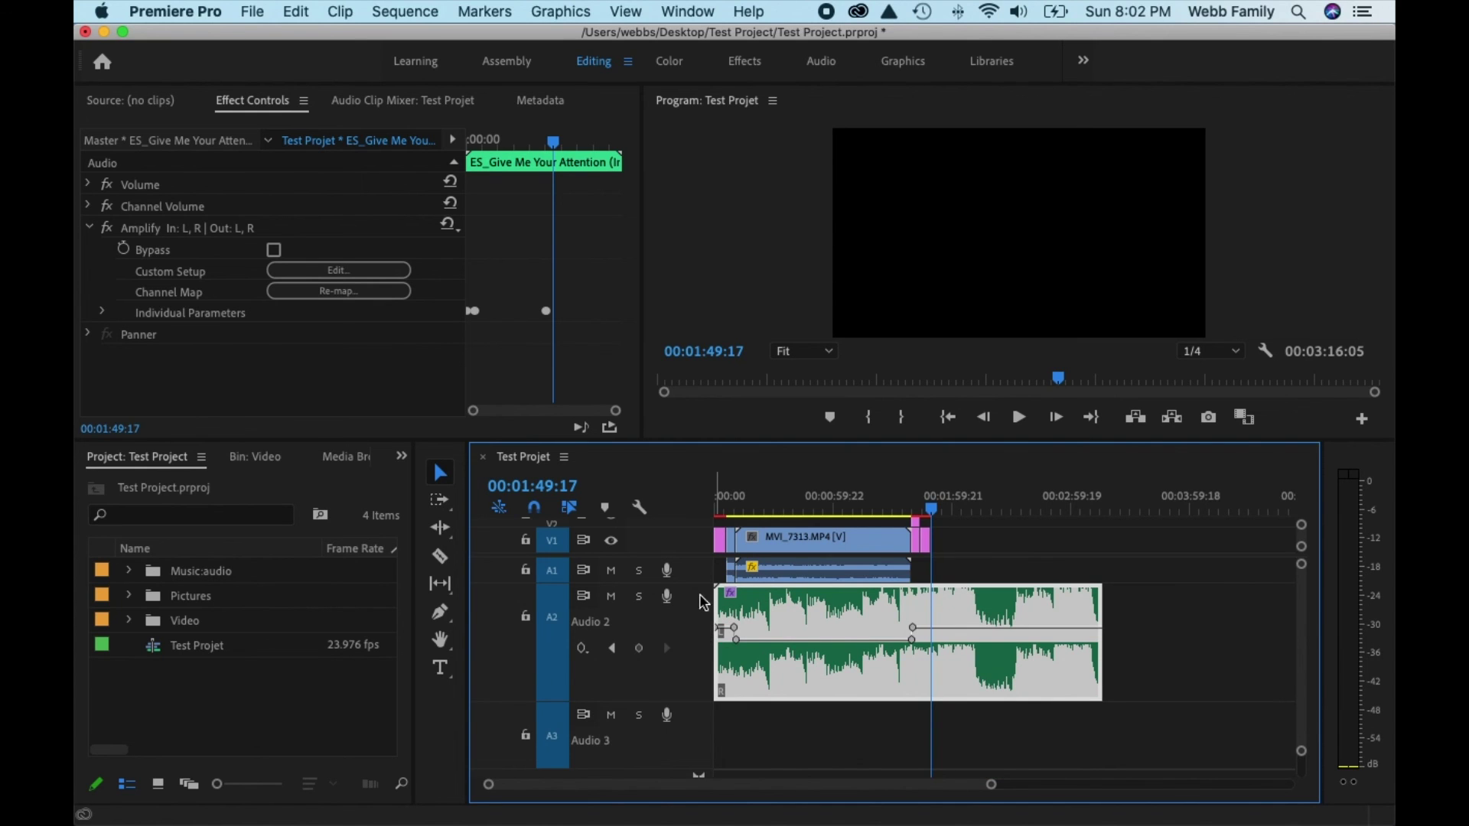
pyautogui.doubleClick(693, 645)
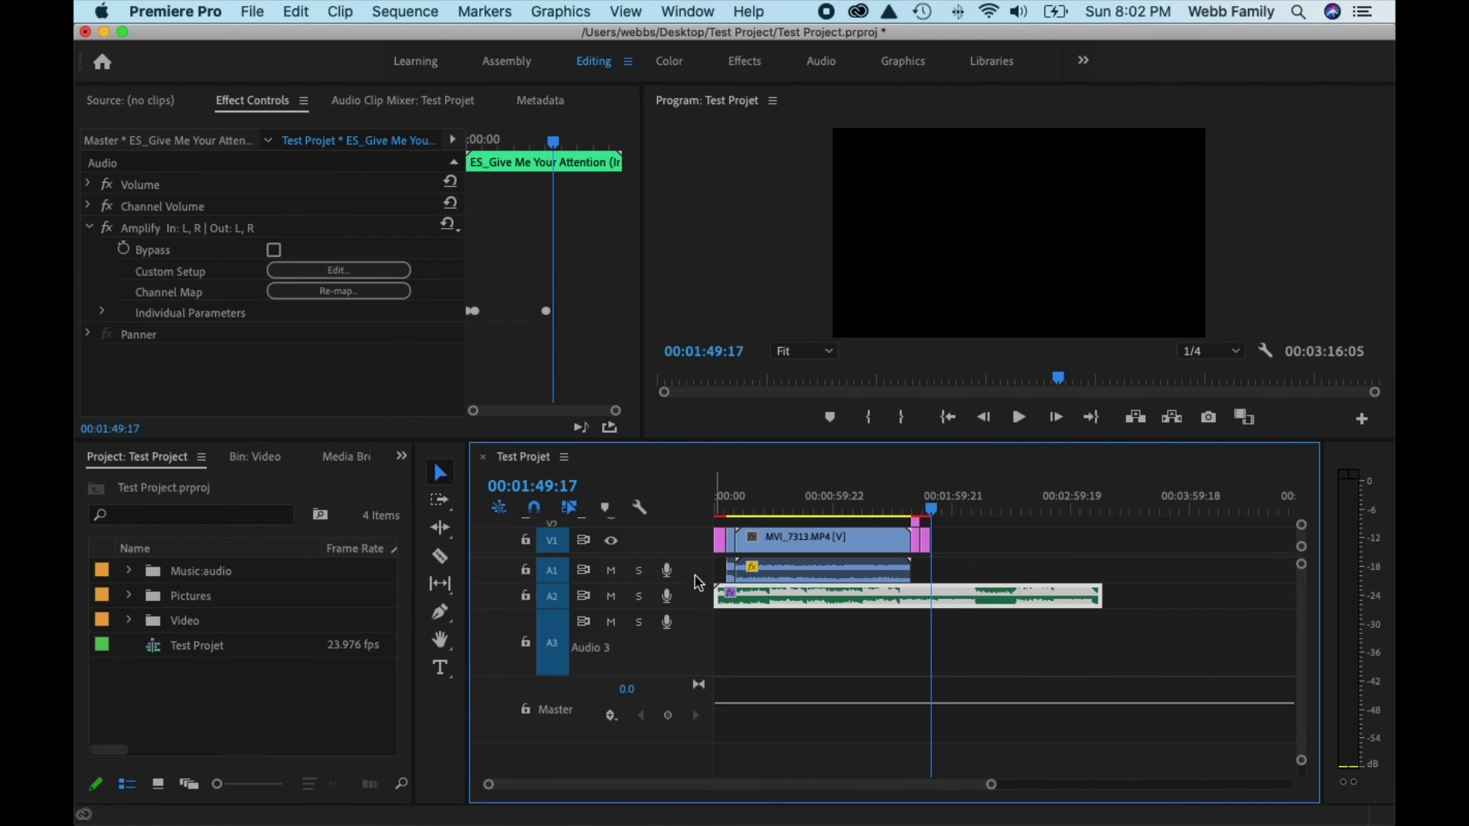
pyautogui.scroll(1, 692, 570)
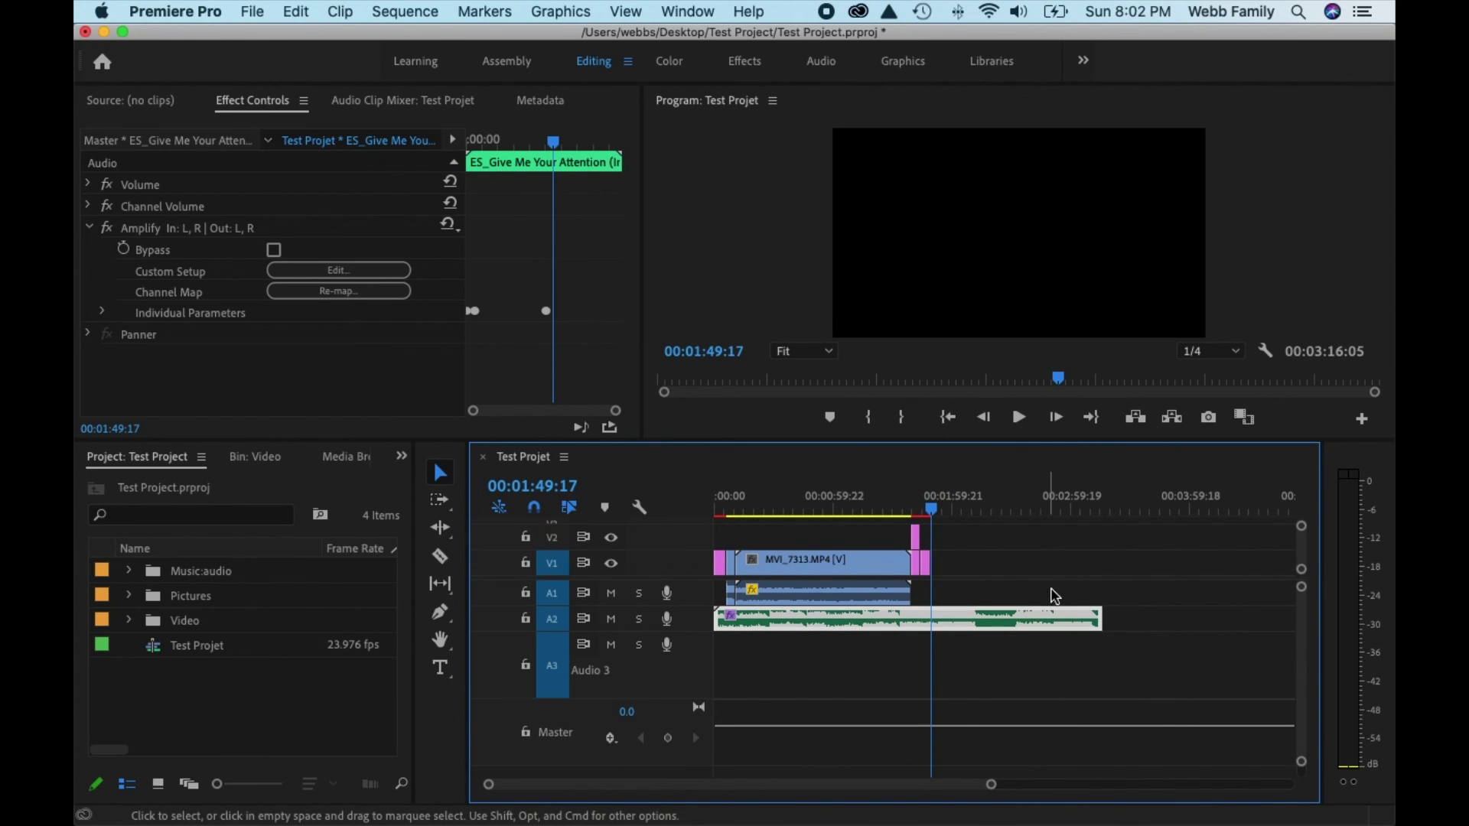
pyautogui.moveTo(1055, 591); pyautogui.dragTo(841, 597)
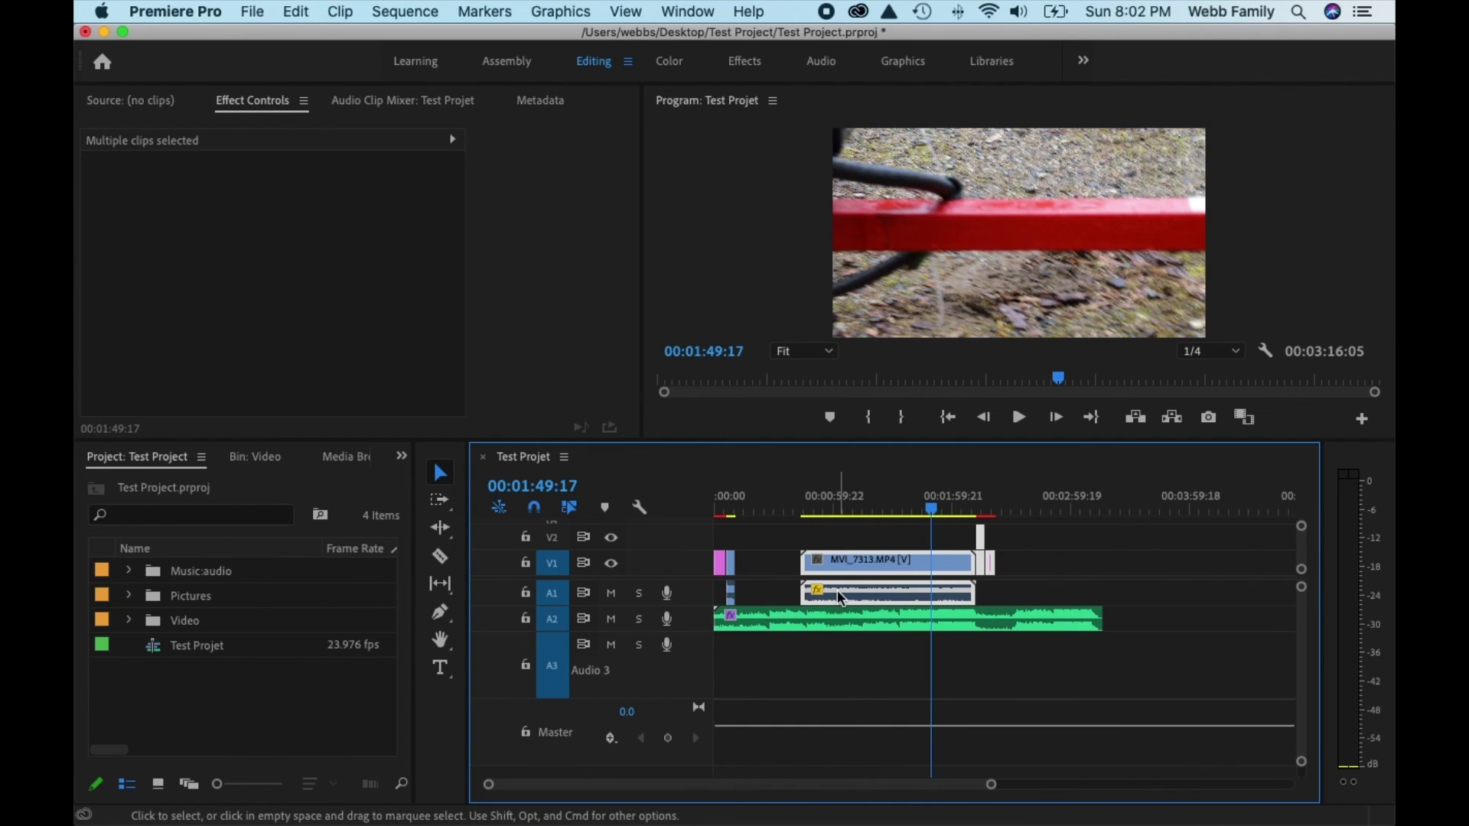
pyautogui.doubleClick(699, 629)
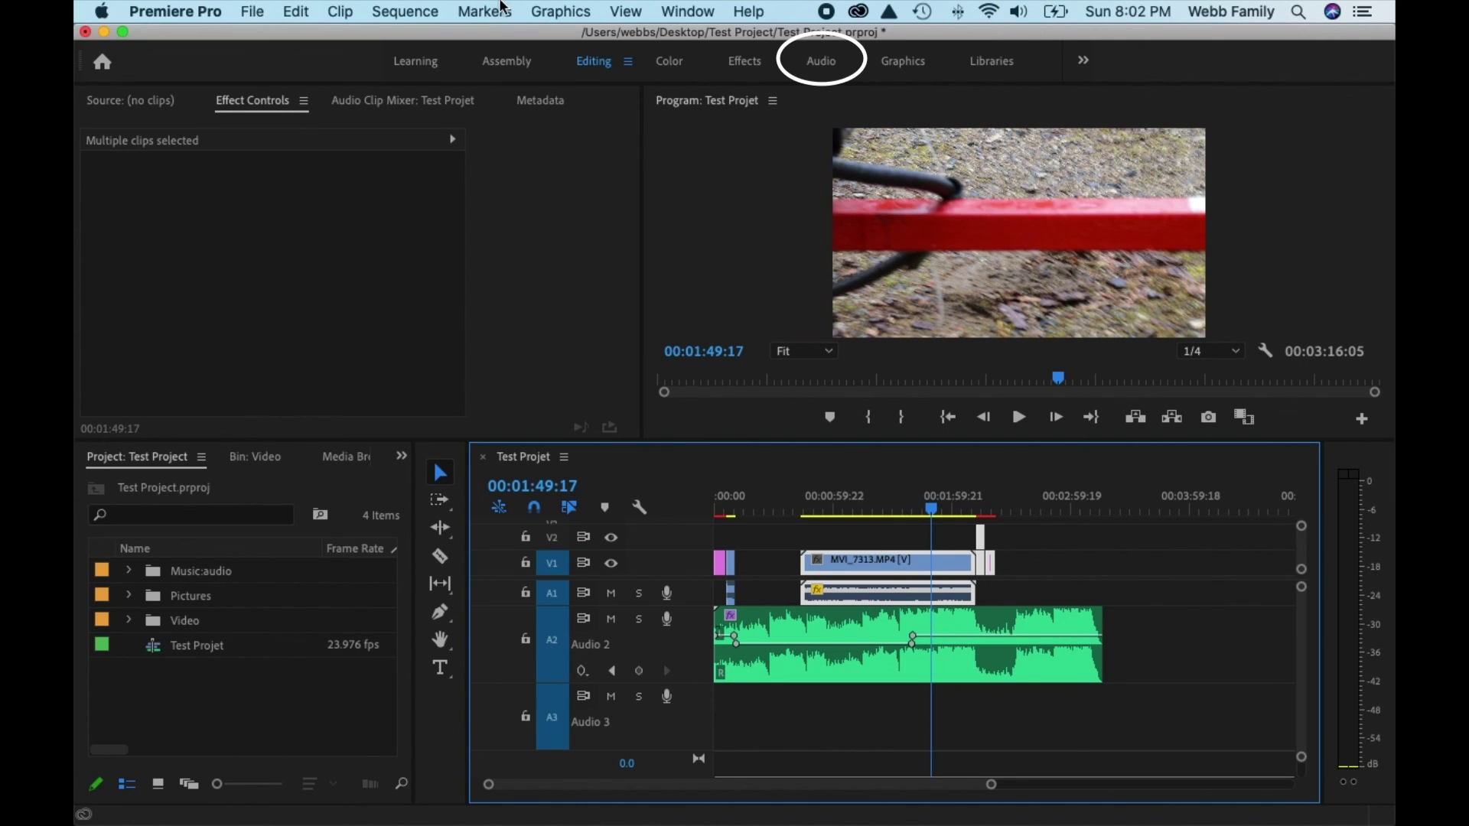
# In the Audio workspace, regenerate the ducking keyframes for the A2 music clip.
pyautogui.click(825, 67)
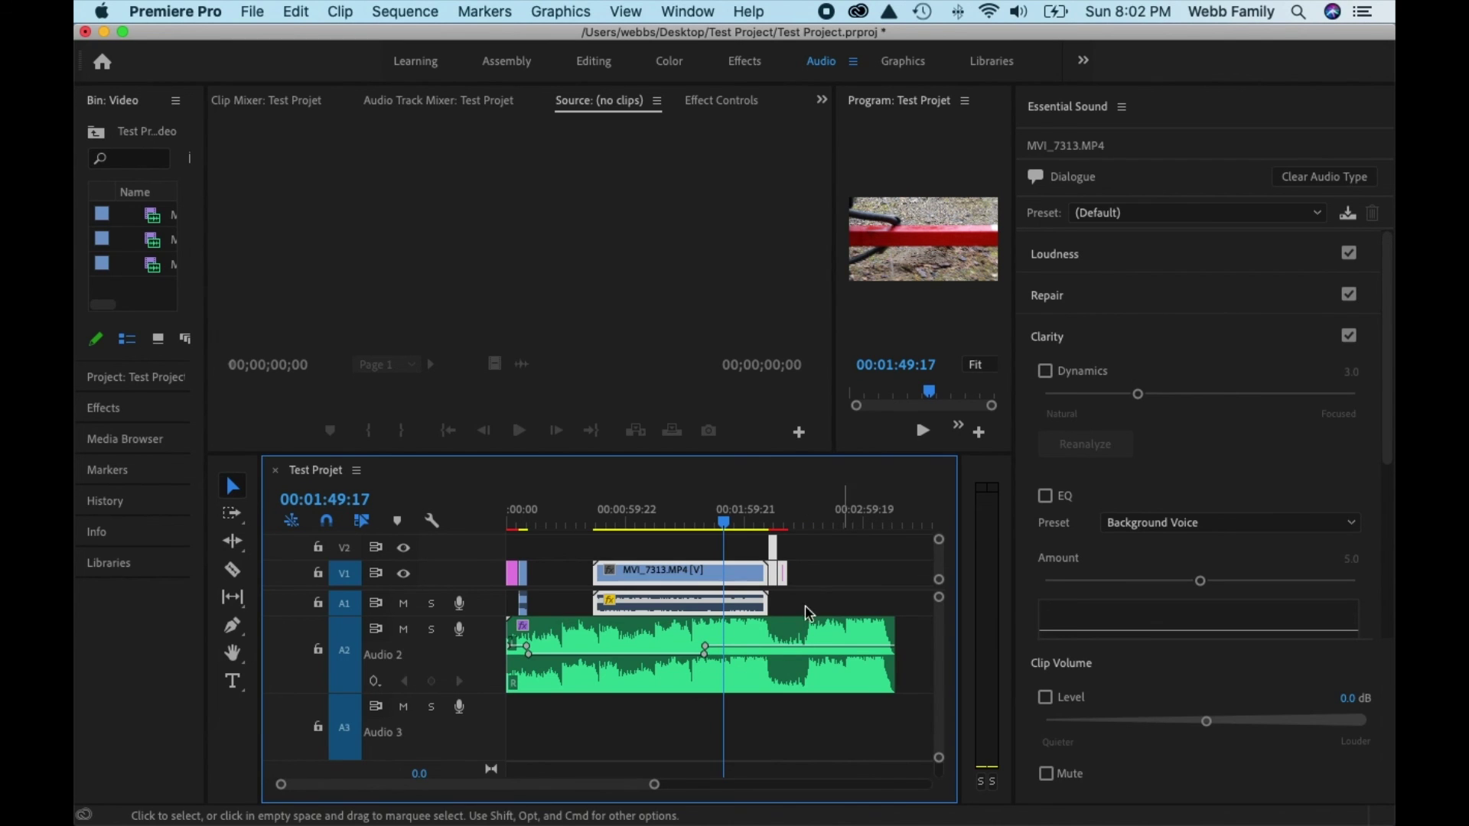
pyautogui.click(786, 636)
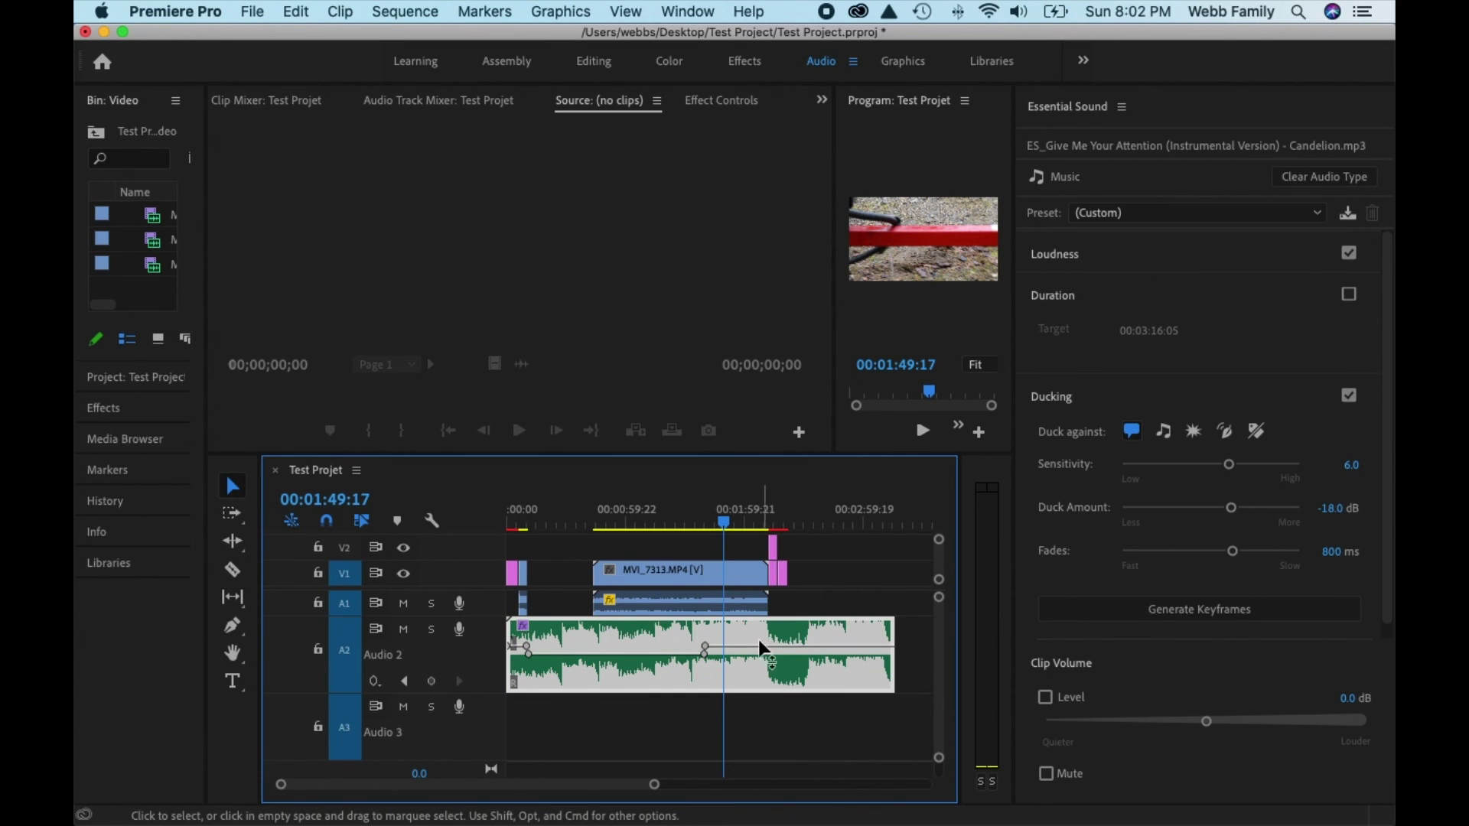
pyautogui.click(1213, 618)
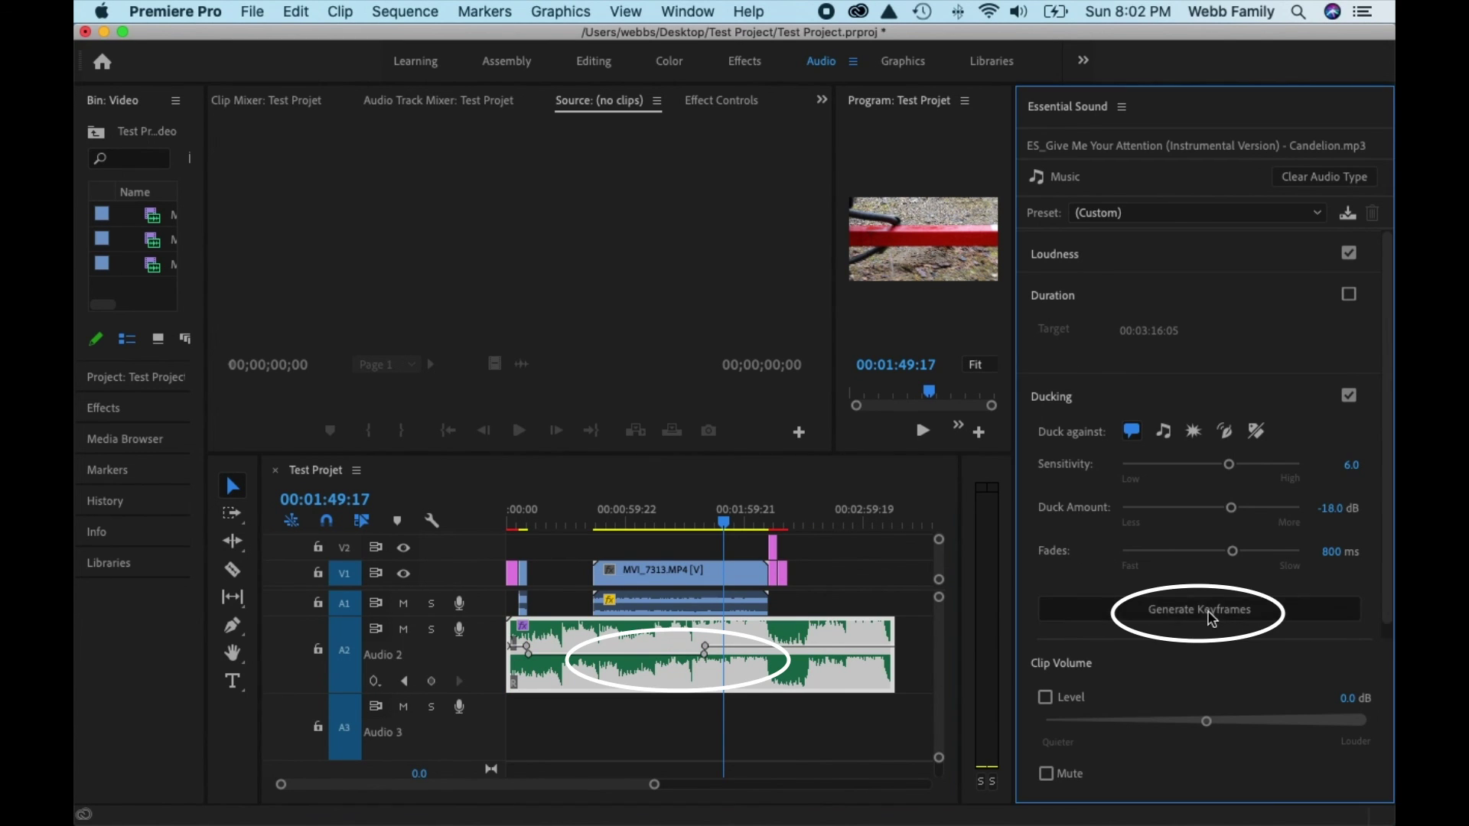